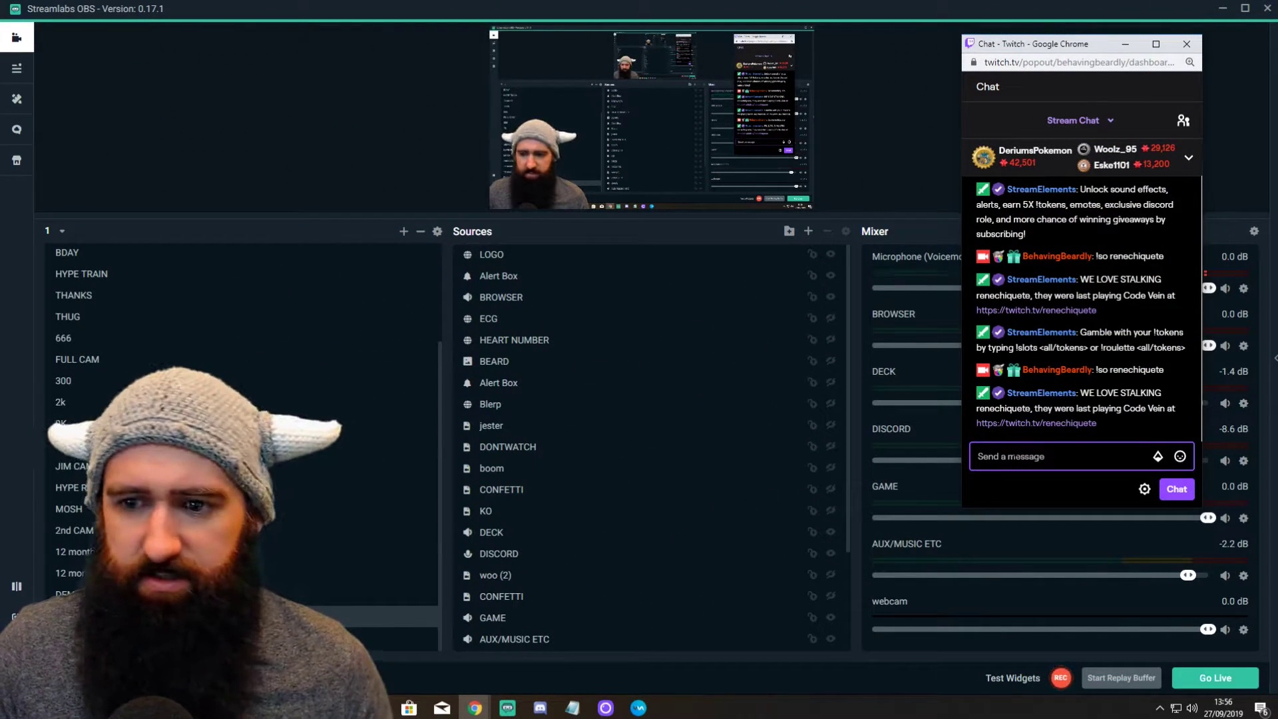
Step: Resend the previous '!so renechiquete' shoutout command in the Twitch chat popout
{"action": "key", "text": "Up"}
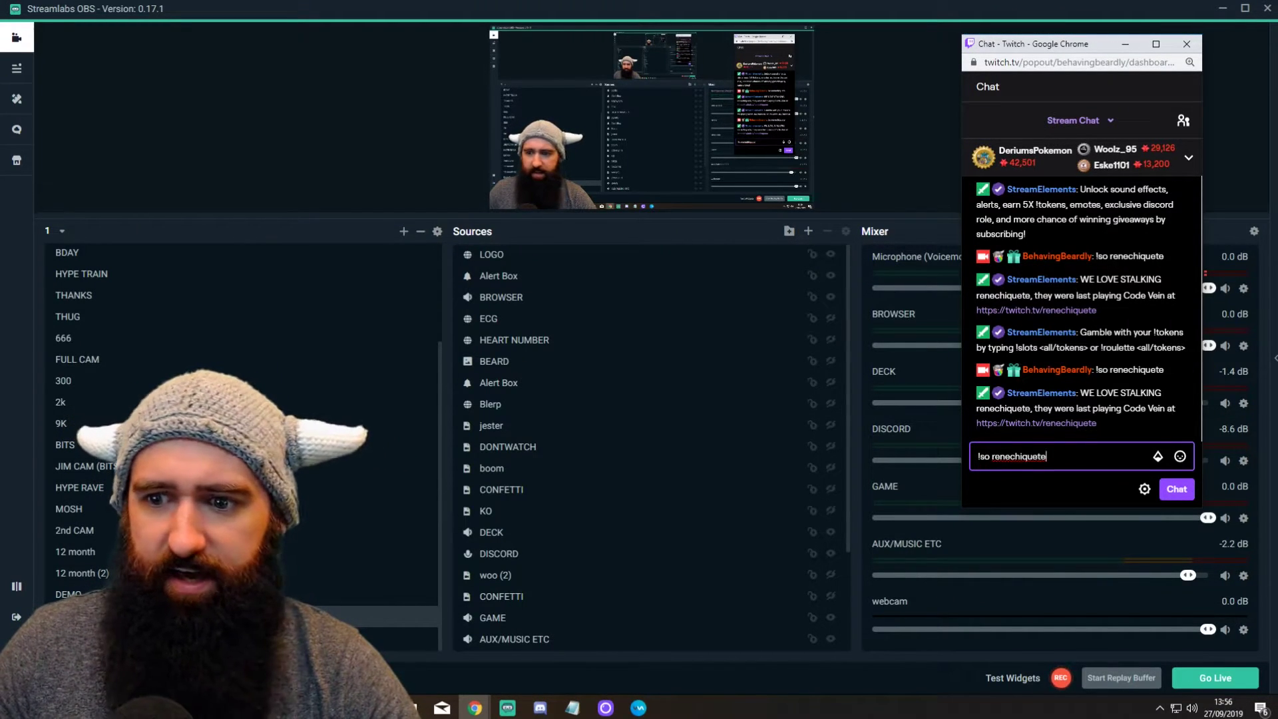
{"action": "key", "text": "Return"}
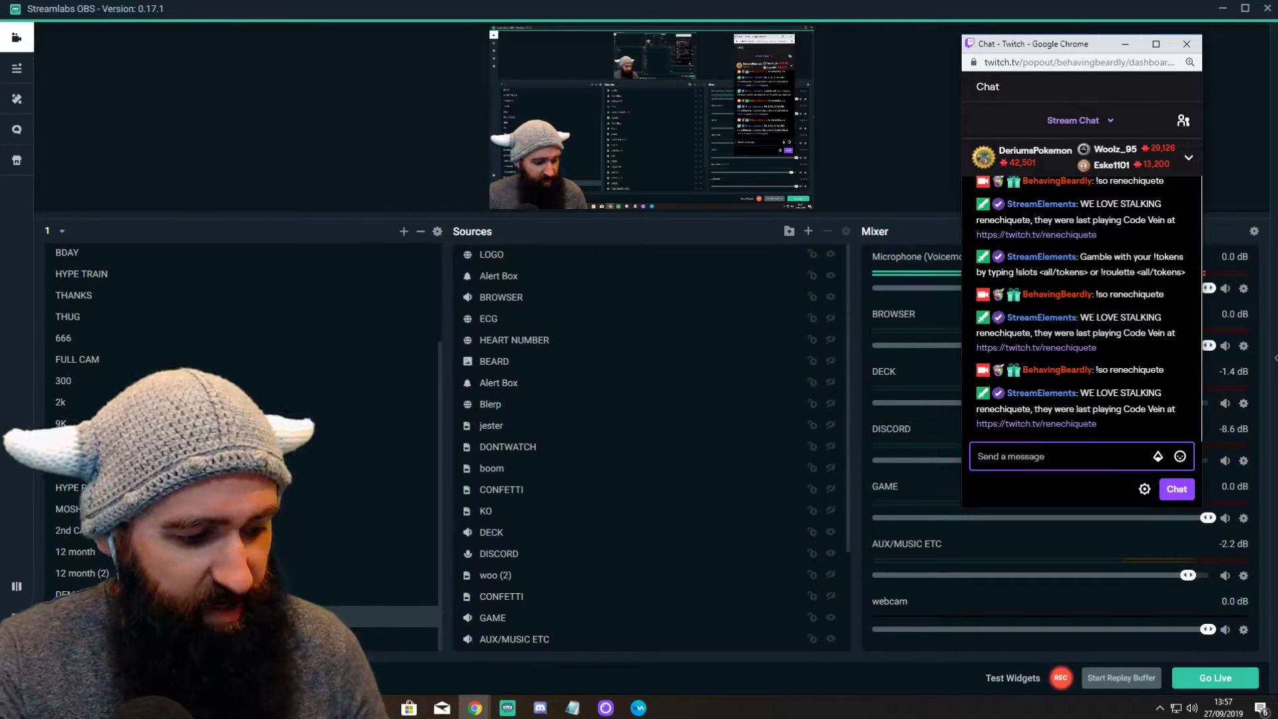
Step: Post '!so teezra' in the Twitch chat to trigger the bot's shoutout reply
{"action": "type", "text": "!so teezra"}
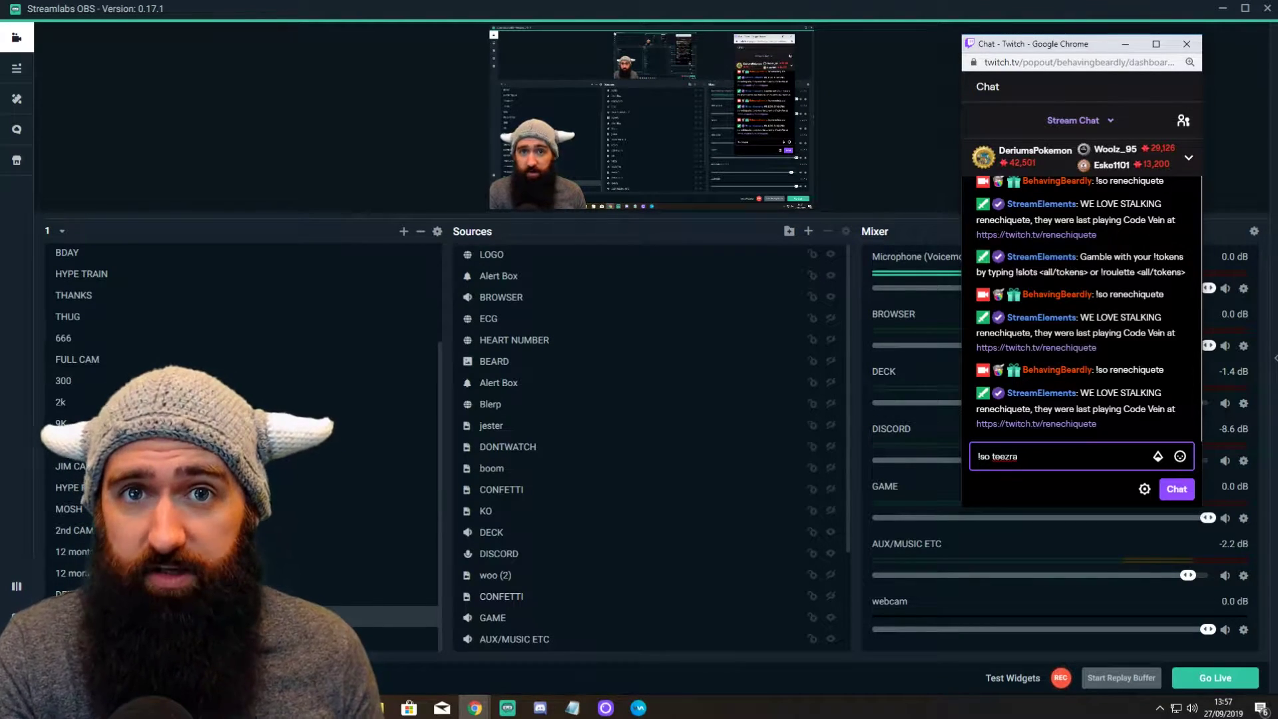
{"action": "key", "text": "Return"}
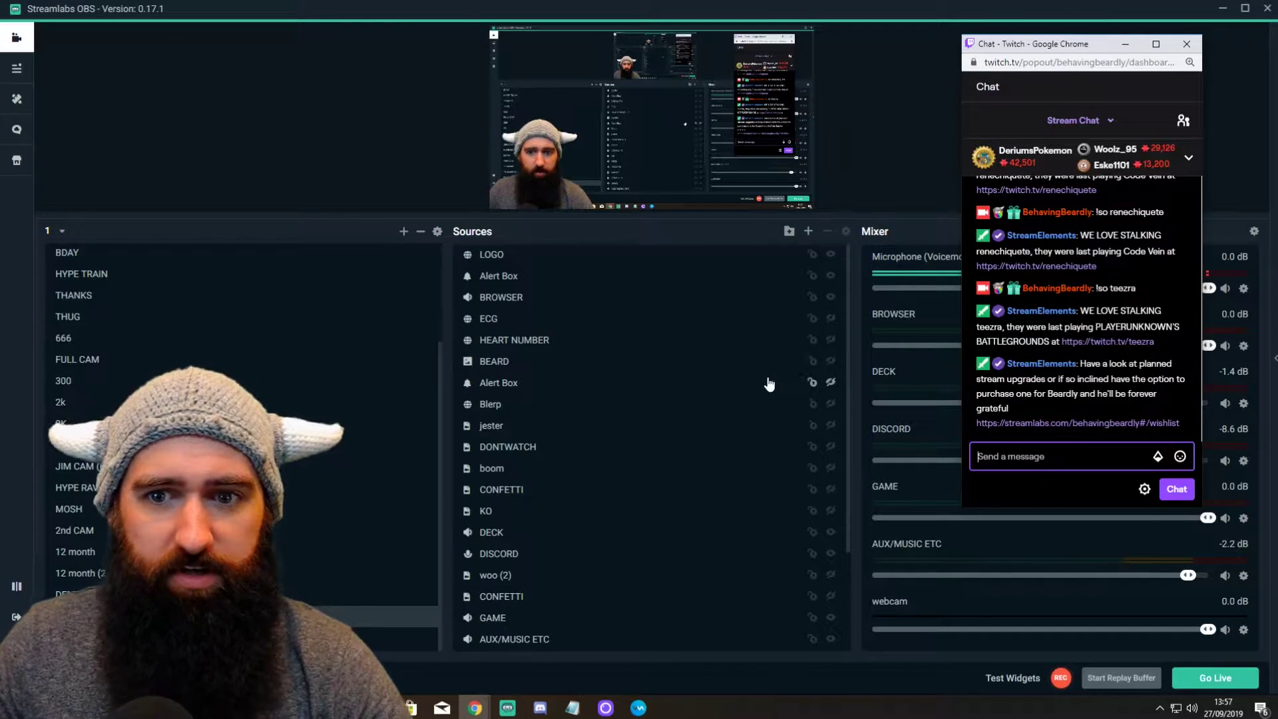
Step: Bring Streamlabs OBS to the front and select the LOGO source
{"action": "left_click", "coordinate": [832, 256]}
{"action": "left_click", "coordinate": [833, 260]}
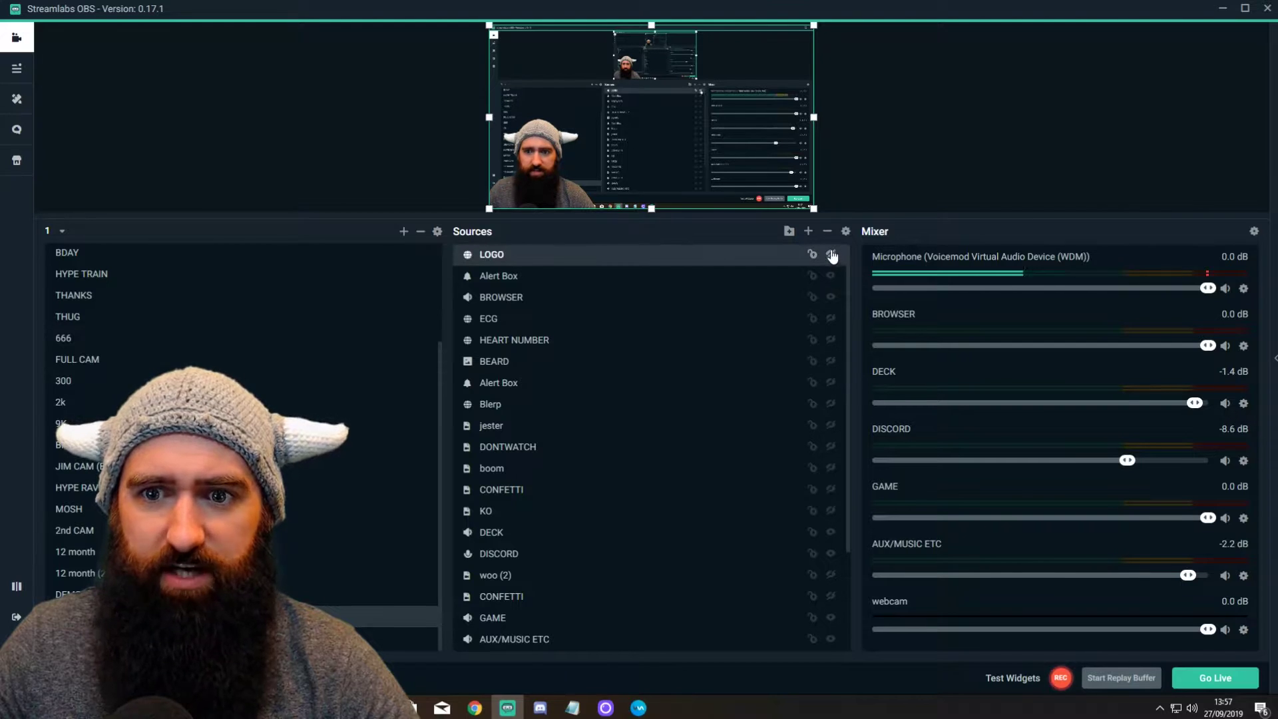
{"action": "left_click", "coordinate": [830, 277]}
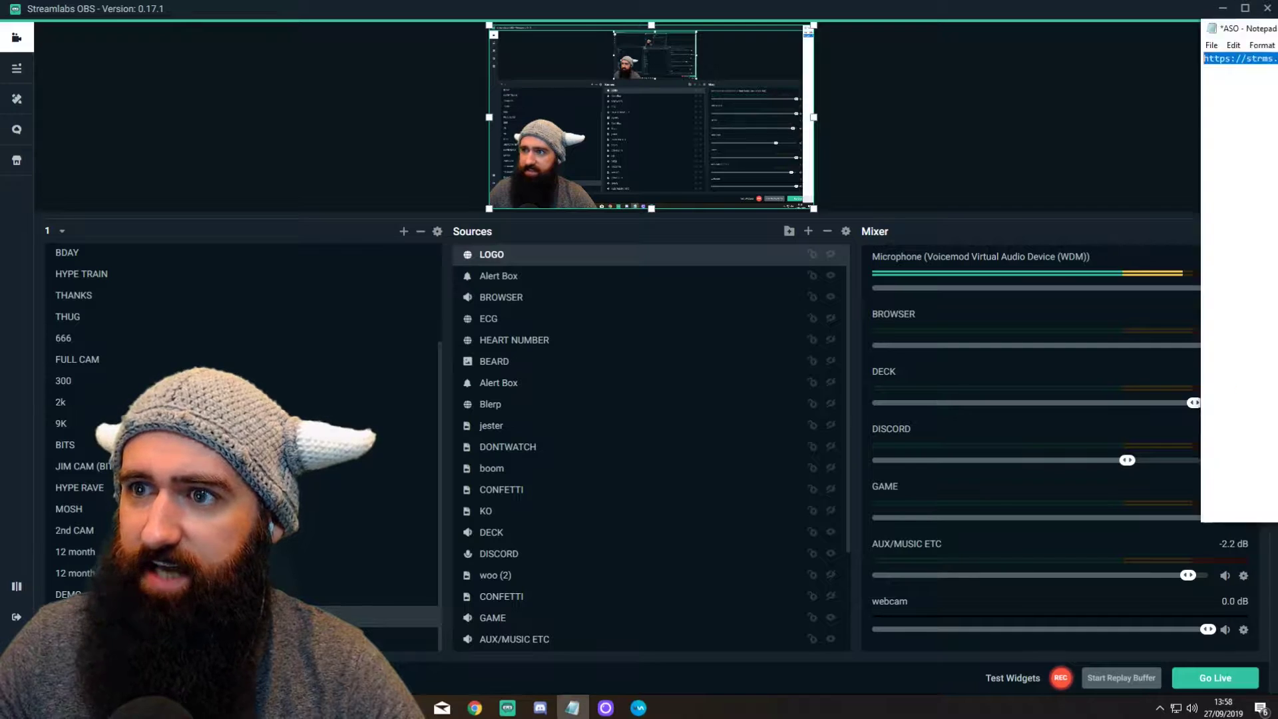
Step: Pull up the ASO note, select the strms.net/awesome_so-by-renechiquete link, then tuck the note away
{"action": "left_click_drag", "start_coordinate": [1277, 54], "coordinate": [848, 60]}
{"action": "left_click_drag", "start_coordinate": [779, 83], "coordinate": [774, 83]}
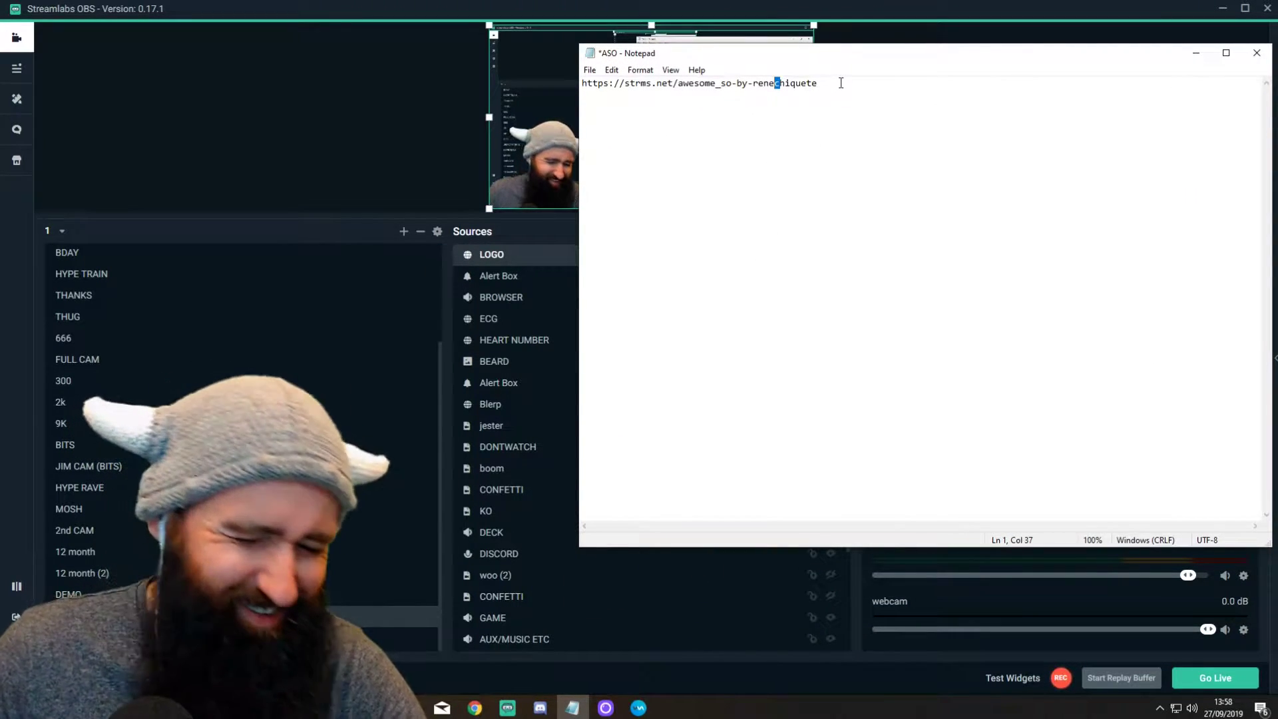
{"action": "left_click_drag", "start_coordinate": [840, 83], "coordinate": [582, 84]}
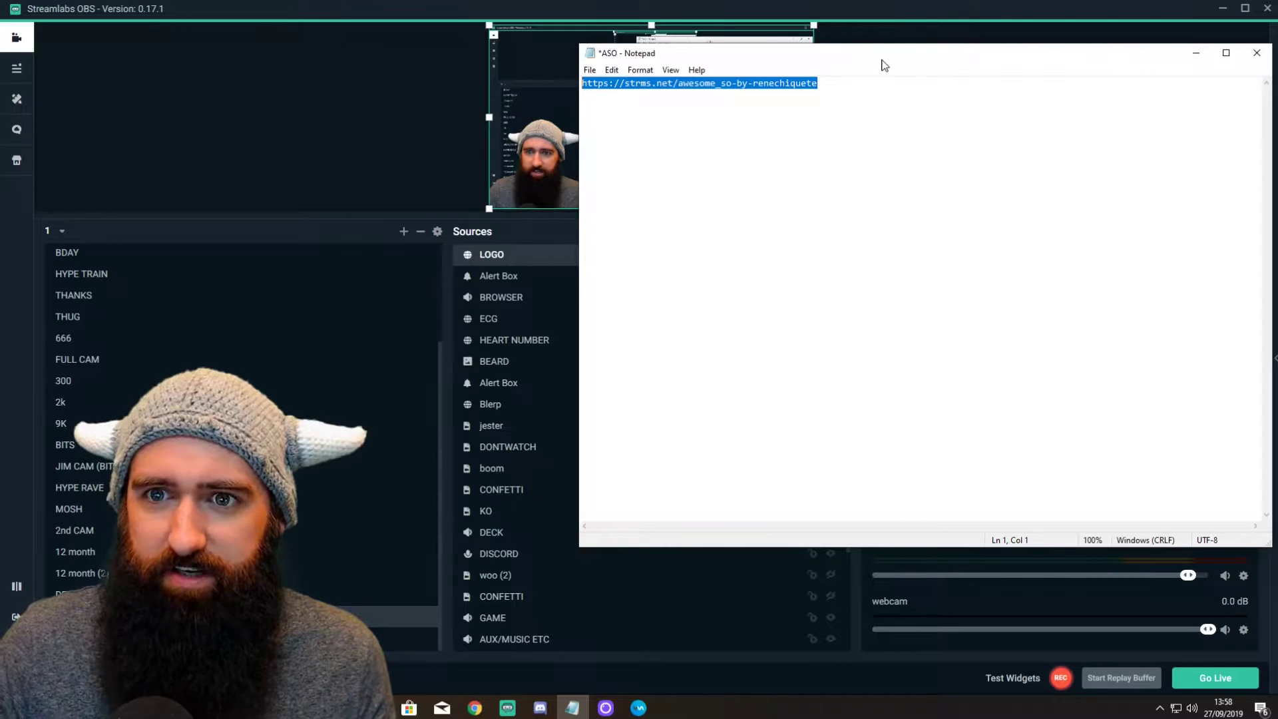
{"action": "left_click_drag", "start_coordinate": [939, 58], "coordinate": [474, 711]}
Step: Open a new Chrome window and load the pasted awesome_so-by-renechiquete share link
{"action": "right_click", "coordinate": [474, 709]}
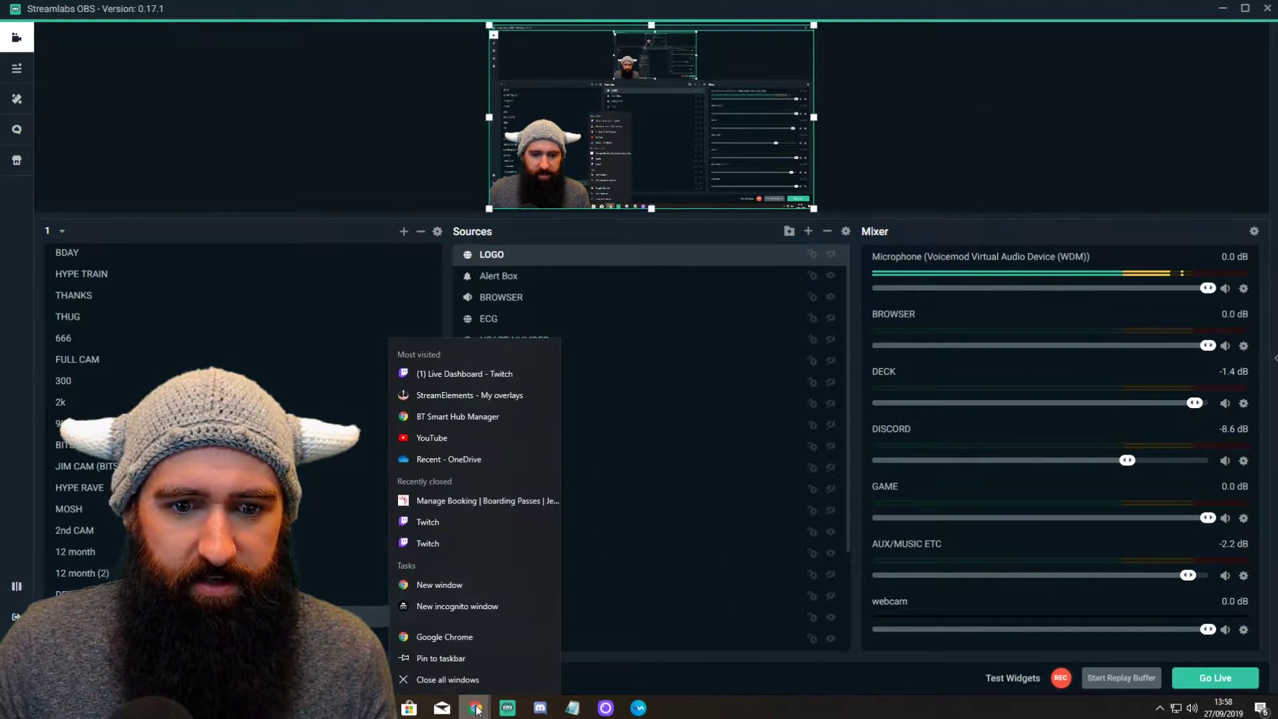
{"action": "left_click", "coordinate": [477, 586]}
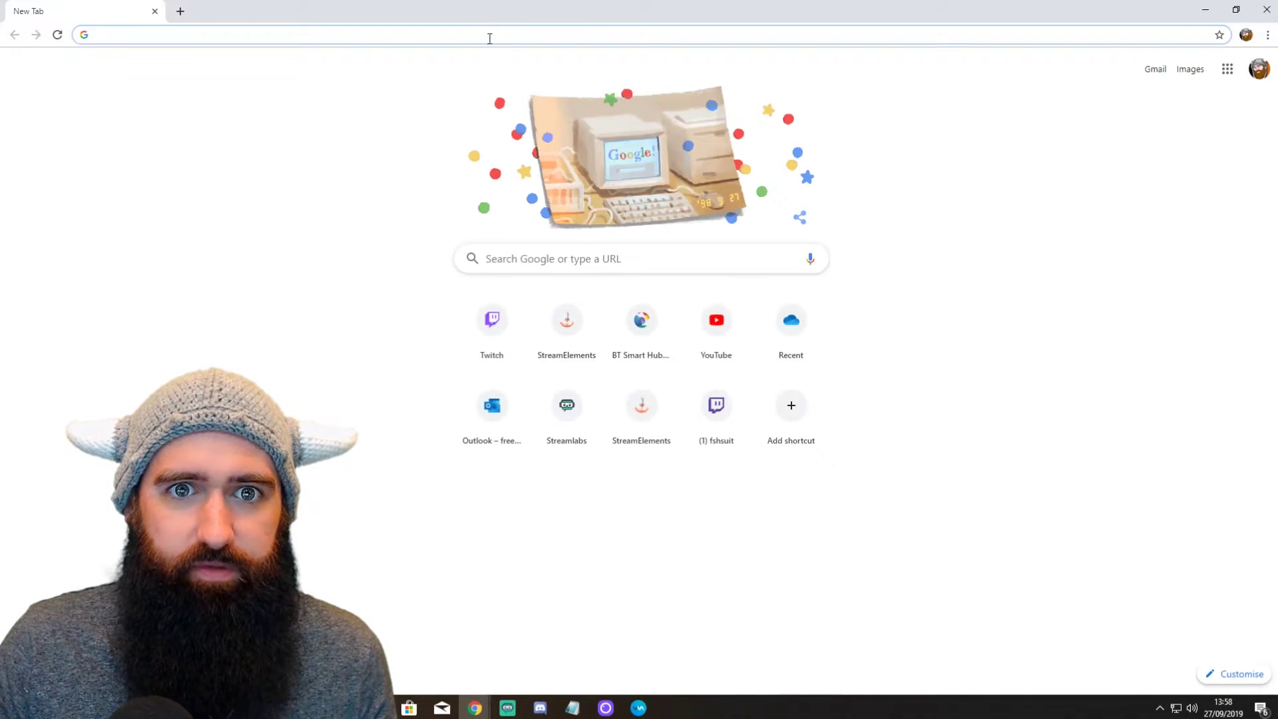
{"action": "type", "text": "https://streamelements.com/dashboard/overlays/share/5d4bf2a10f834e2974bc07bf"}
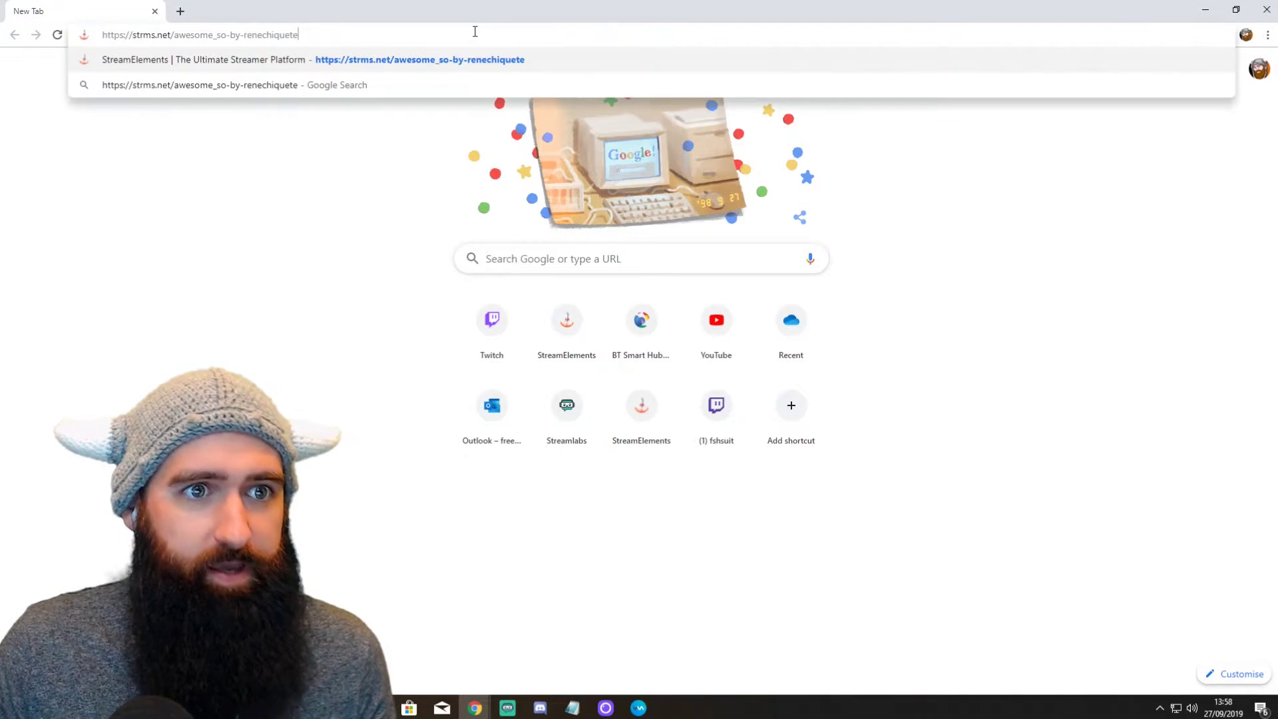
{"action": "key", "text": "Return"}
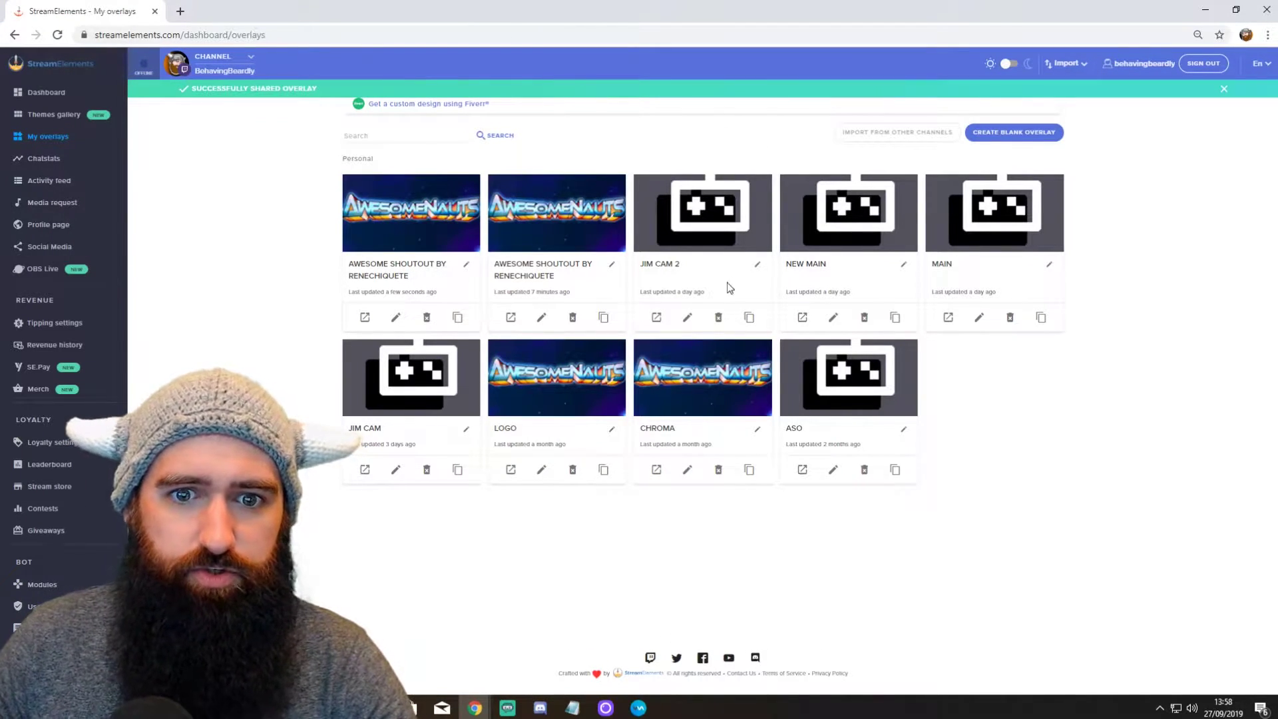
Step: Delete the duplicate Awesome Shoutout overlay and move the browser window aside
{"action": "left_click", "coordinate": [572, 318]}
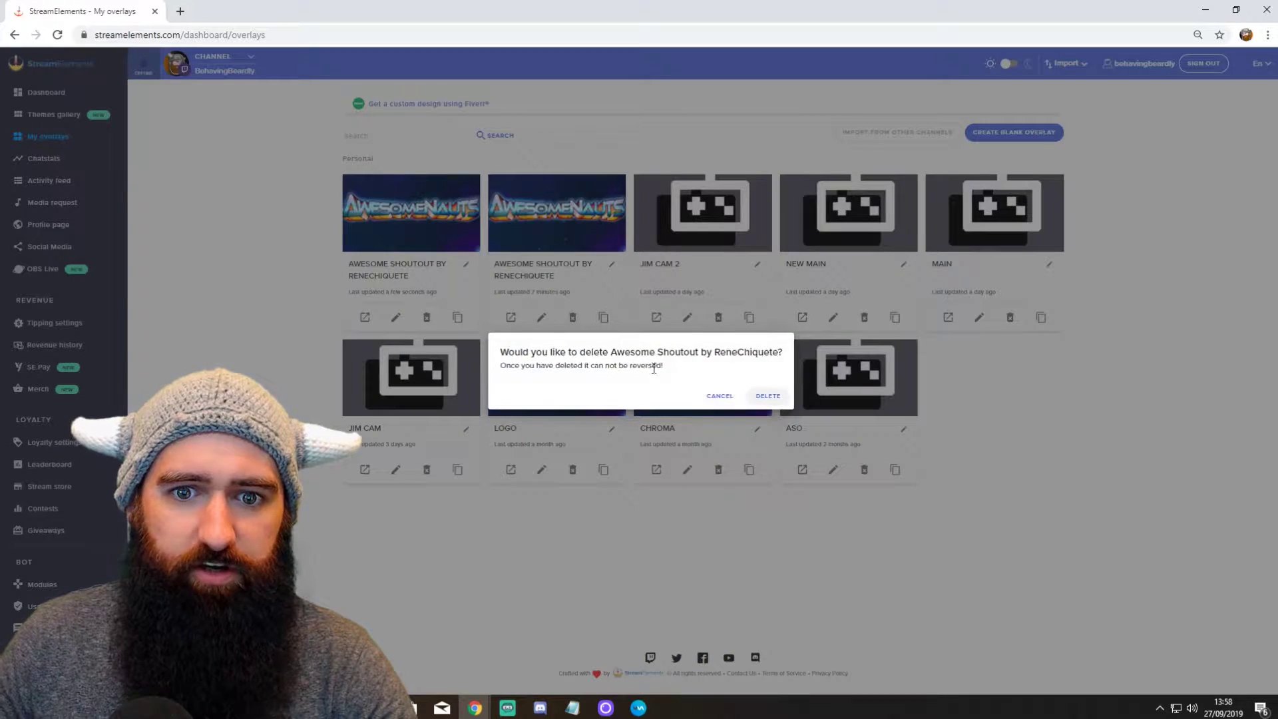
{"action": "left_click", "coordinate": [765, 399]}
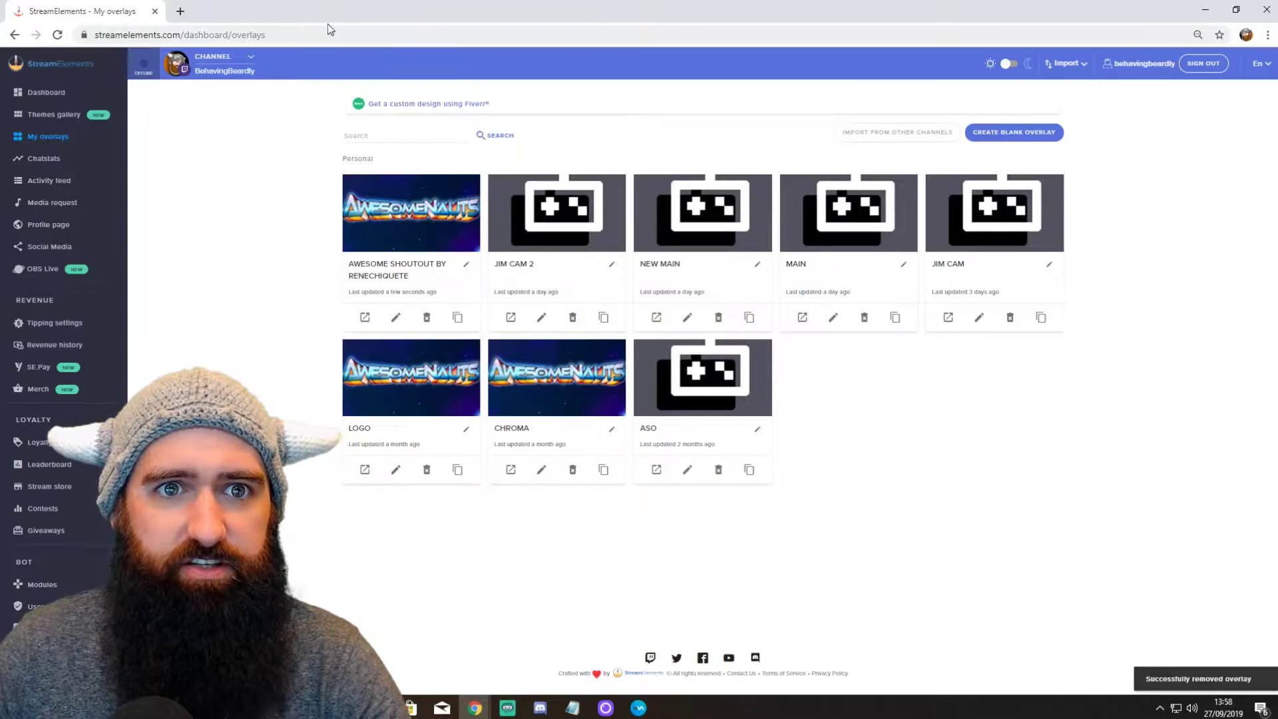
{"action": "left_click_drag", "start_coordinate": [327, 24], "coordinate": [835, 4]}
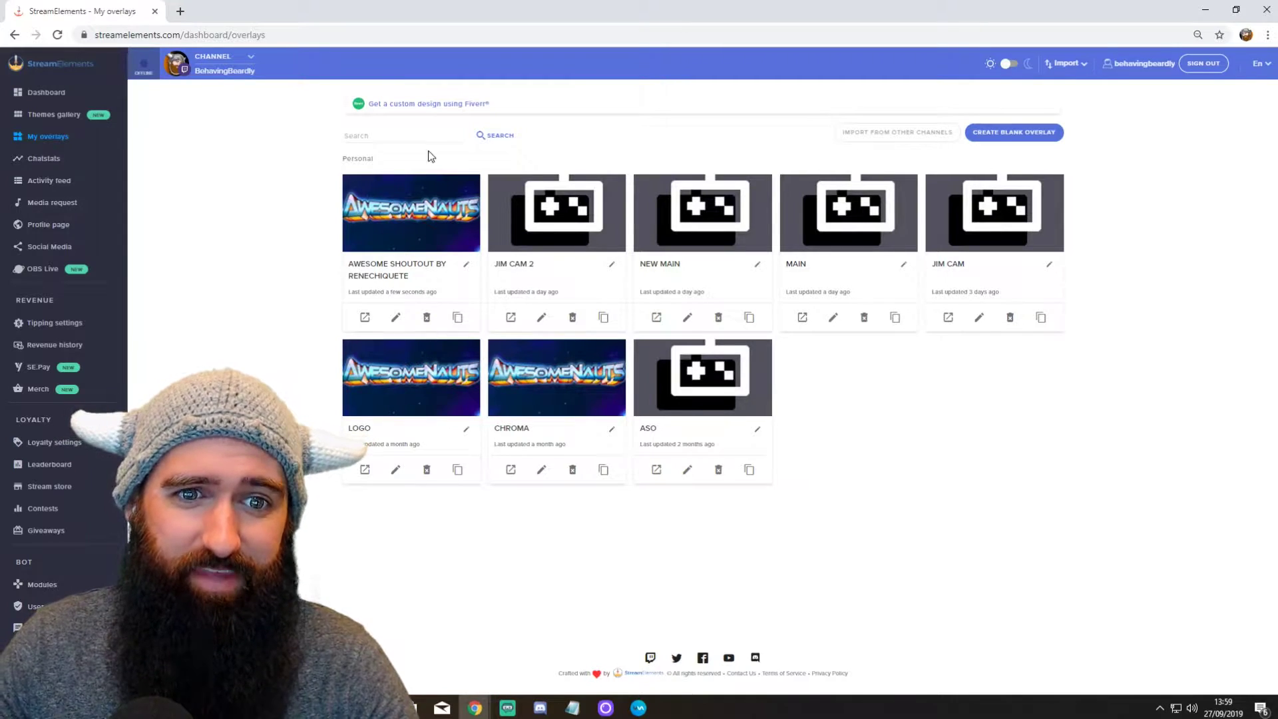
Step: Open the Awesome Shoutout overlay in the editor and copy its Overlay URL
{"action": "left_click", "coordinate": [396, 318]}
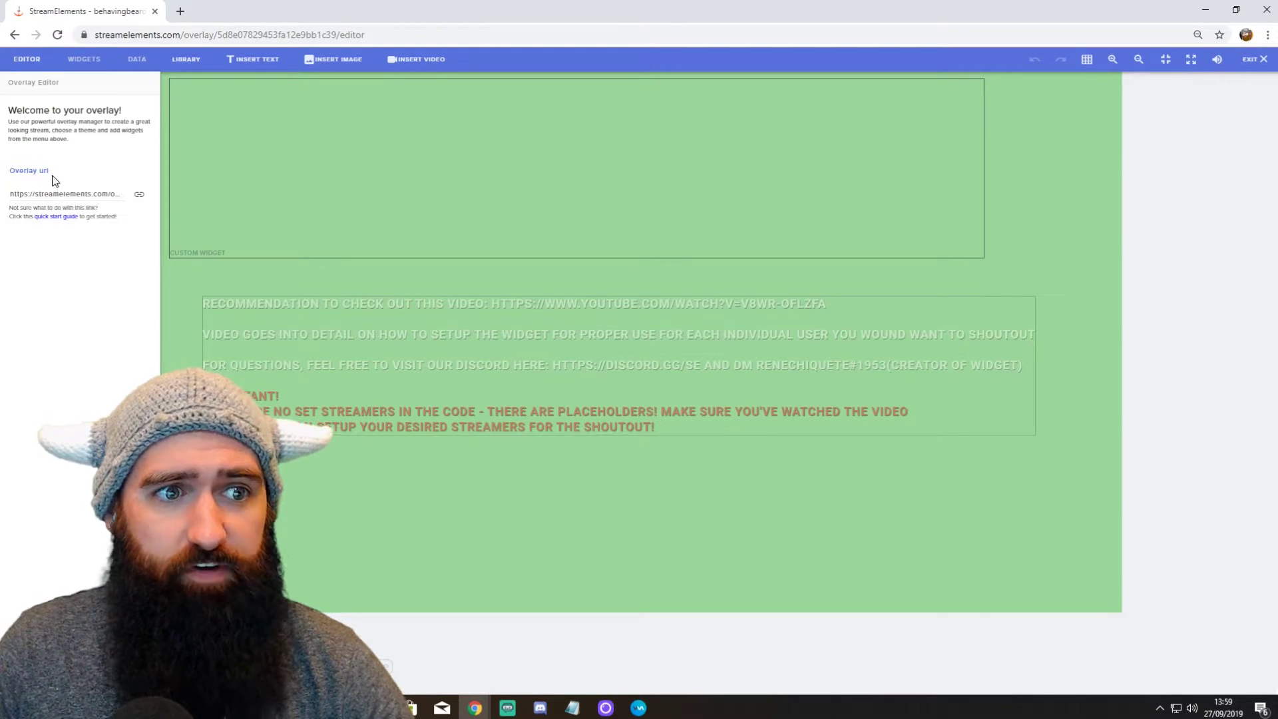
{"action": "left_click", "coordinate": [140, 197]}
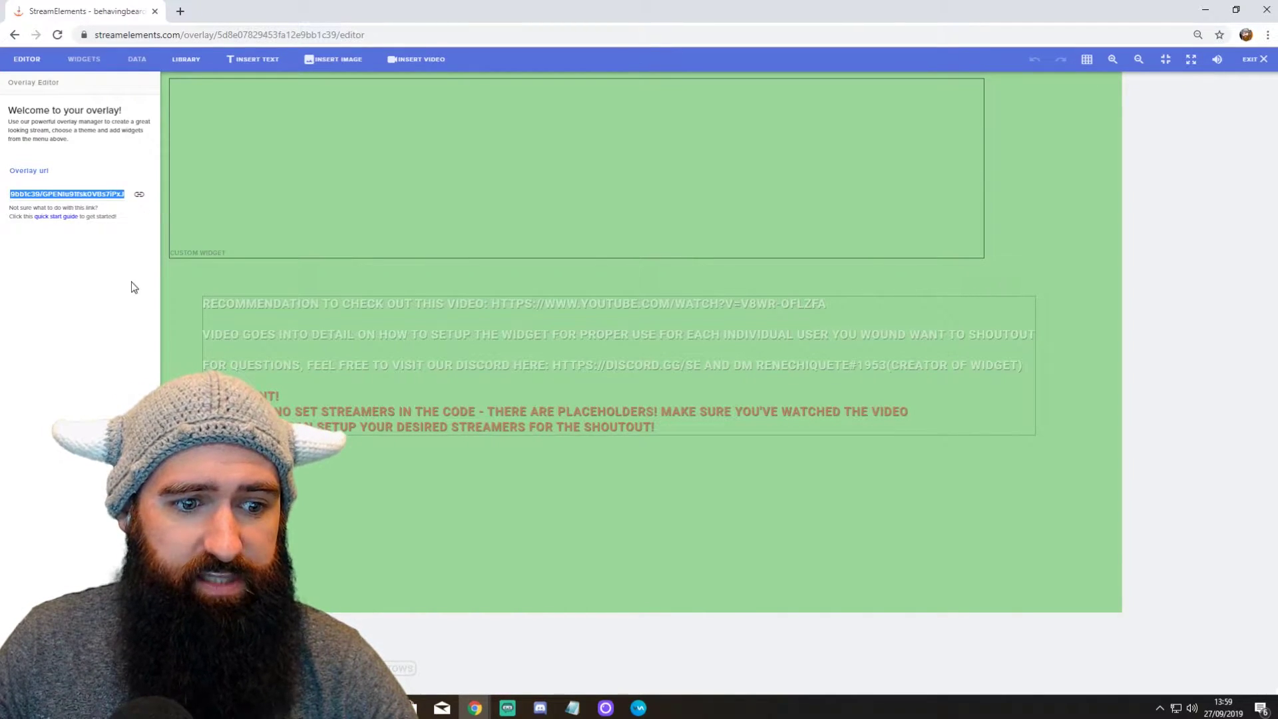
Step: Add a new Browser source named ASO to the Streamlabs OBS scene
{"action": "left_click", "coordinate": [506, 709]}
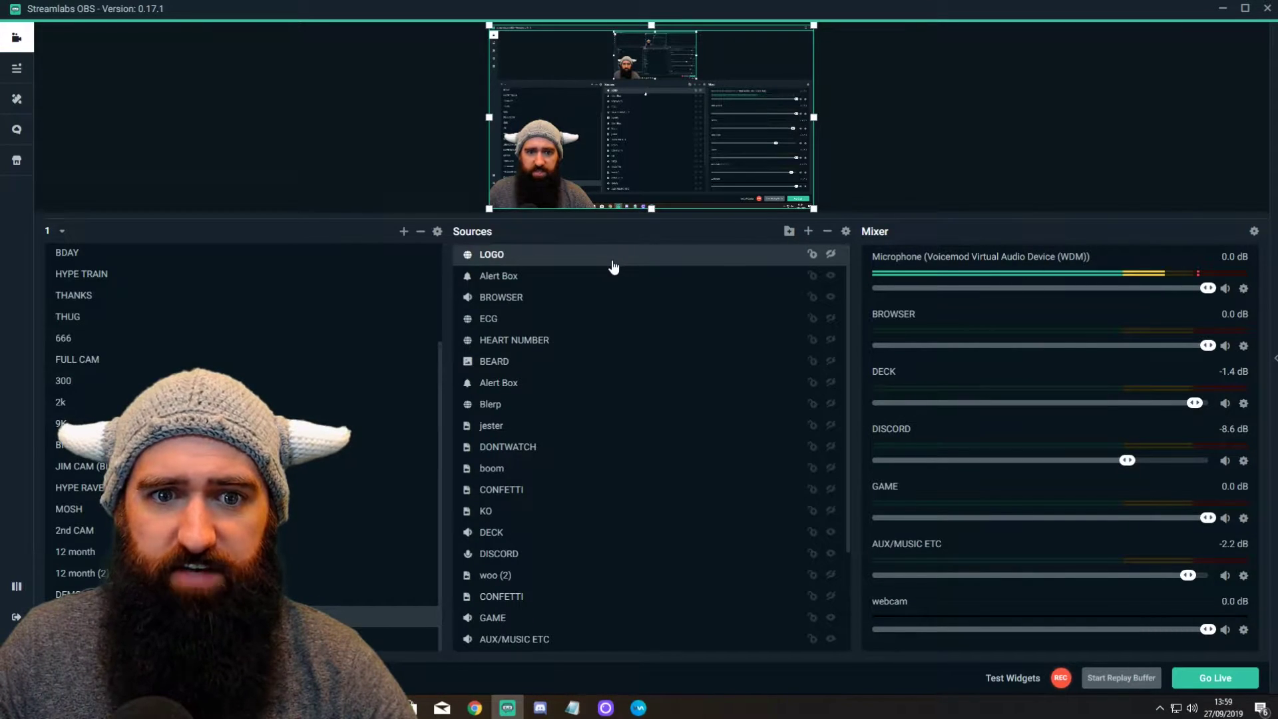
{"action": "left_click", "coordinate": [808, 230]}
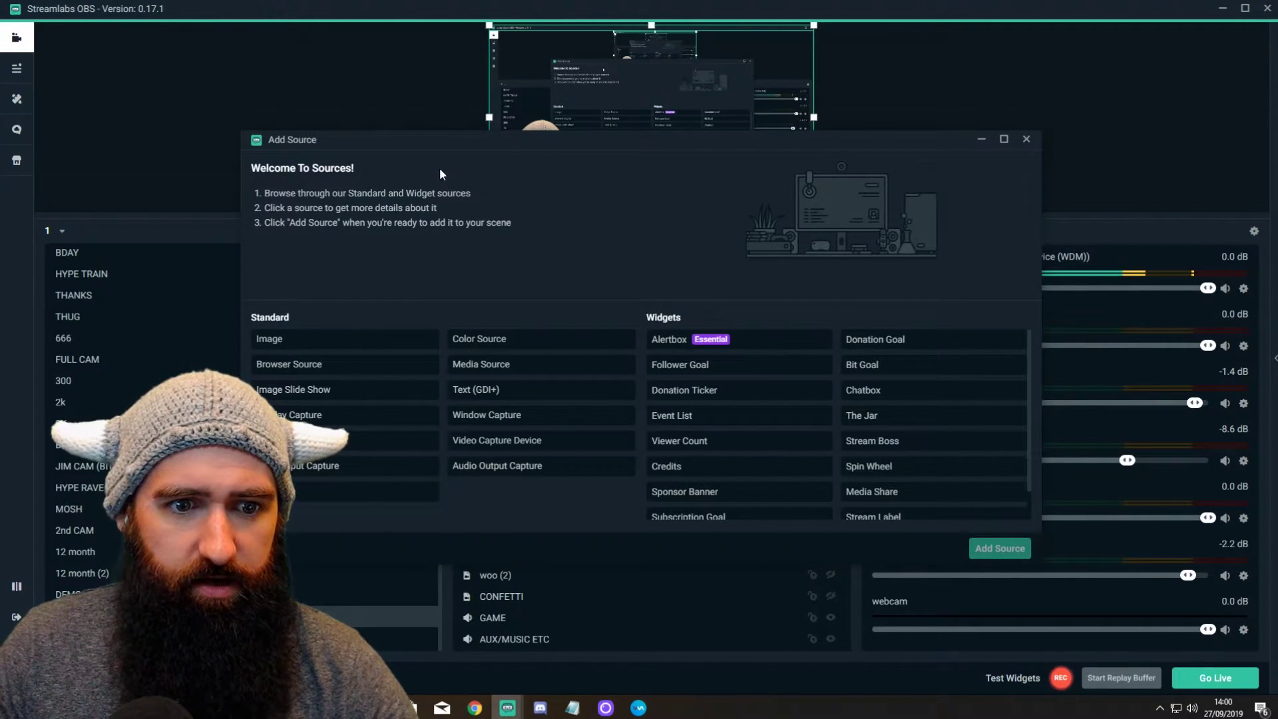
{"action": "left_click", "coordinate": [309, 370]}
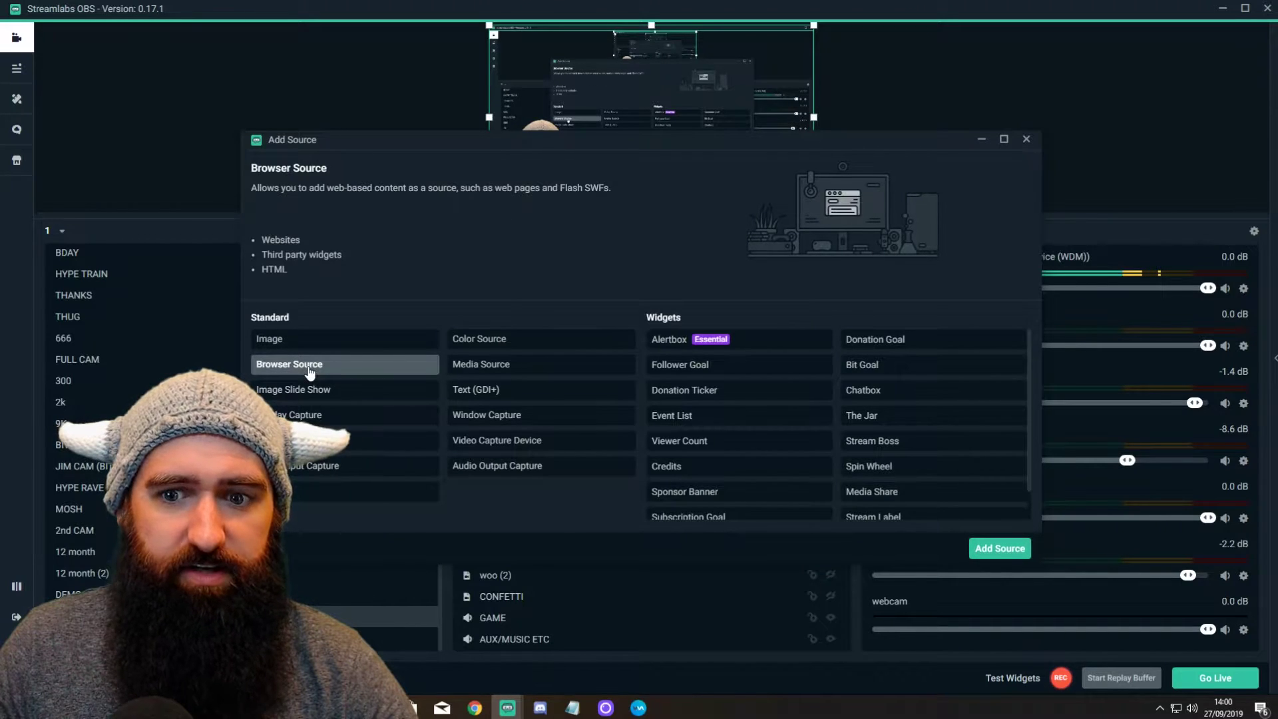
{"action": "left_click", "coordinate": [1000, 548]}
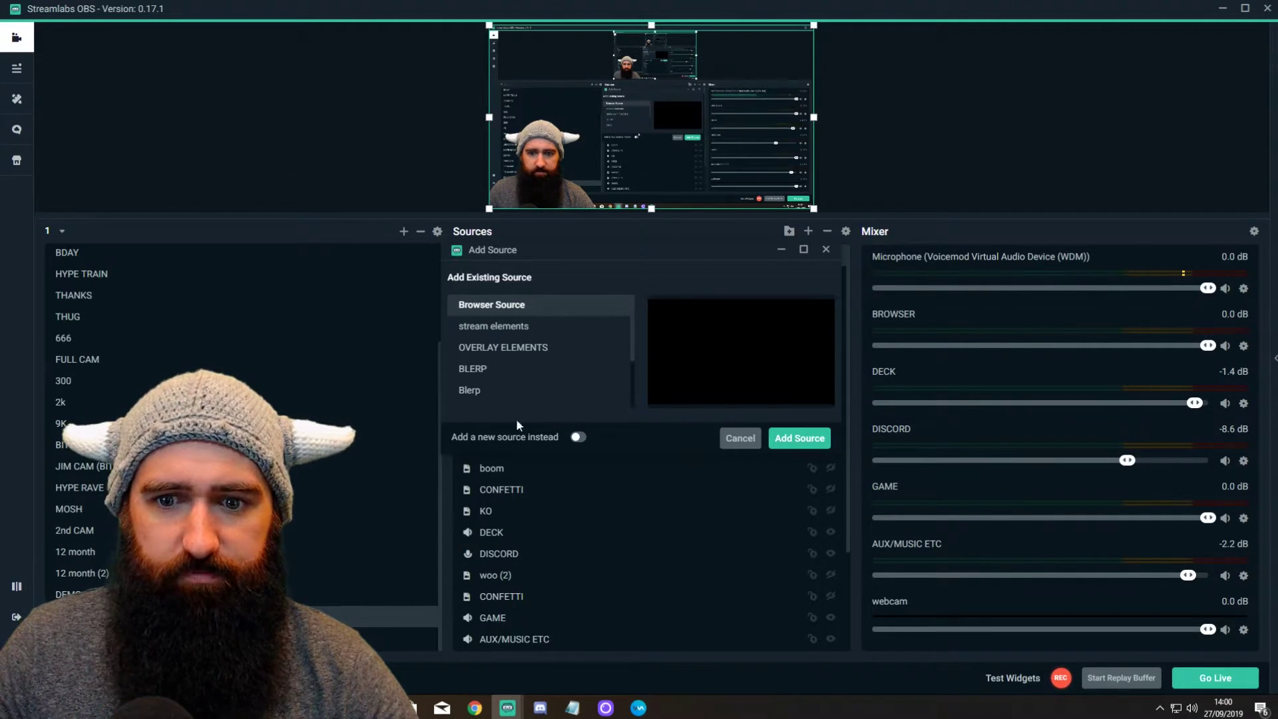
{"action": "left_click", "coordinate": [577, 437]}
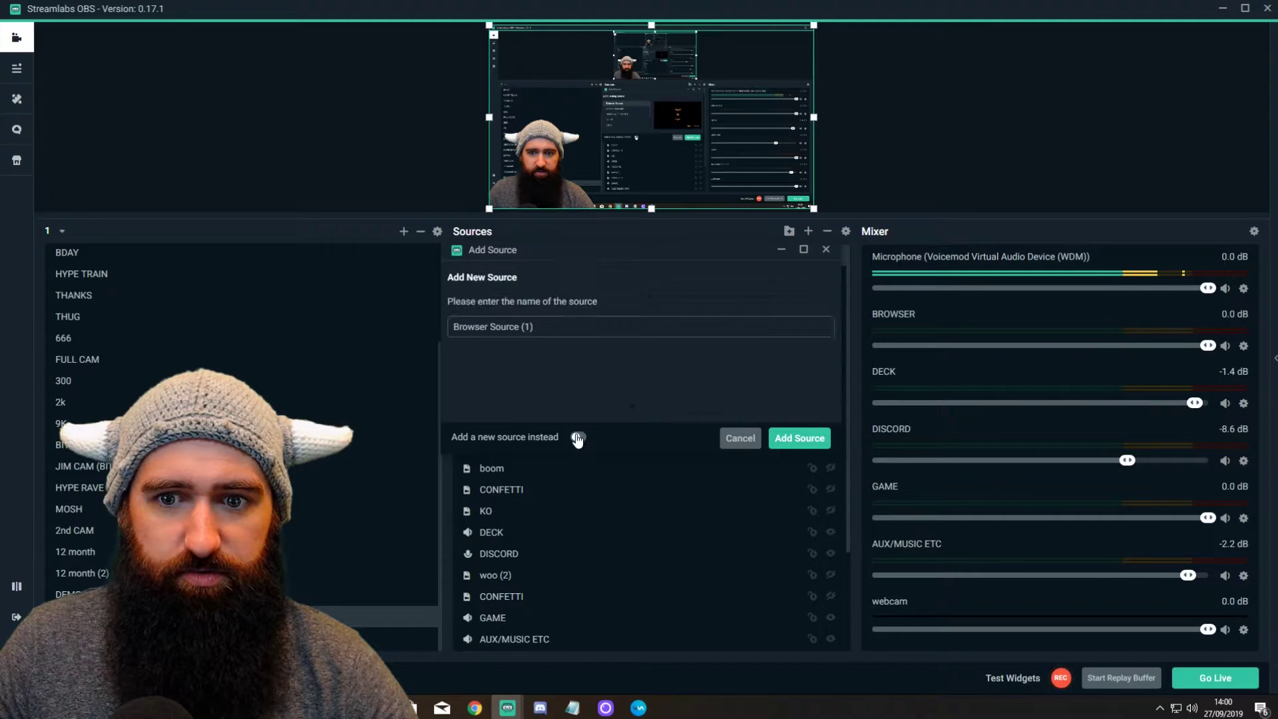
{"action": "left_click_drag", "start_coordinate": [580, 329], "coordinate": [381, 333]}
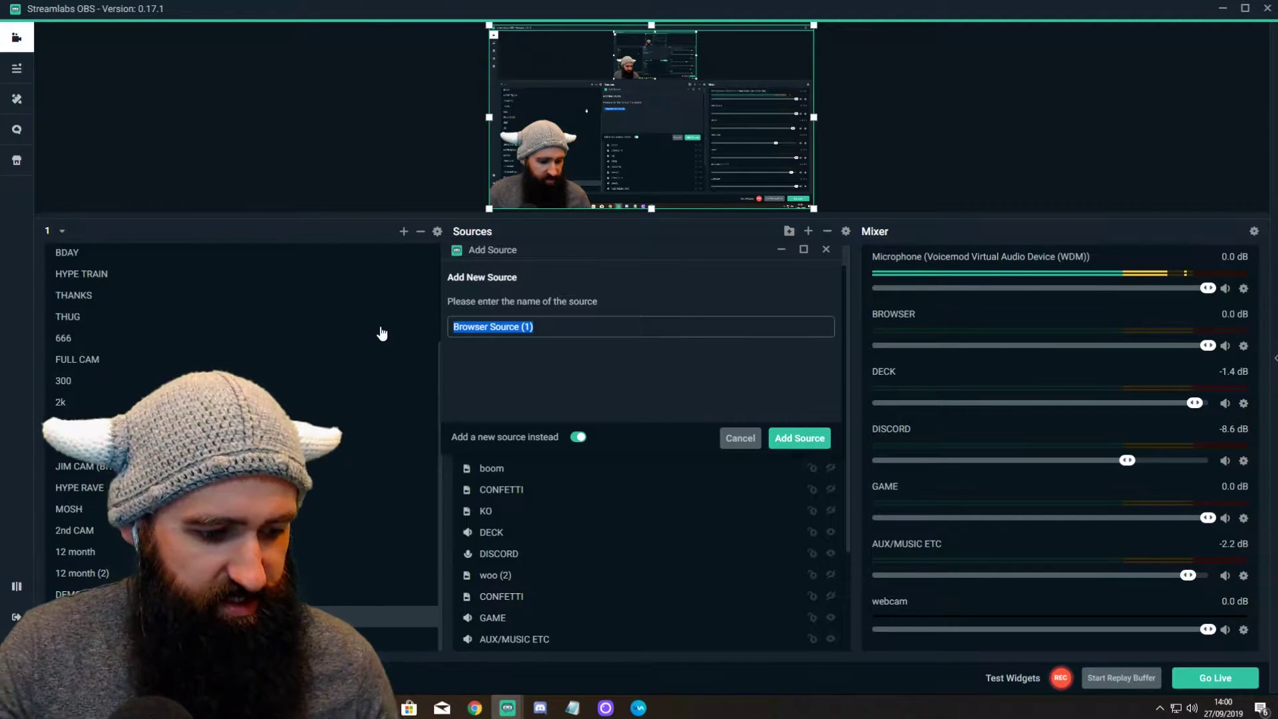
{"action": "type", "text": "ASO"}
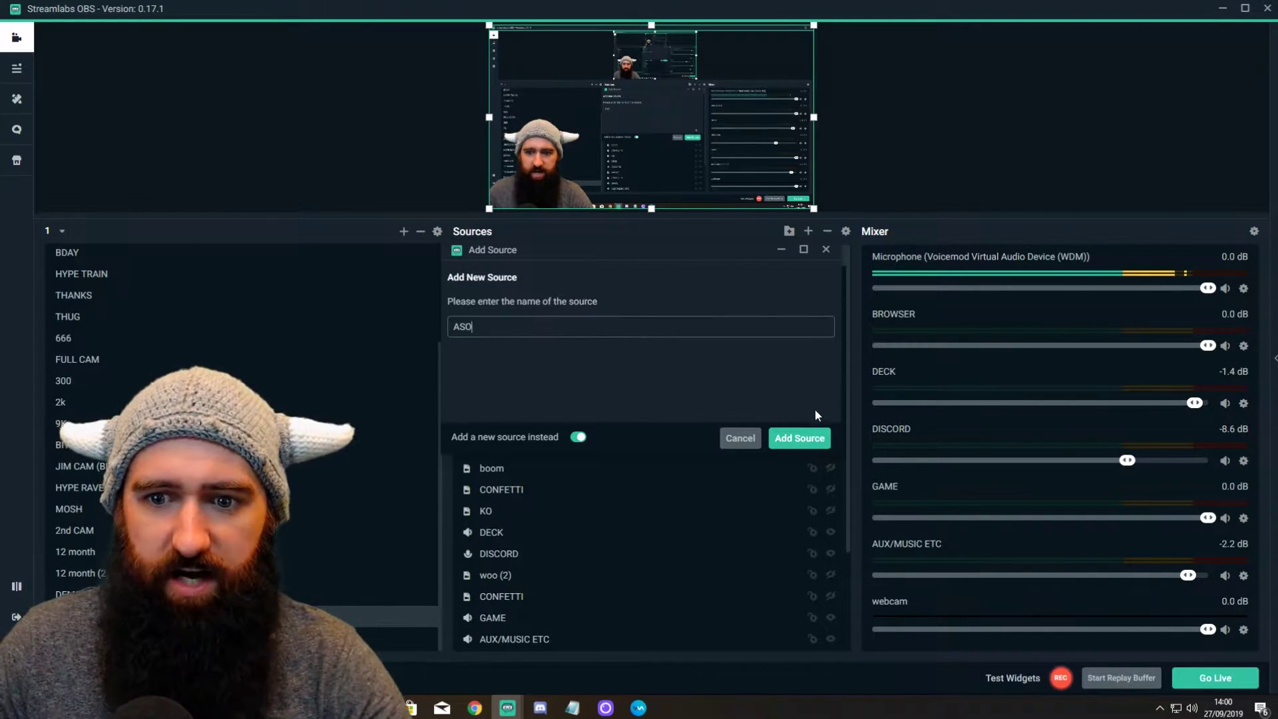
{"action": "left_click", "coordinate": [807, 438]}
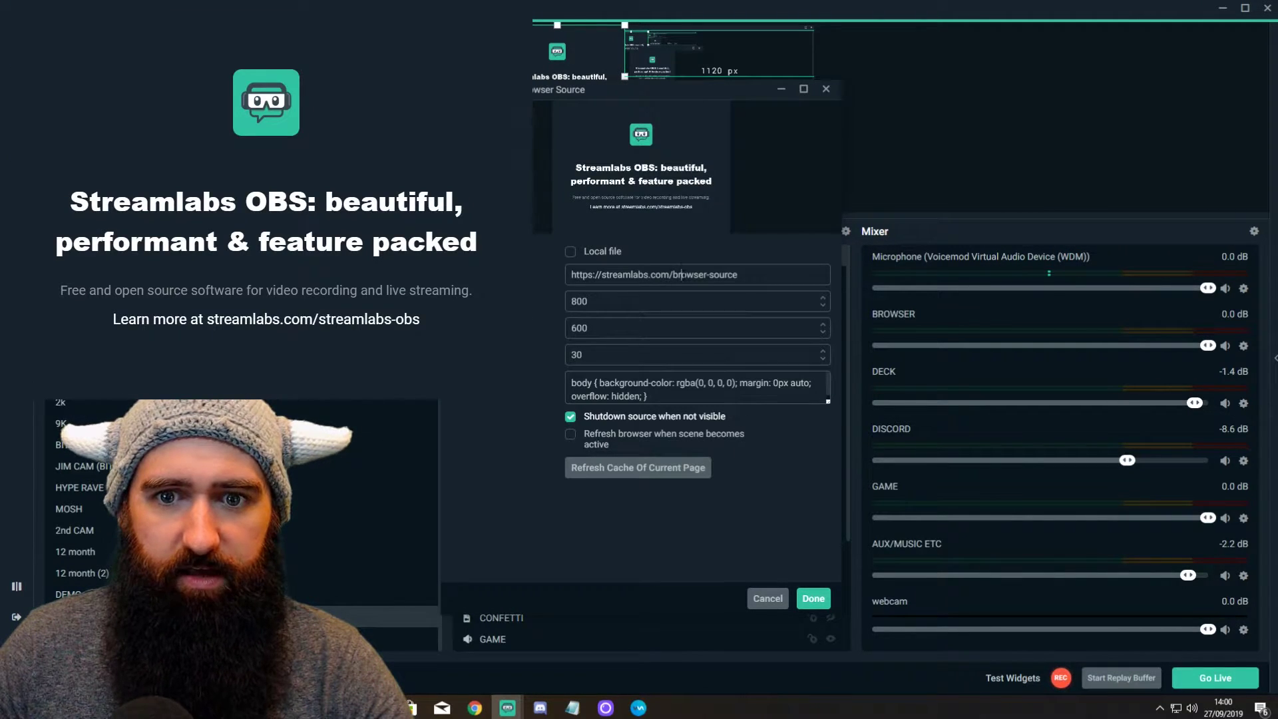
Step: Paste the overlay URL, set size 1920×1080, save, then shrink the ASO source and shift it left
{"action": "triple_click", "coordinate": [682, 274]}
{"action": "key", "text": "ctrl+v"}
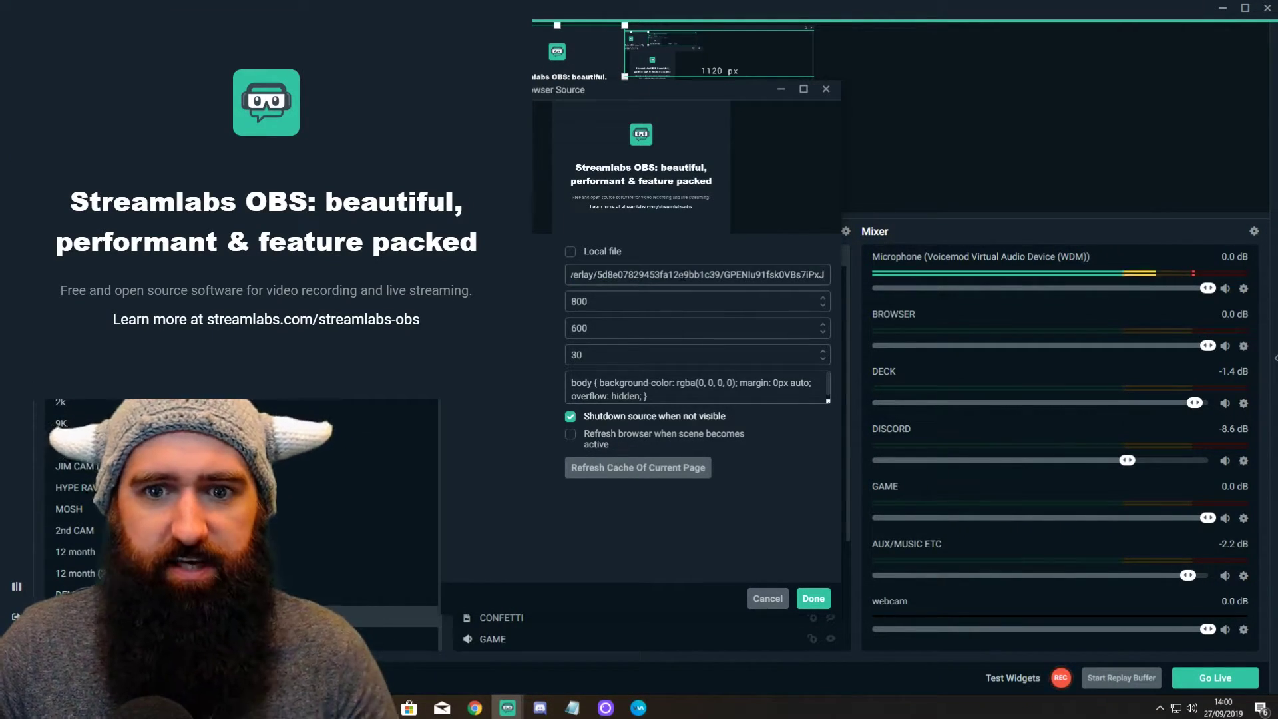
{"action": "left_click_drag", "start_coordinate": [693, 90], "coordinate": [992, 70]}
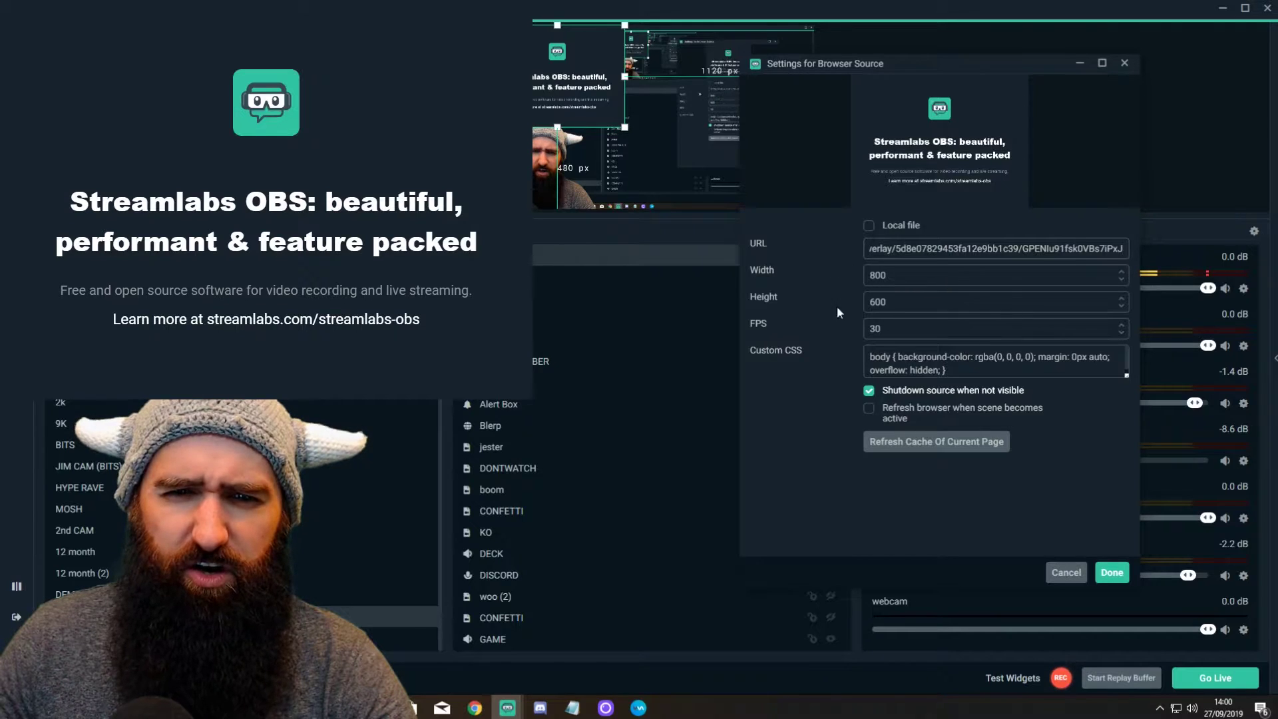
{"action": "double_click", "coordinate": [989, 278]}
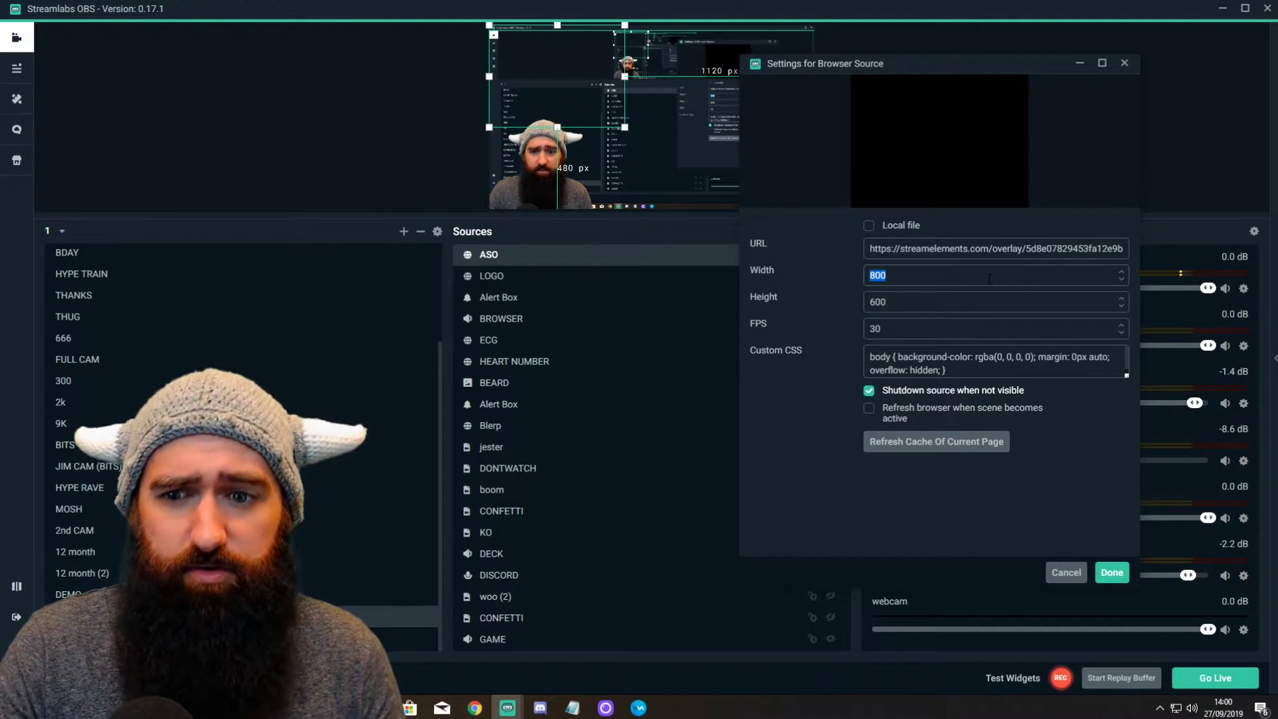
{"action": "type", "text": "1920"}
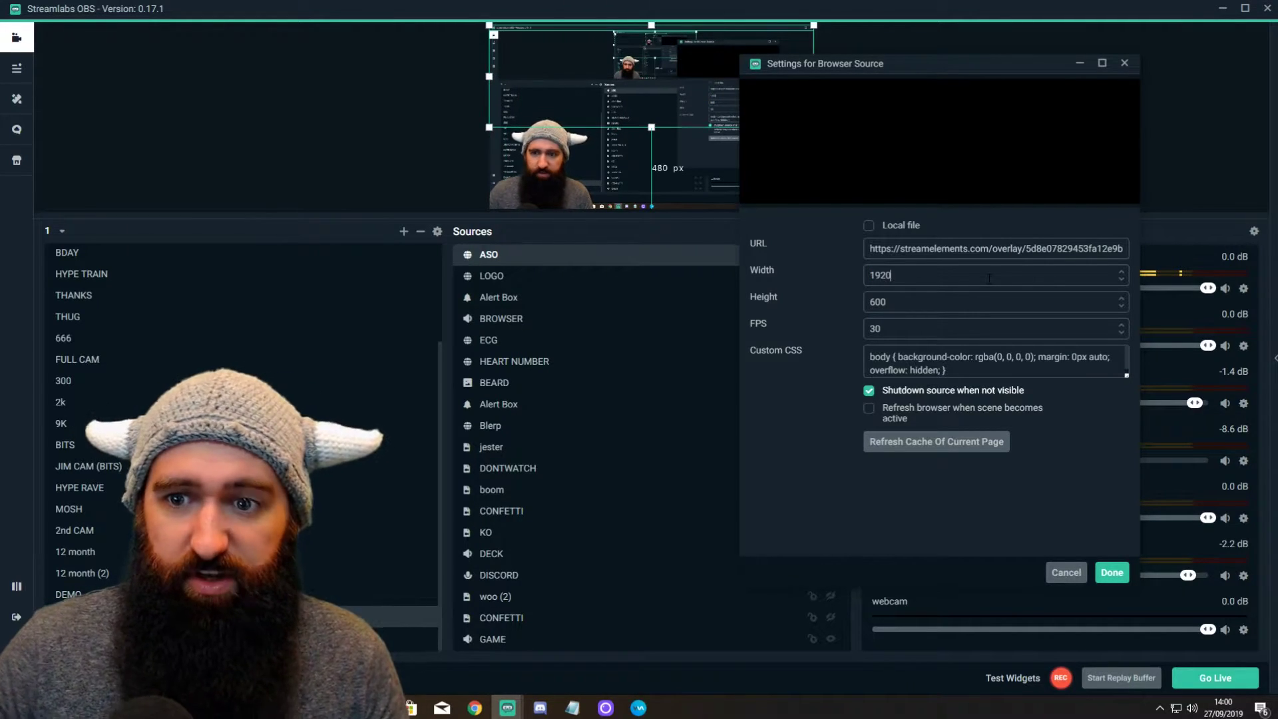
{"action": "key", "text": "Tab"}
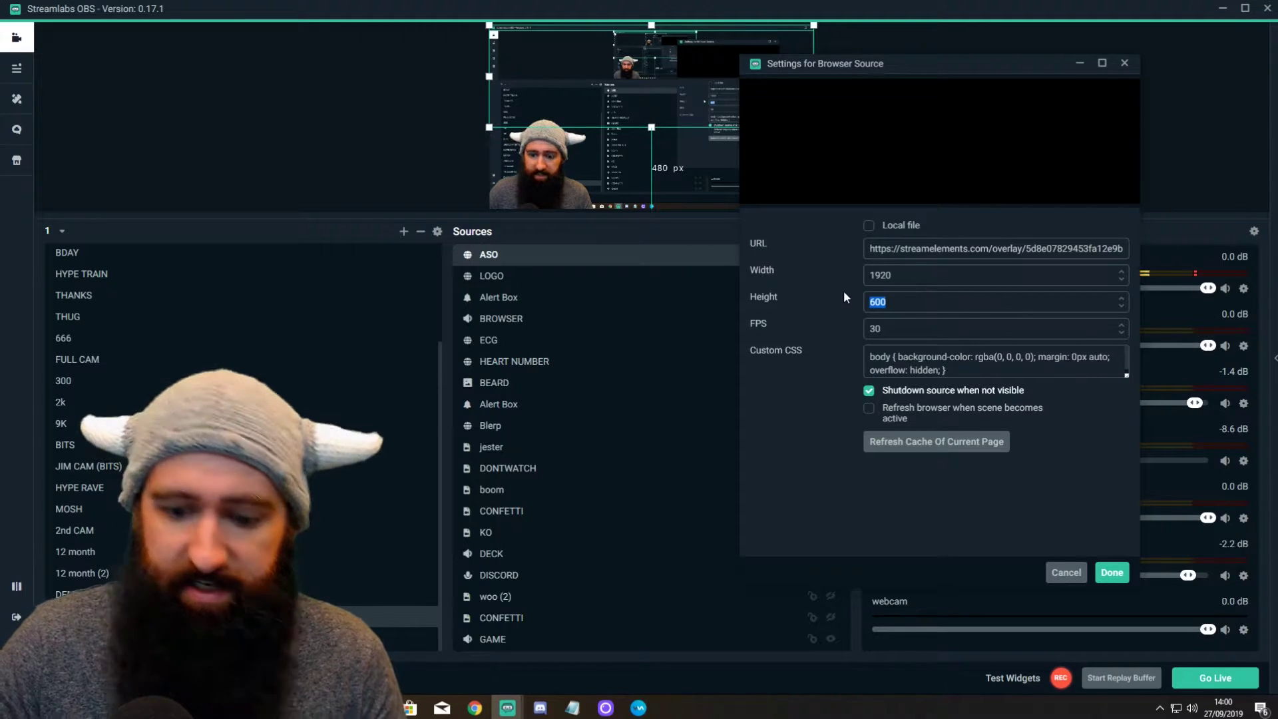
{"action": "type", "text": "1080"}
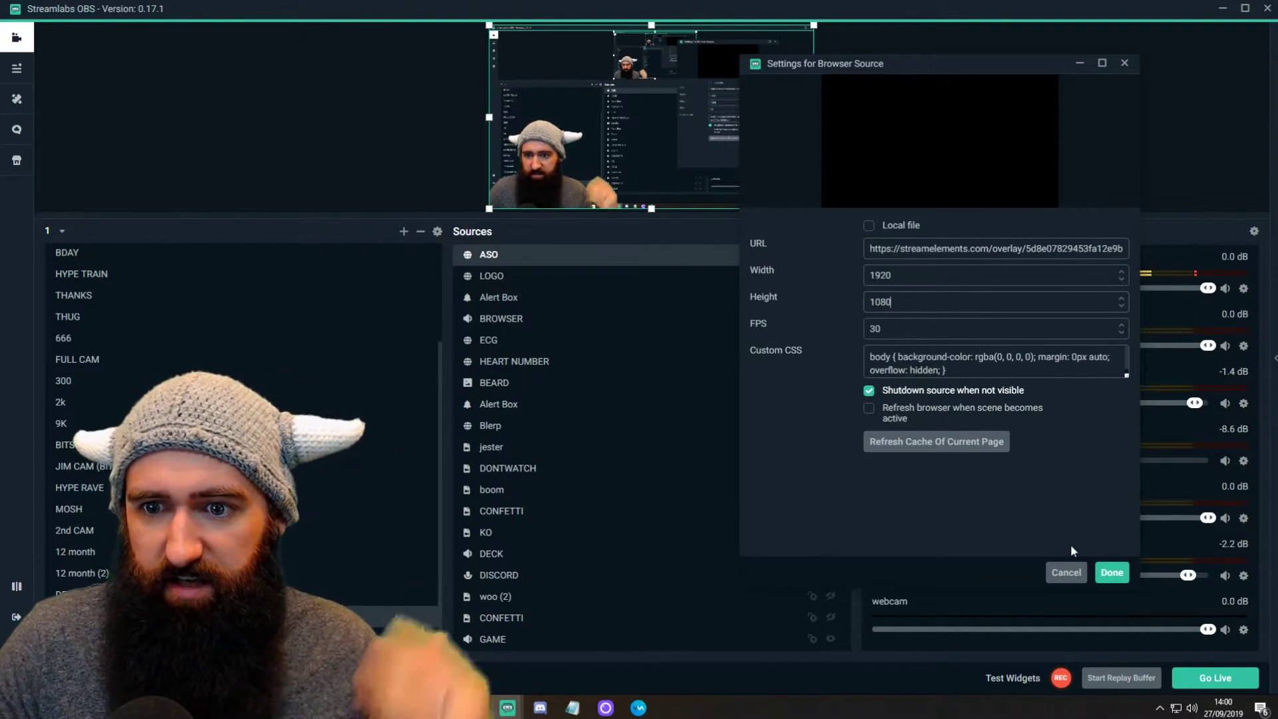
{"action": "left_click", "coordinate": [1110, 574]}
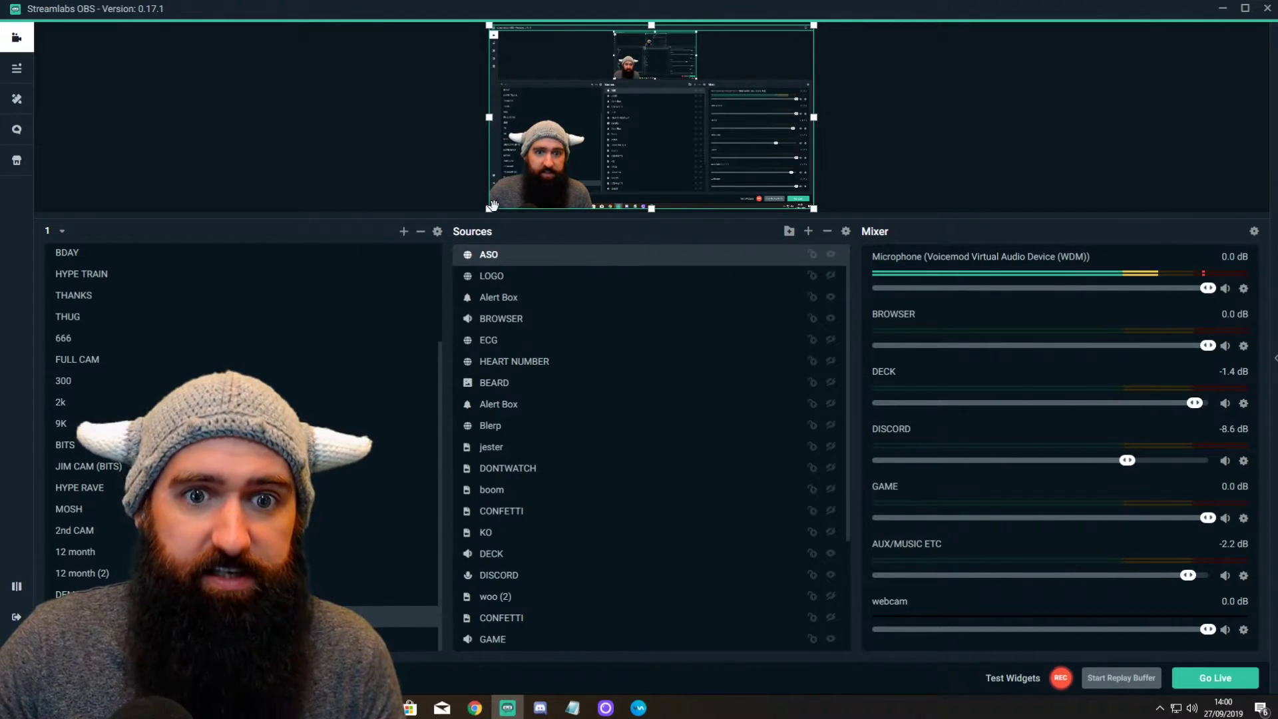
{"action": "left_click_drag", "start_coordinate": [493, 205], "coordinate": [610, 139]}
{"action": "left_click_drag", "start_coordinate": [672, 75], "coordinate": [636, 52]}
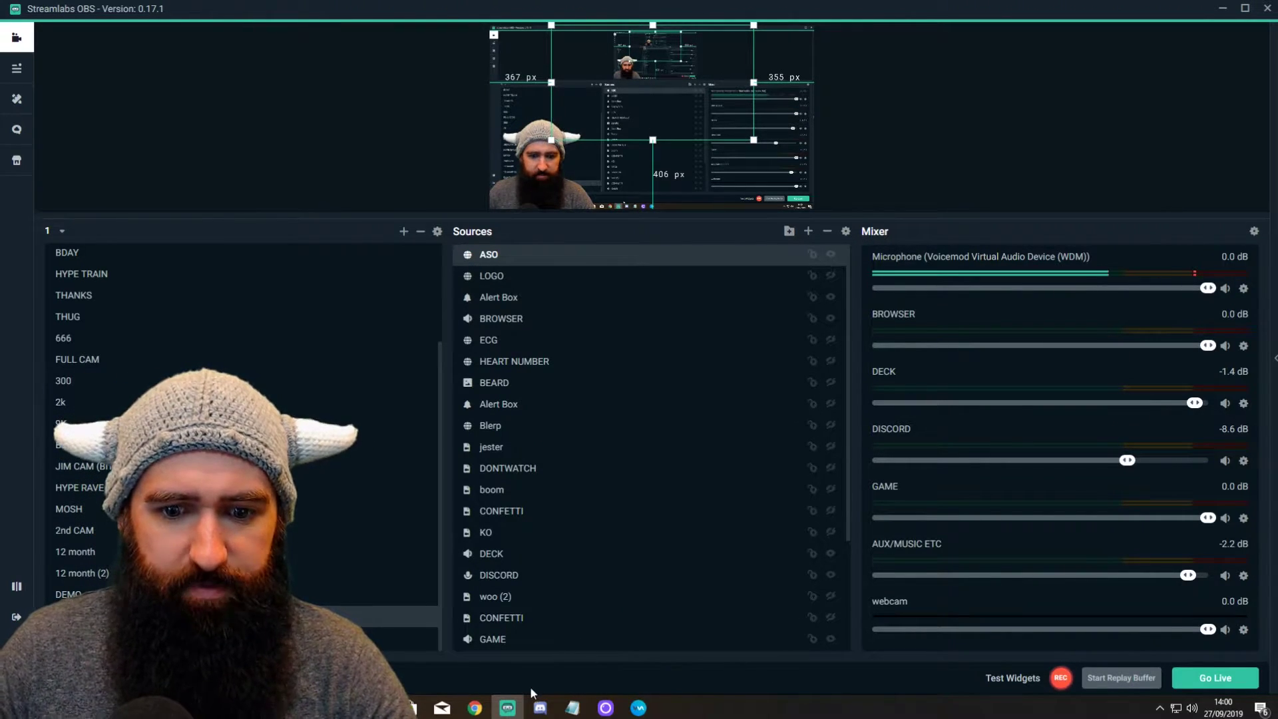
Step: Return to the StreamElements editor, nudge the AwesomeShoutout widget up, and fit Chrome beside OBS
{"action": "mouse_move", "coordinate": [474, 709]}
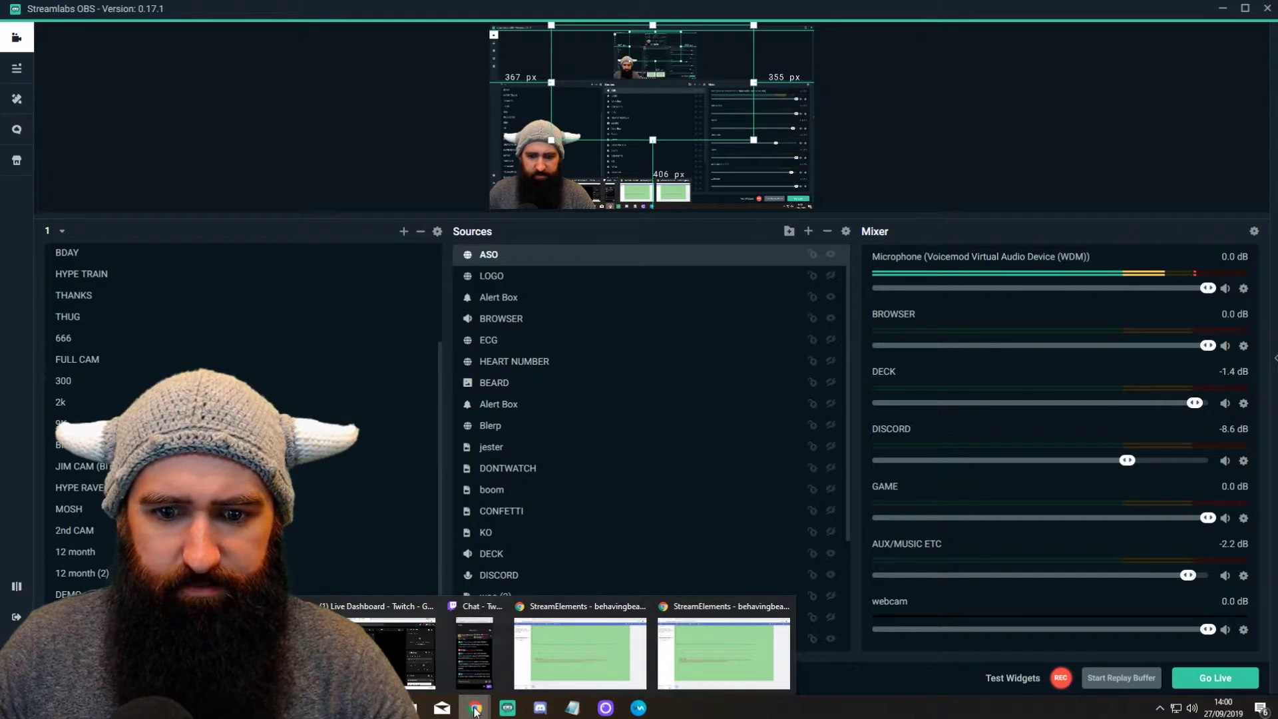
{"action": "left_click", "coordinate": [695, 654]}
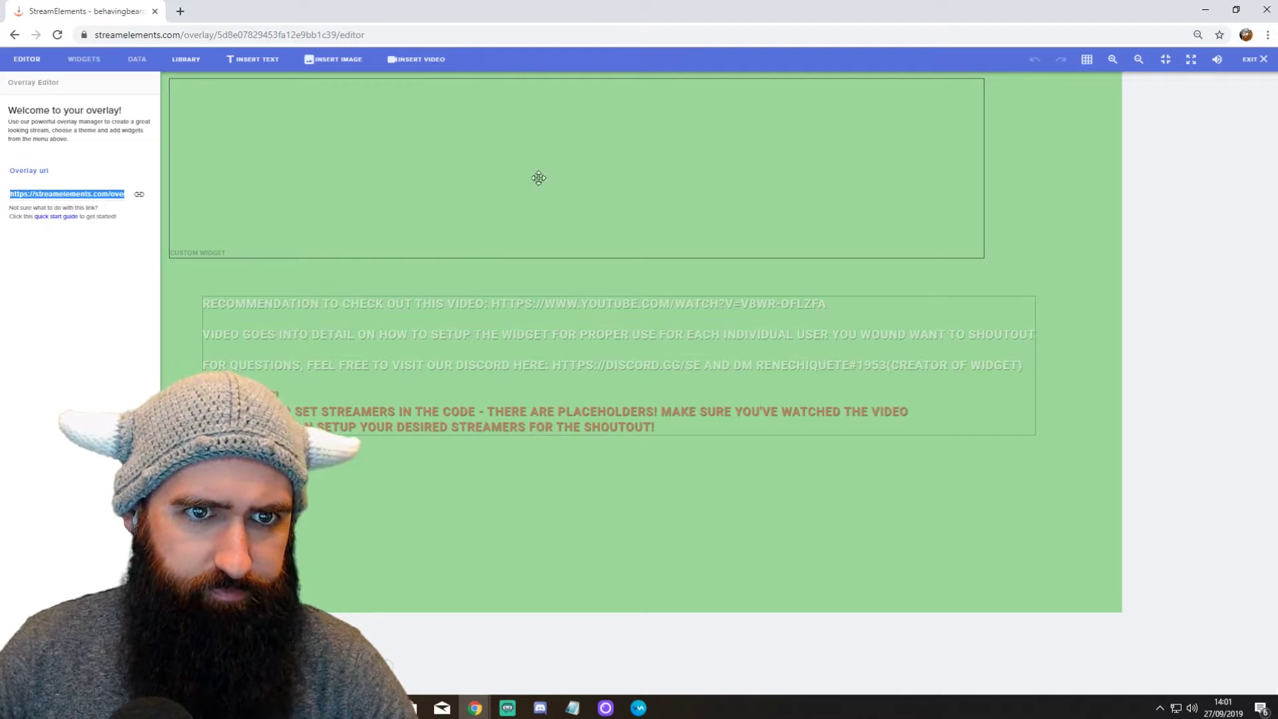
{"action": "mouse_move", "coordinate": [534, 174]}
{"action": "left_mouse_down"}
{"action": "mouse_move", "coordinate": [536, 160]}
{"action": "mouse_move", "coordinate": [546, 174]}
{"action": "left_mouse_up"}
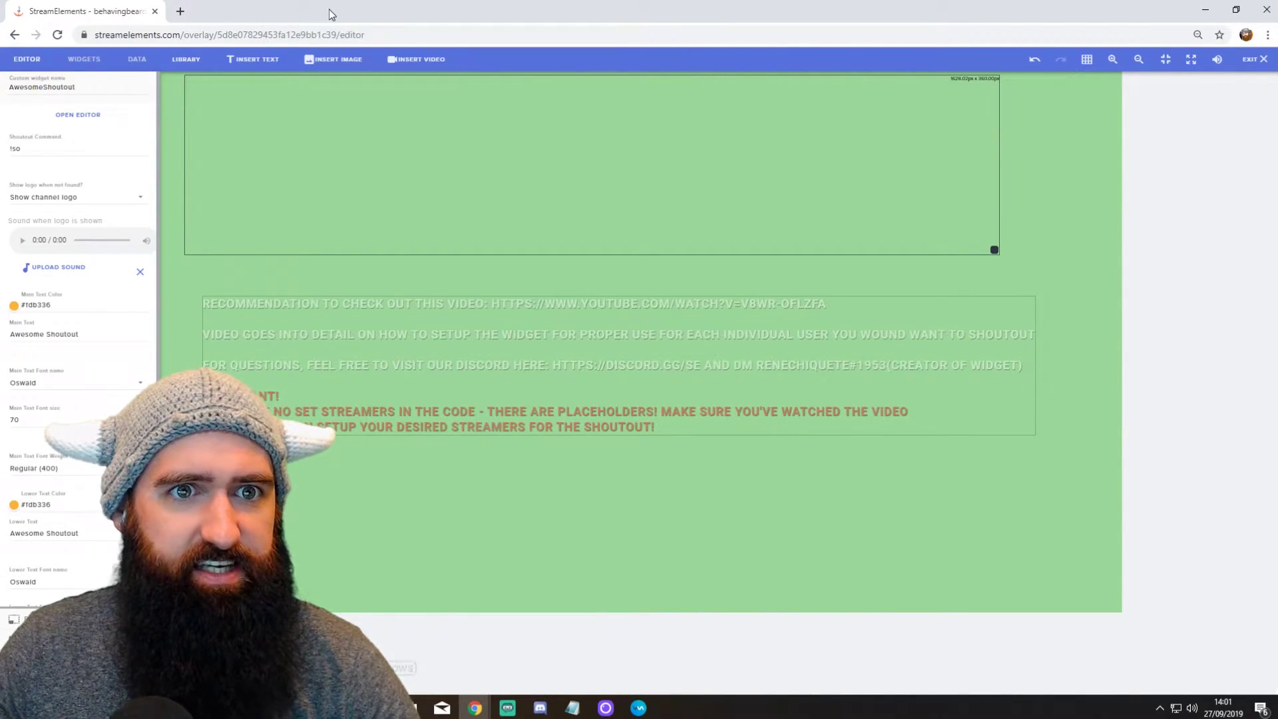
{"action": "left_click_drag", "start_coordinate": [330, 14], "coordinate": [850, 24]}
{"action": "left_click_drag", "start_coordinate": [1169, 133], "coordinate": [1277, 140]}
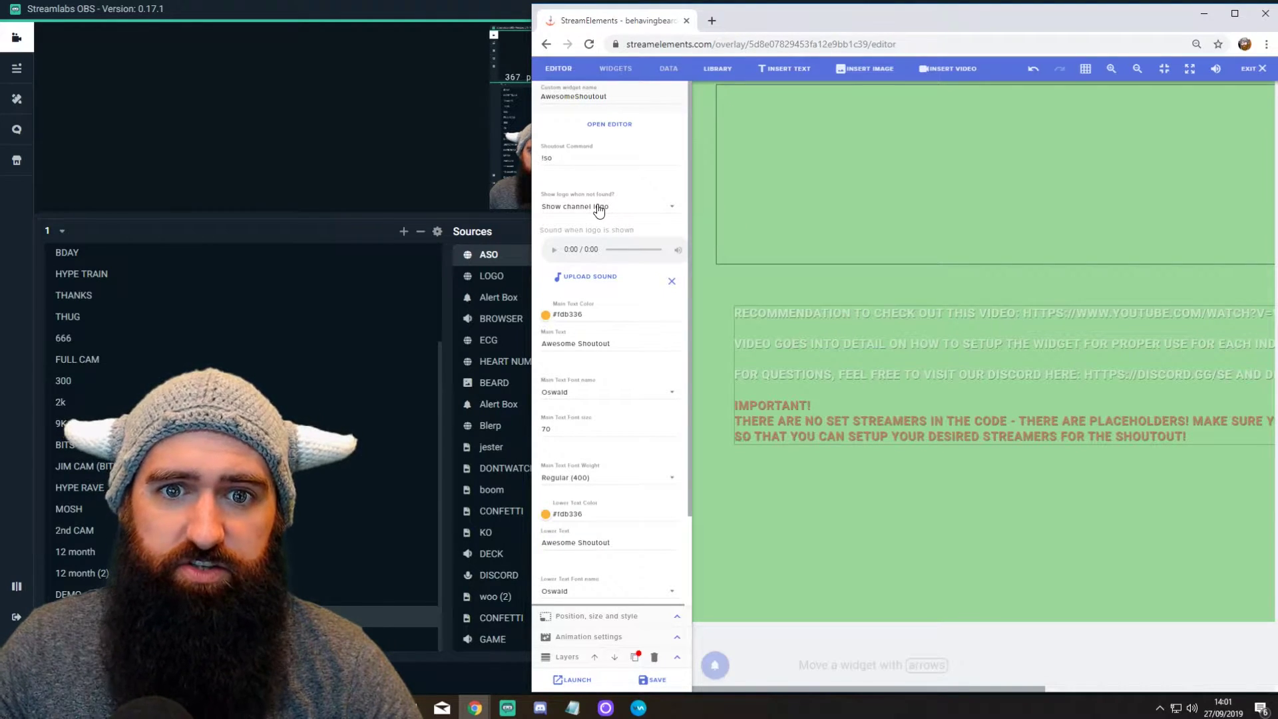
{"action": "left_click", "coordinate": [622, 212]}
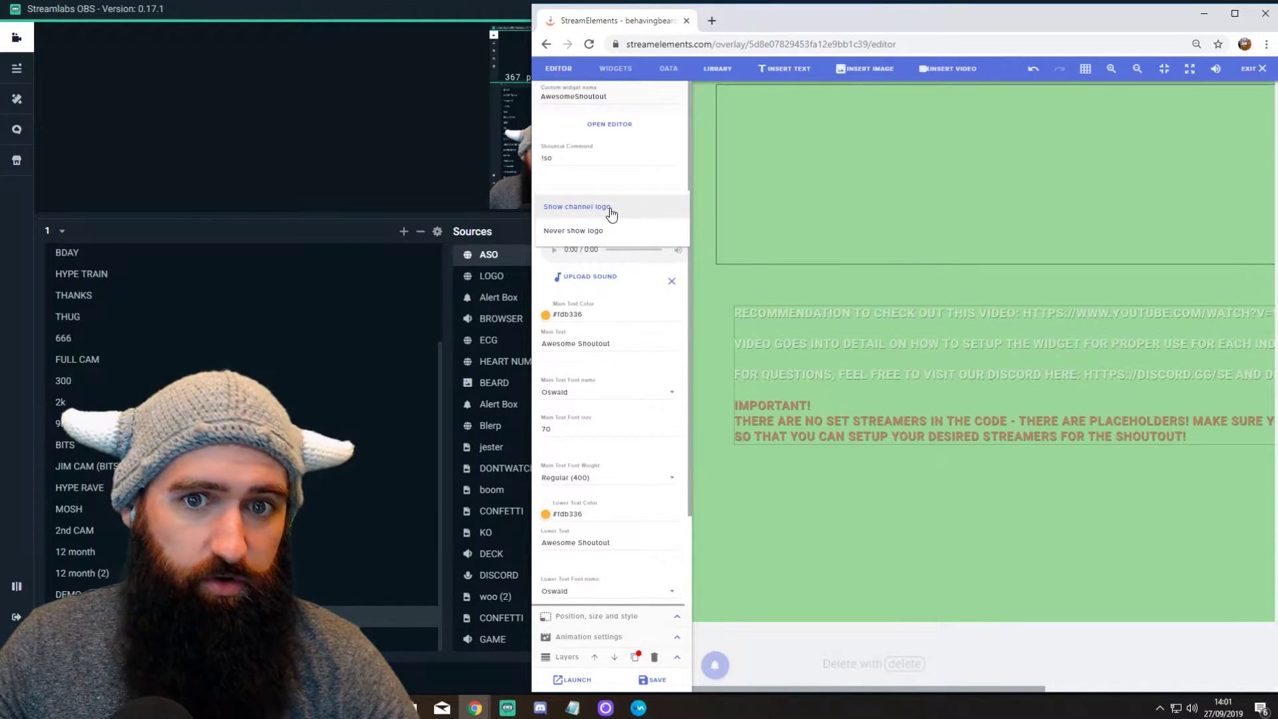
{"action": "left_click", "coordinate": [611, 211]}
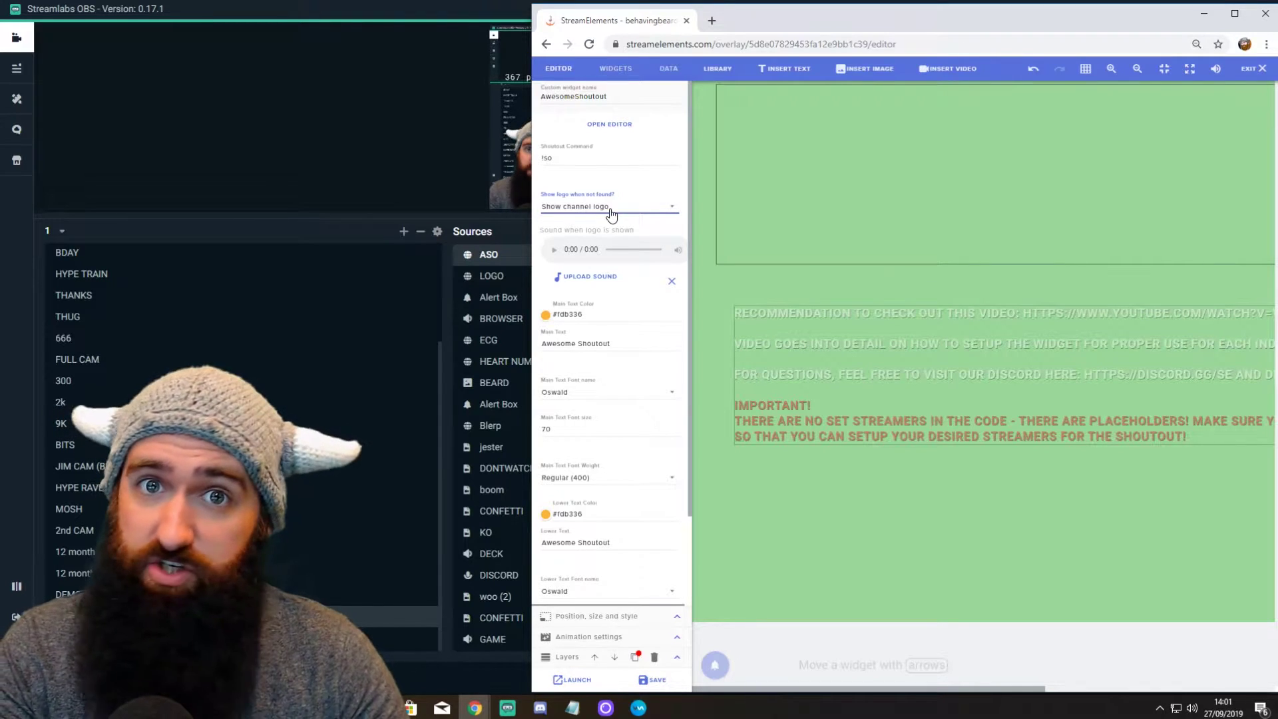
Step: Browse the Upload Sound library, then close it without choosing a sound
{"action": "left_click", "coordinate": [589, 278]}
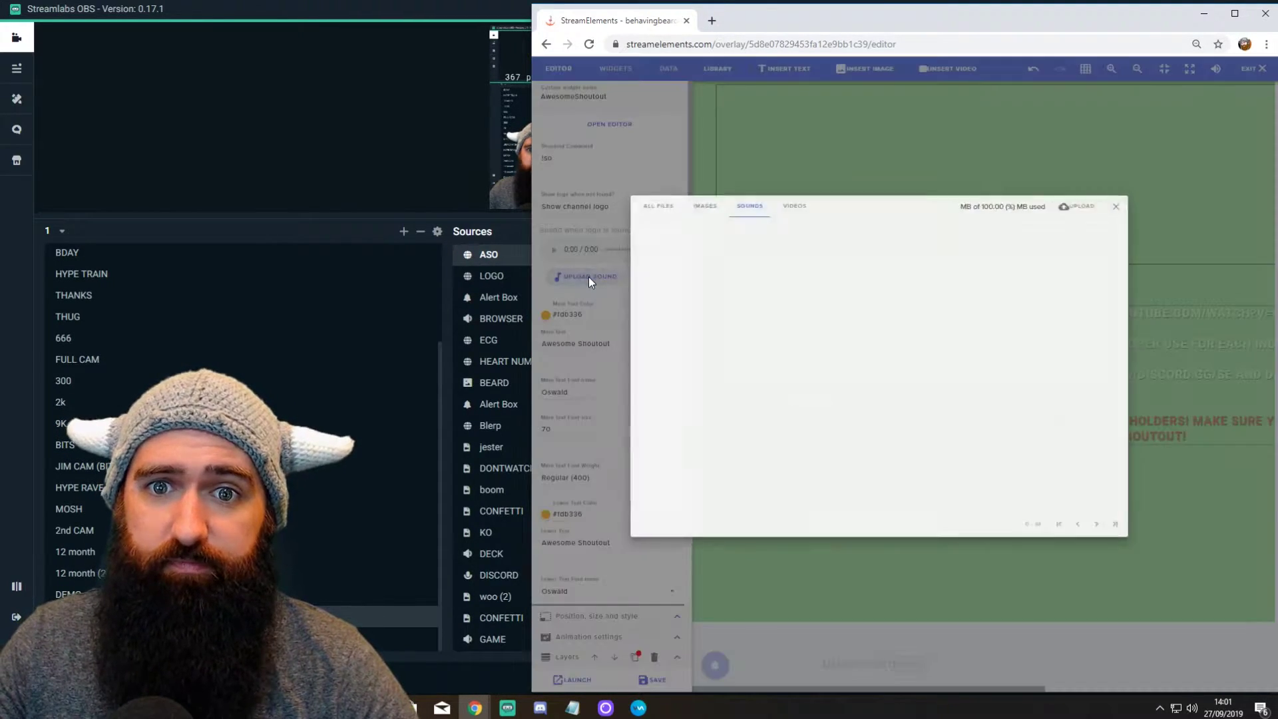
{"action": "mouse_move", "coordinate": [1163, 233]}
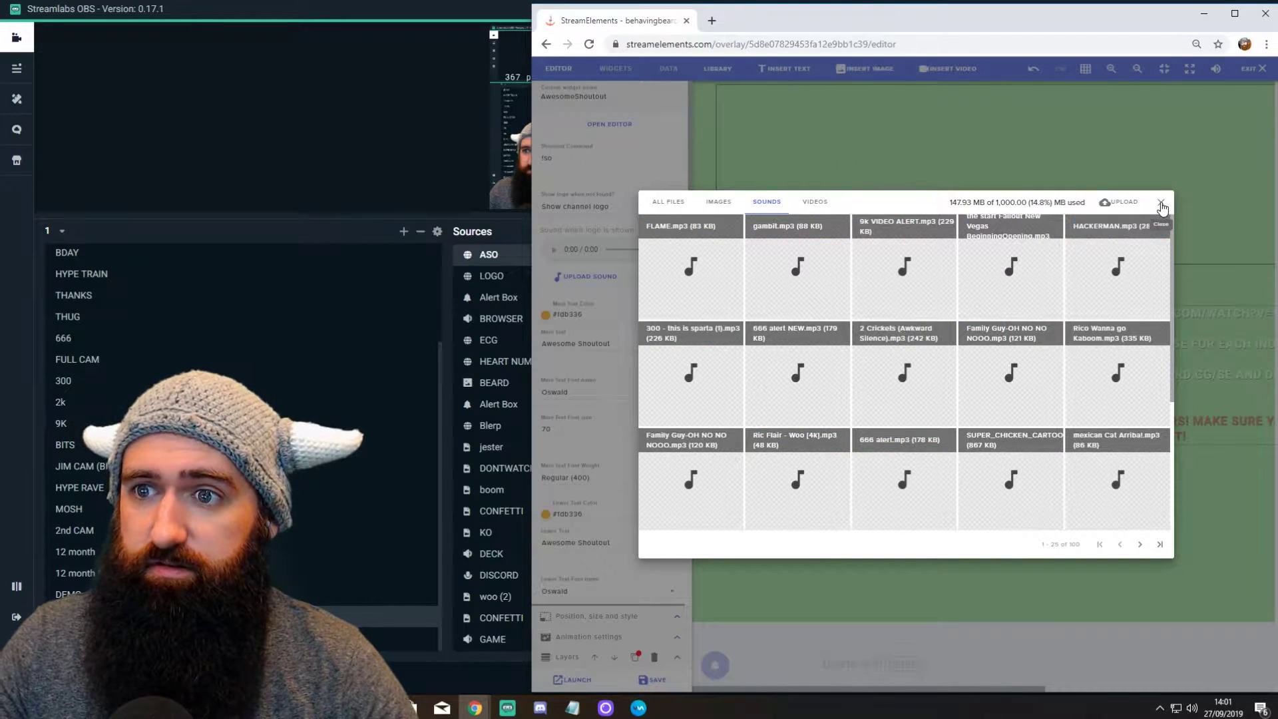
{"action": "left_click", "coordinate": [1091, 226]}
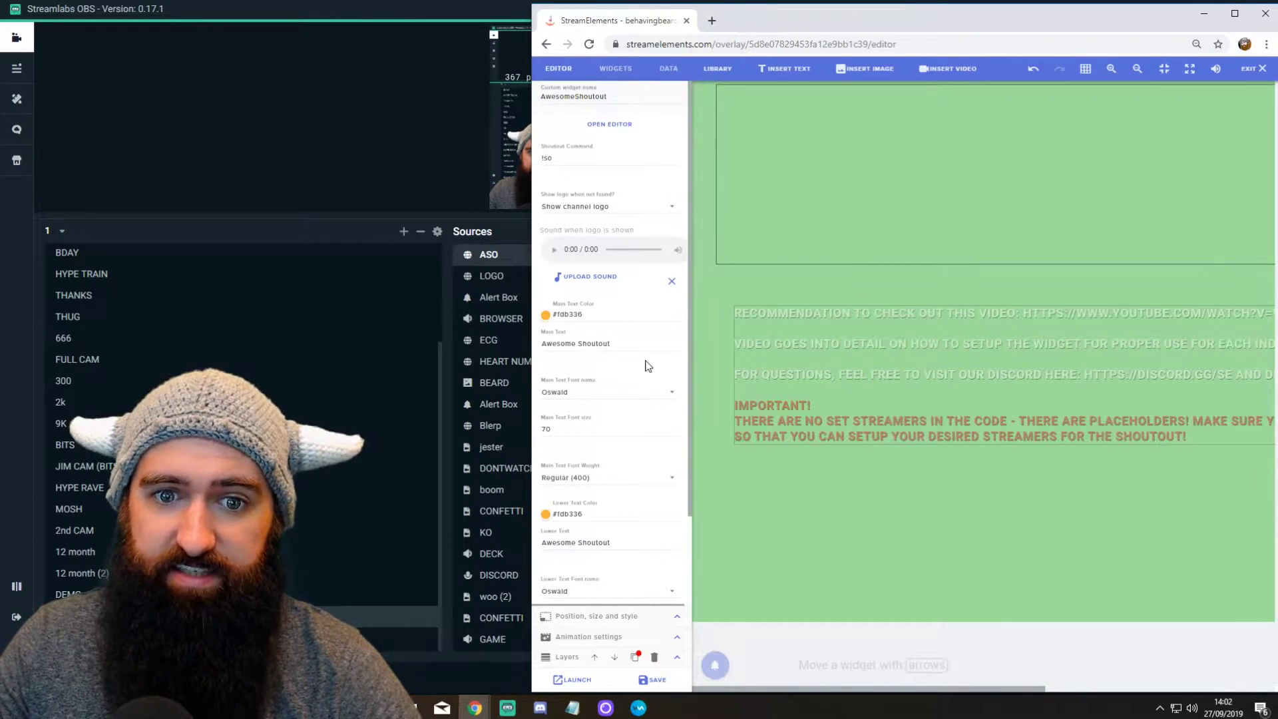
Step: Replace Main Text with 'ITS A SHOUTOUT' and Lower Text with 'STILL A SHOUTOUT'
{"action": "left_click_drag", "start_coordinate": [638, 346], "coordinate": [528, 330]}
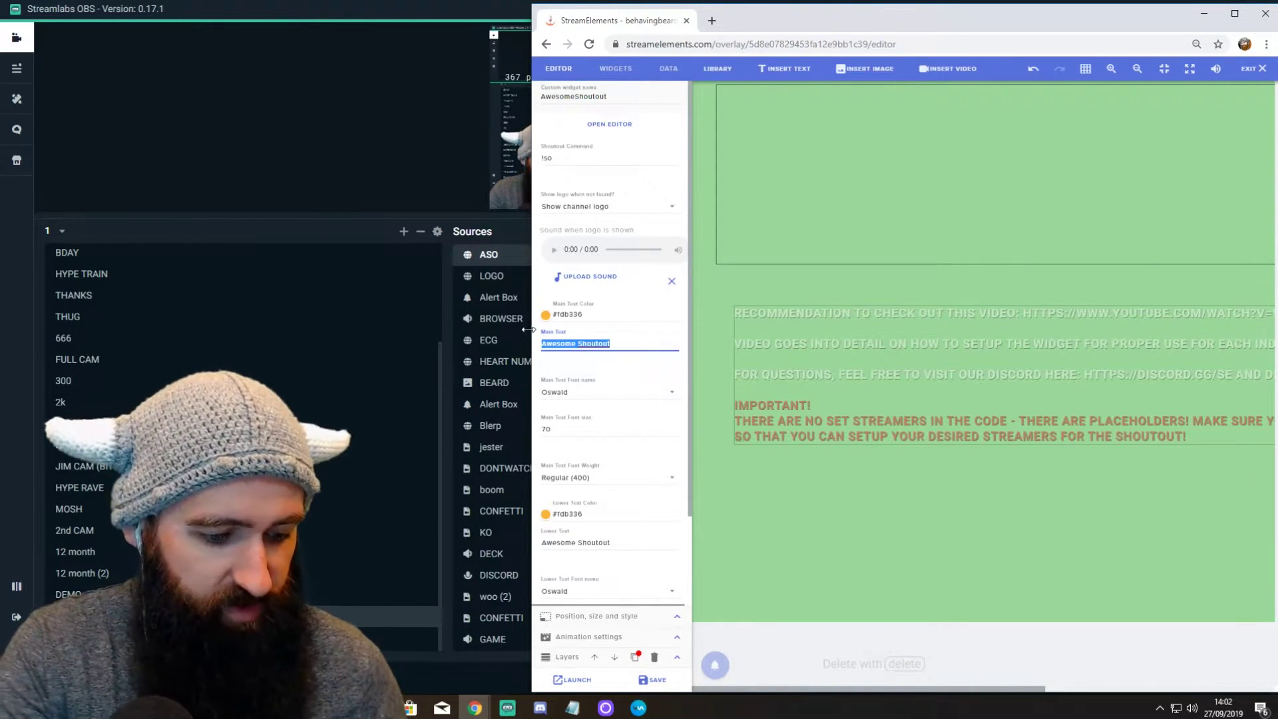
{"action": "type", "text": "ITSA"}
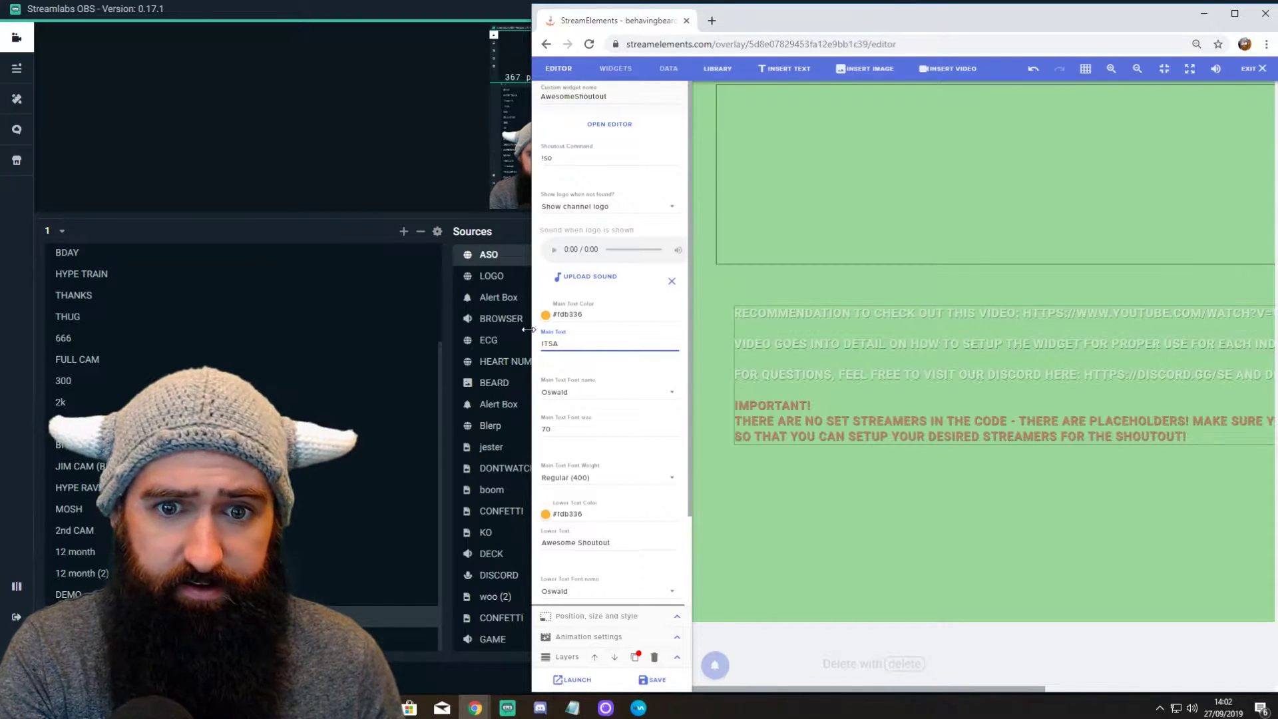
{"action": "key", "text": "BackSpace"}
{"action": "key", "text": "BackSpace"}
{"action": "type", "text": "A SHOUT"}
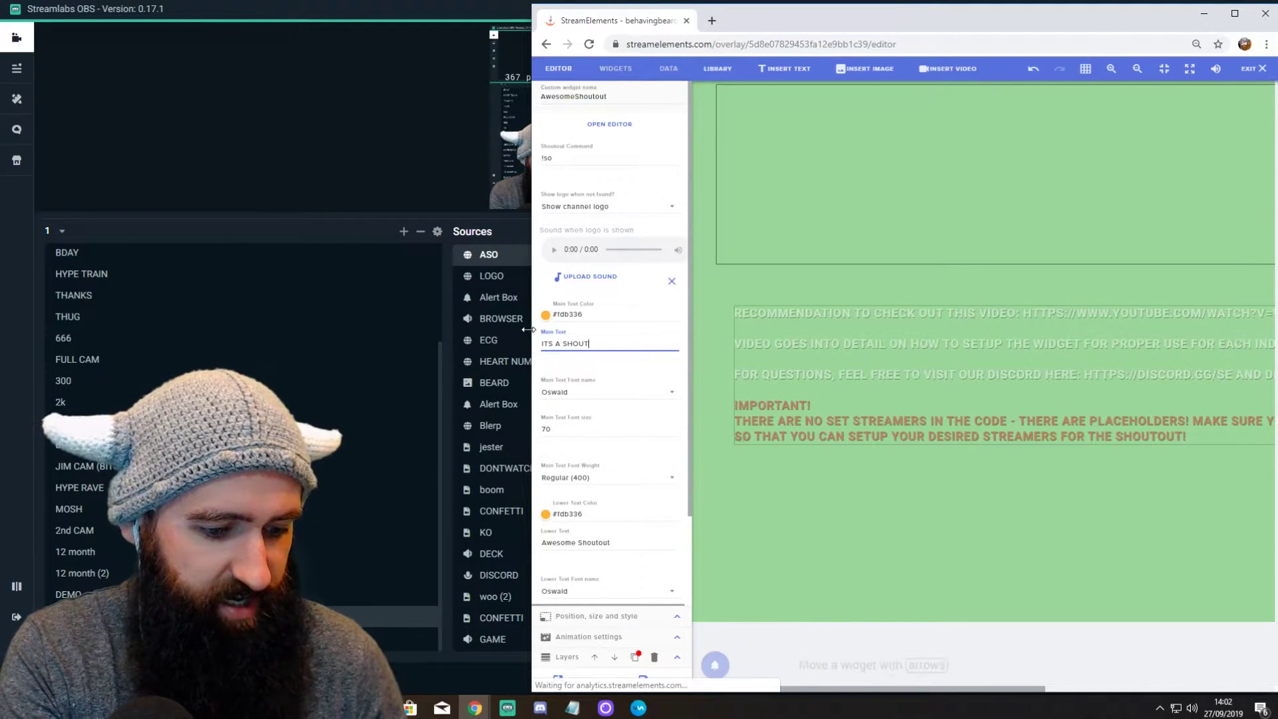
{"action": "type", "text": "OUT"}
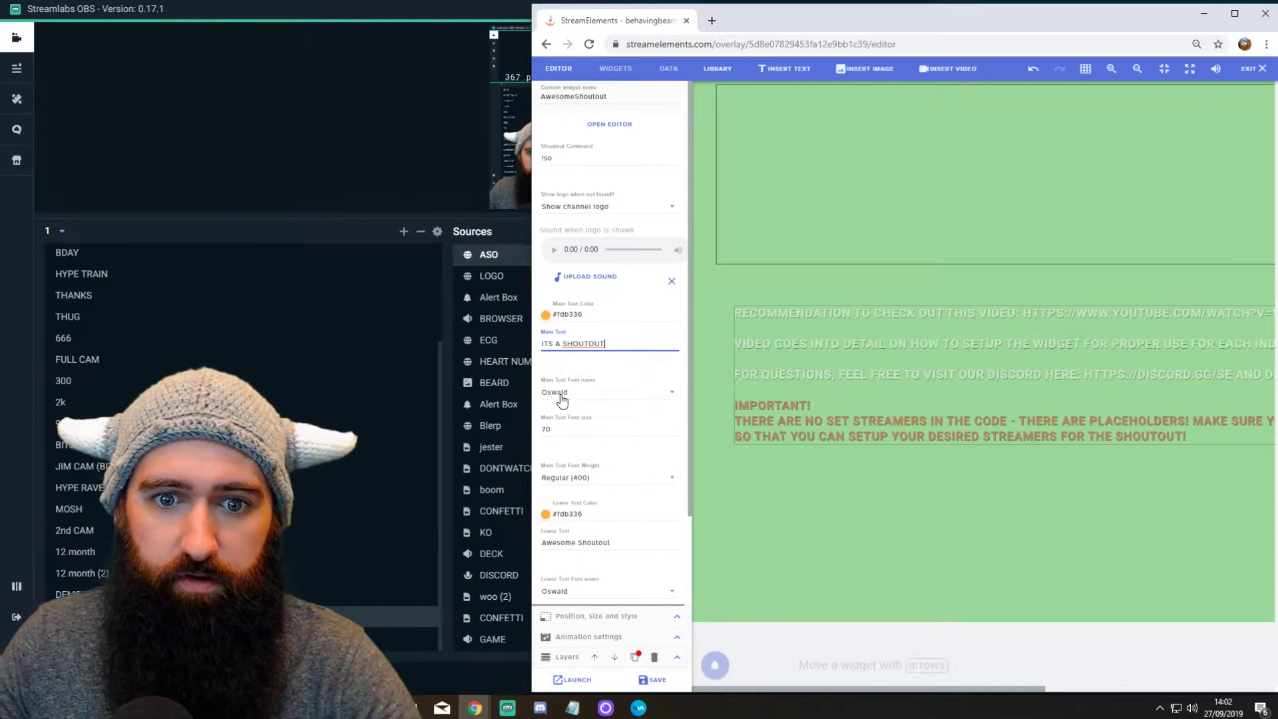
{"action": "scroll", "coordinate": [613, 512], "scroll_direction": "down", "scroll_amount": 1}
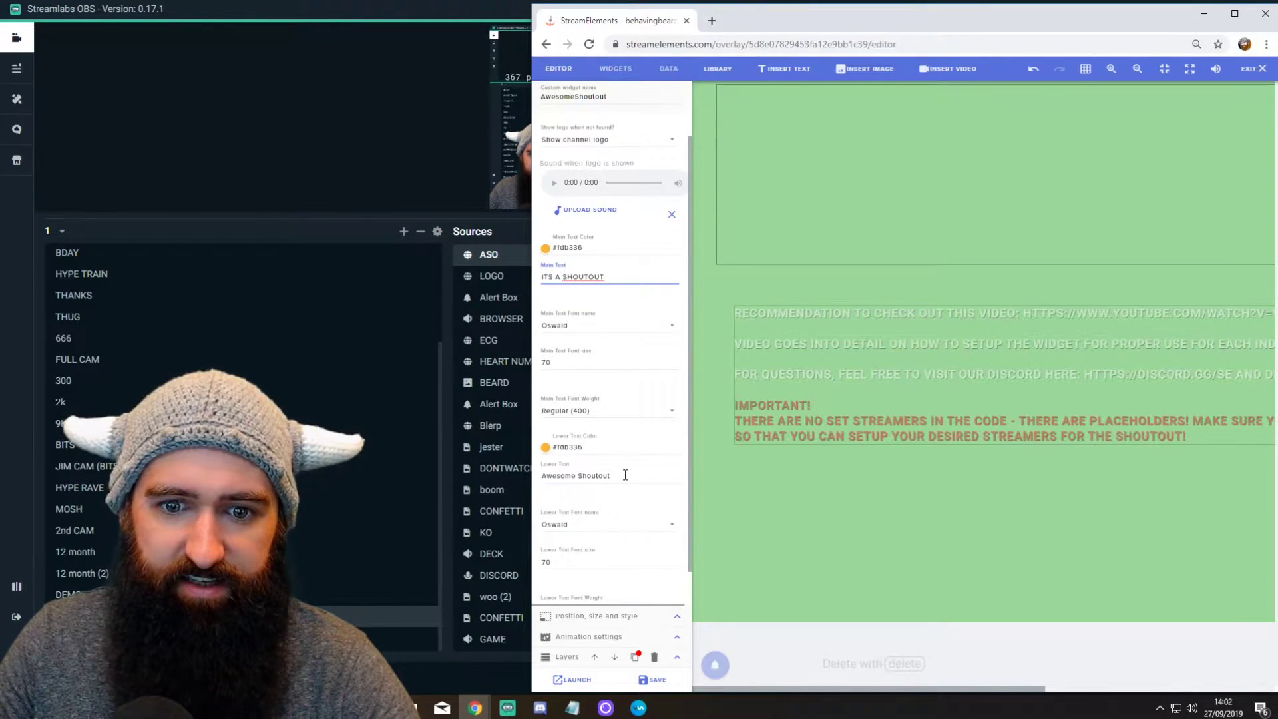
{"action": "triple_click", "coordinate": [625, 475]}
{"action": "type", "text": "ST"}
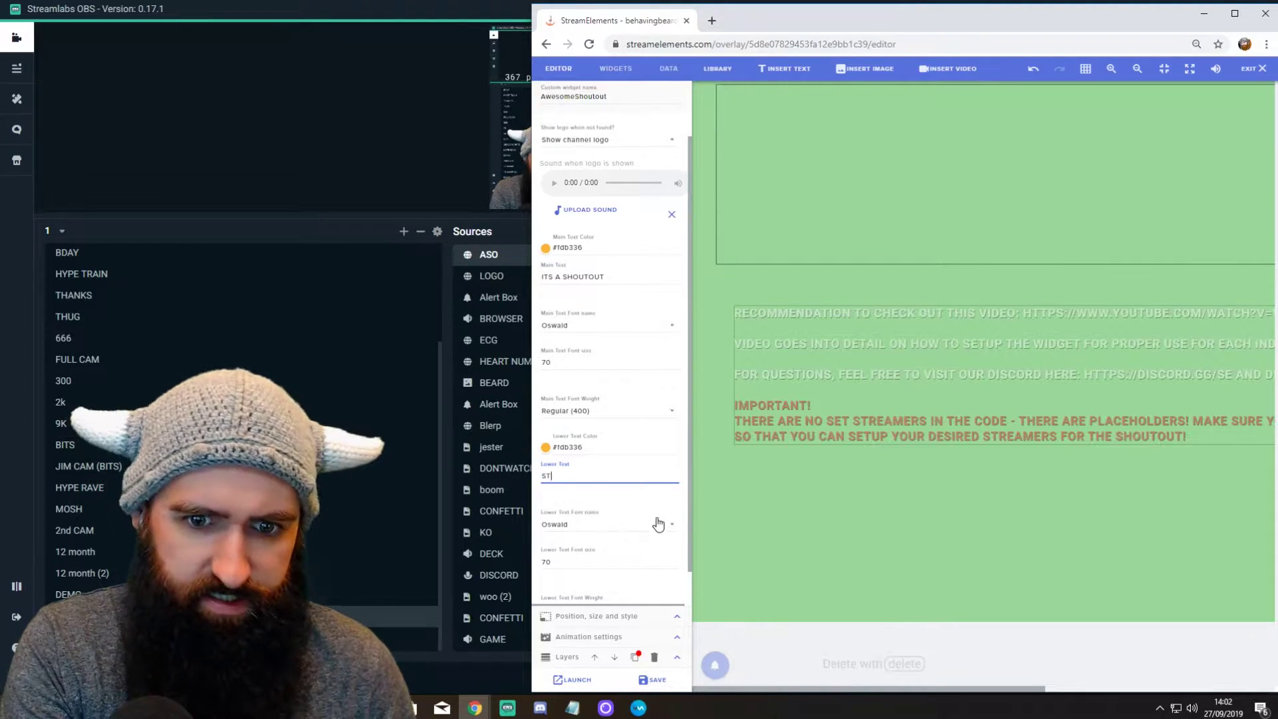
{"action": "type", "text": "ILL A SHOUTOUT"}
{"action": "scroll", "coordinate": [633, 547], "scroll_direction": "down", "scroll_amount": 1}
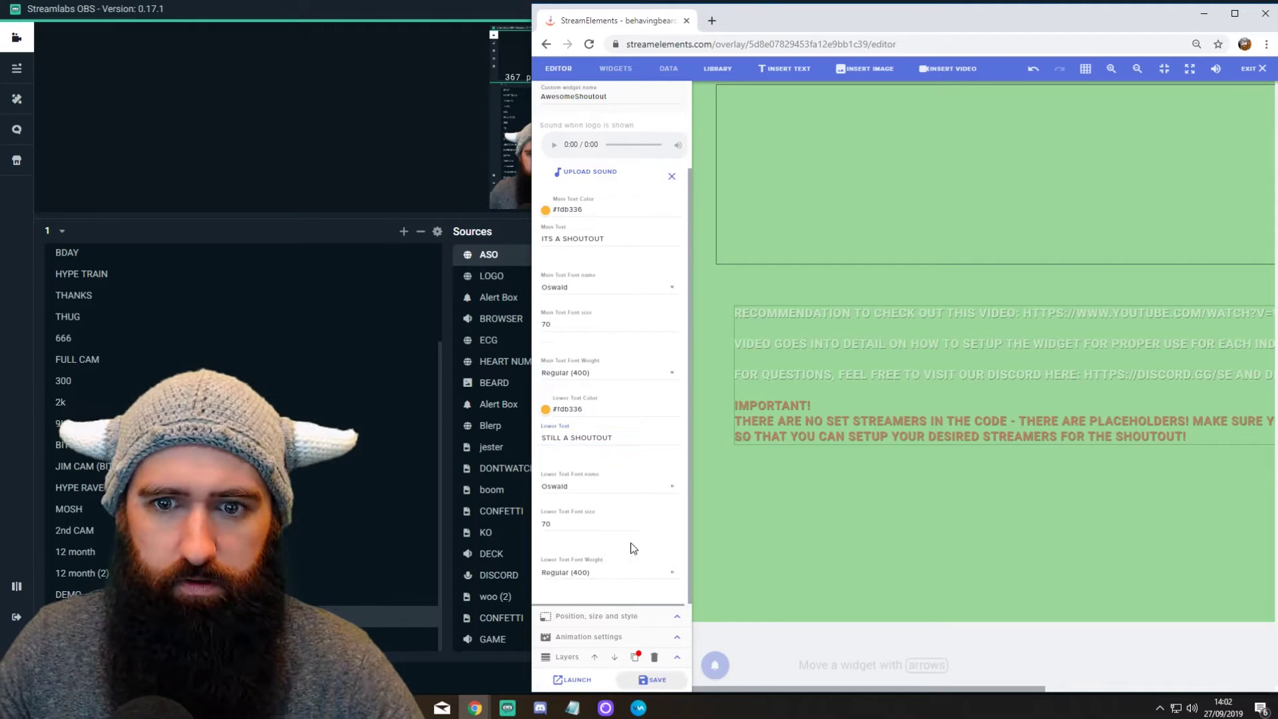
{"action": "scroll", "coordinate": [633, 548], "scroll_direction": "up", "scroll_amount": 3}
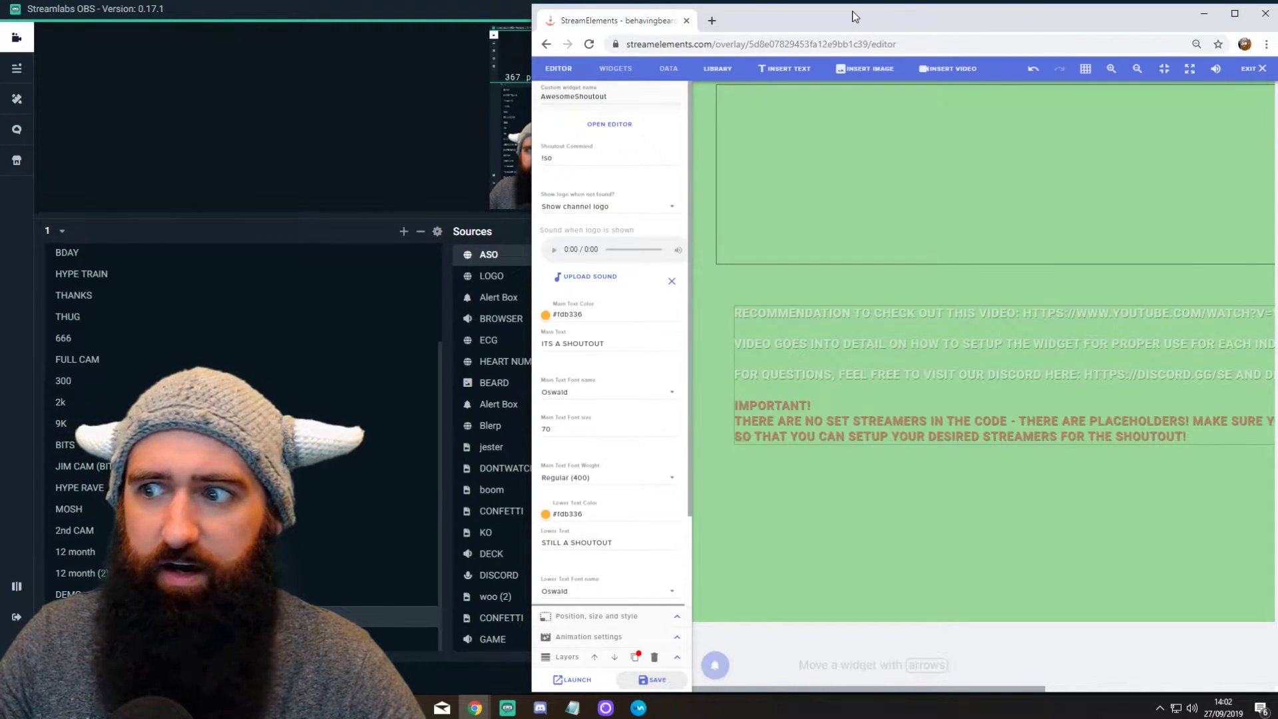
{"action": "left_click", "coordinate": [475, 707]}
{"action": "left_click", "coordinate": [696, 642]}
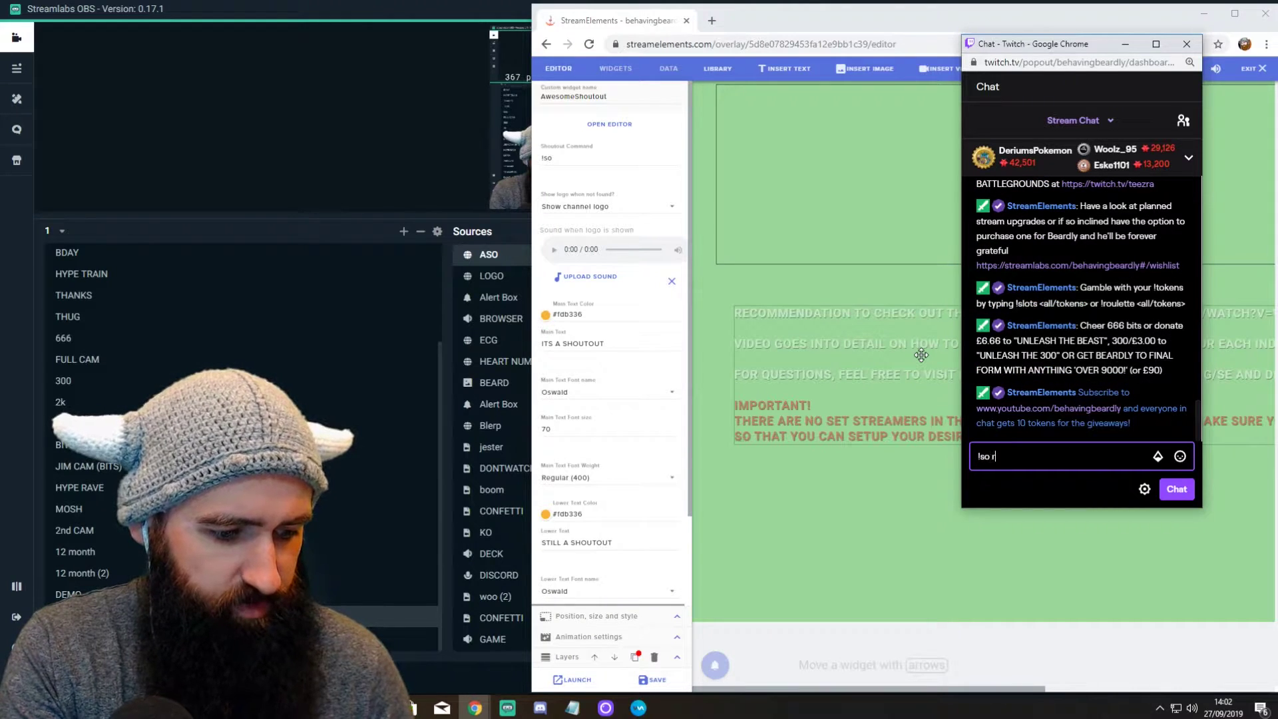
{"action": "type", "text": "!so renen"}
{"action": "key", "text": "BackSpace"}
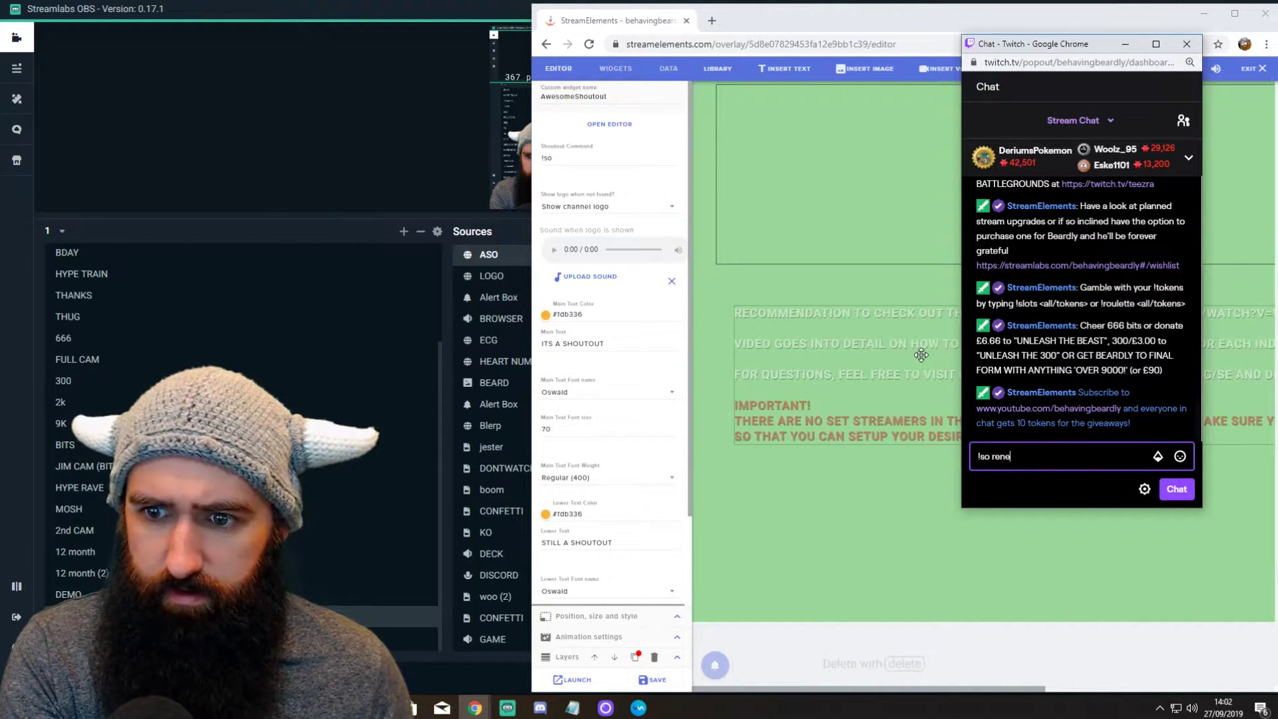
{"action": "type", "text": "chiq"}
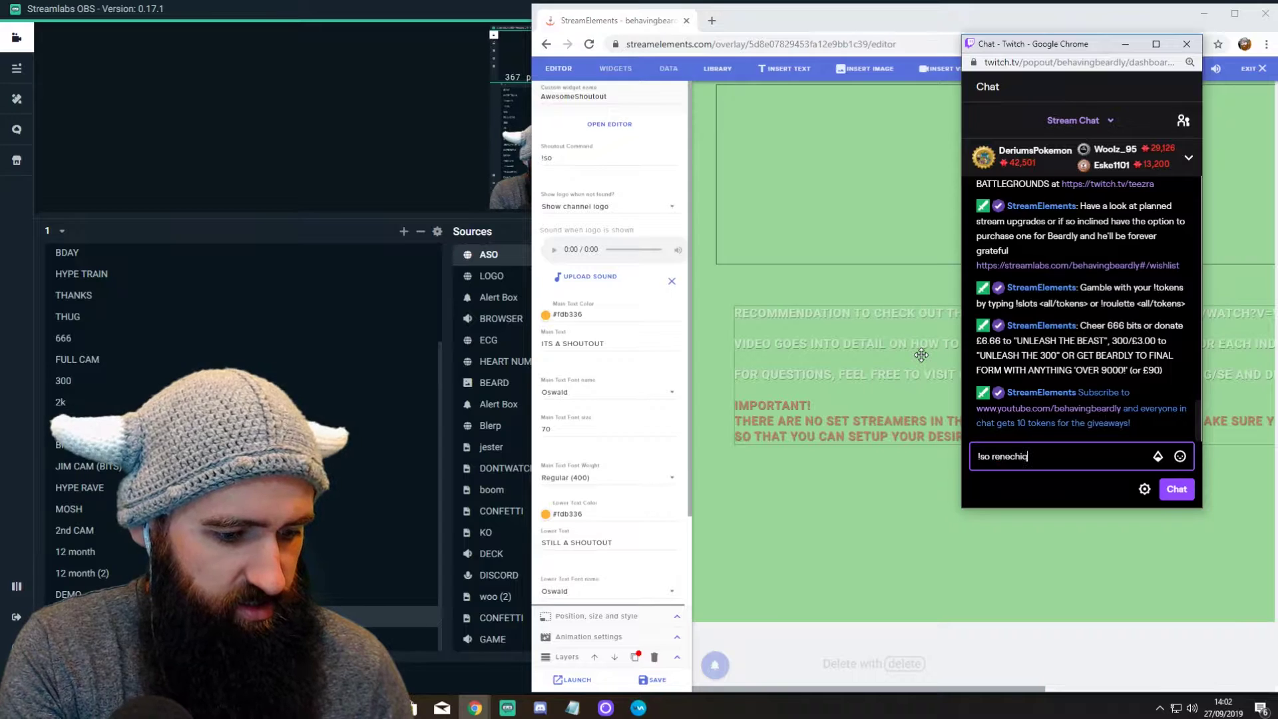
{"action": "type", "text": "uete"}
{"action": "key", "text": "Return"}
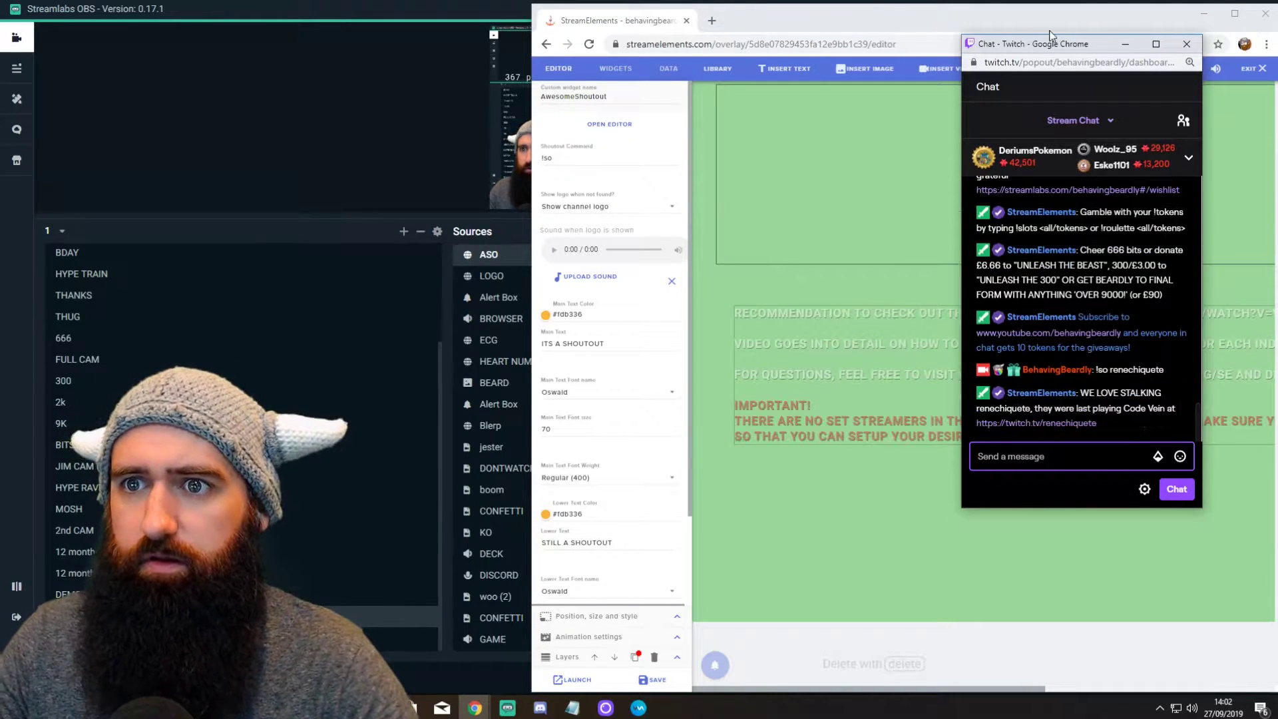
{"action": "left_click_drag", "start_coordinate": [1065, 44], "coordinate": [992, 348]}
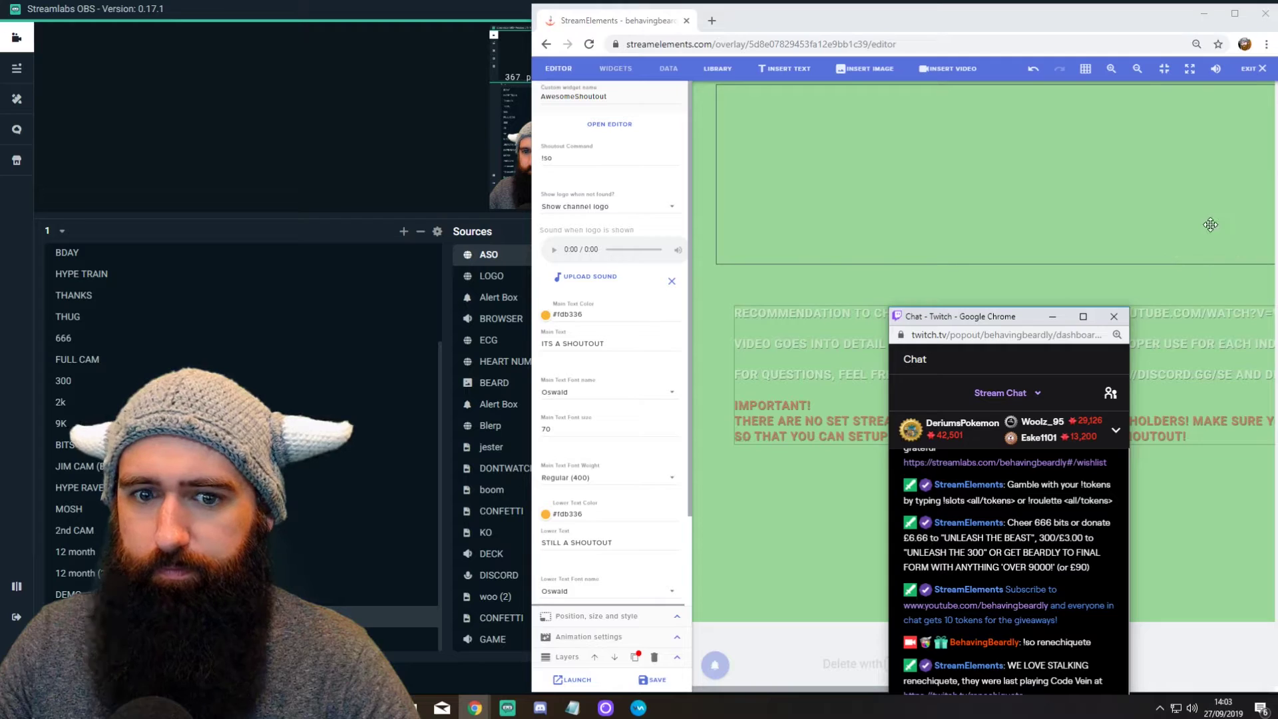
Step: Replace the AwesomeShoutout Lower Text 'STILL A SHOUTOUT' with 'twitch.tv/' and save the overlay
{"action": "left_click", "coordinate": [637, 543]}
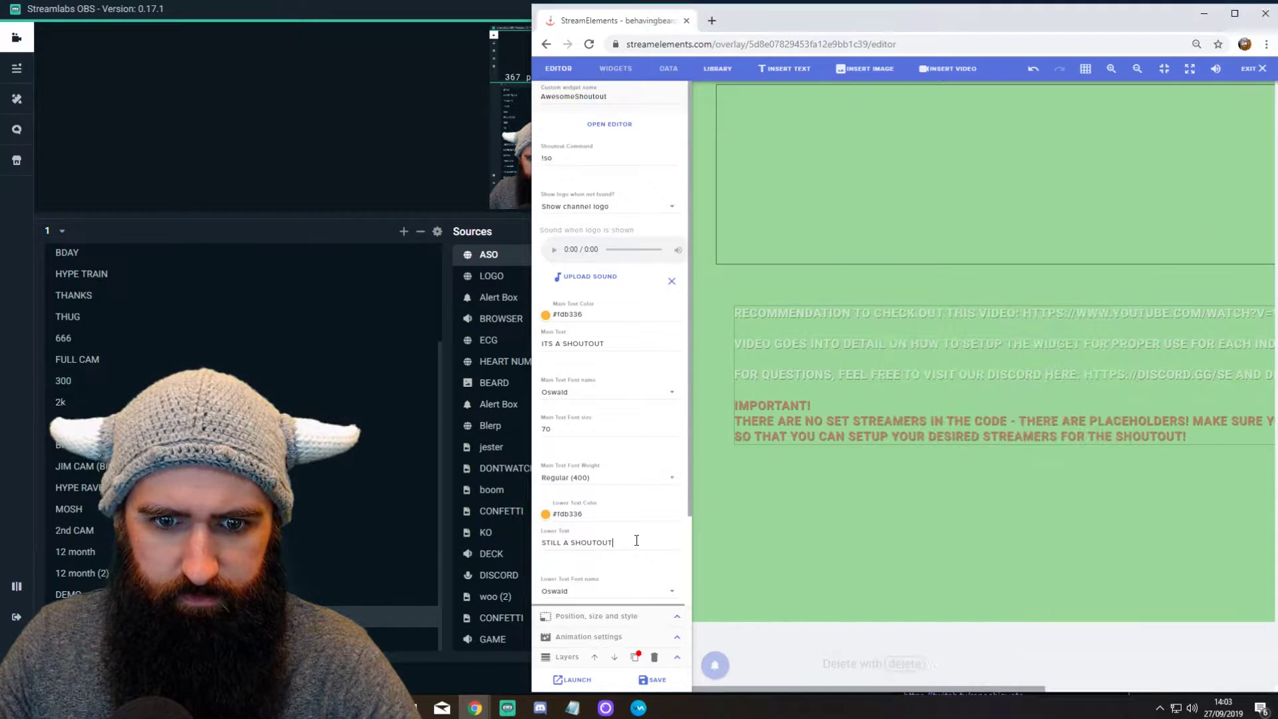
{"action": "left_click_drag", "start_coordinate": [636, 542], "coordinate": [539, 542]}
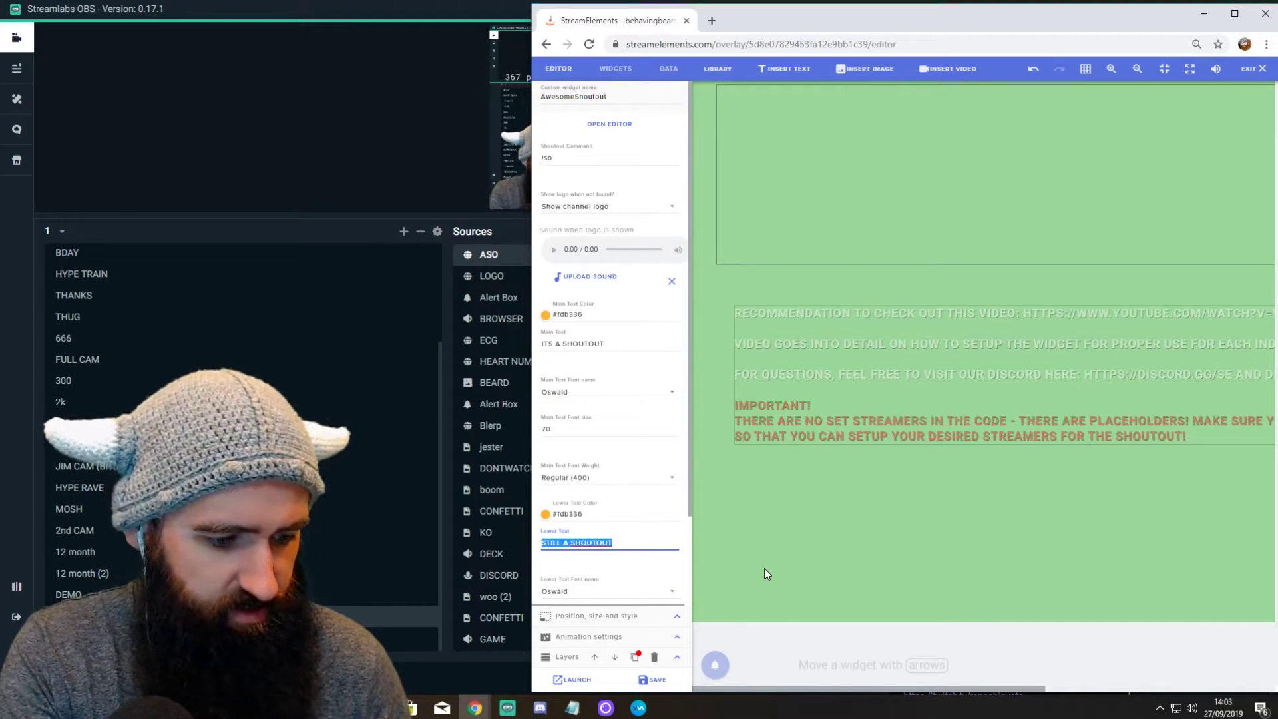
{"action": "type", "text": "twitch "}
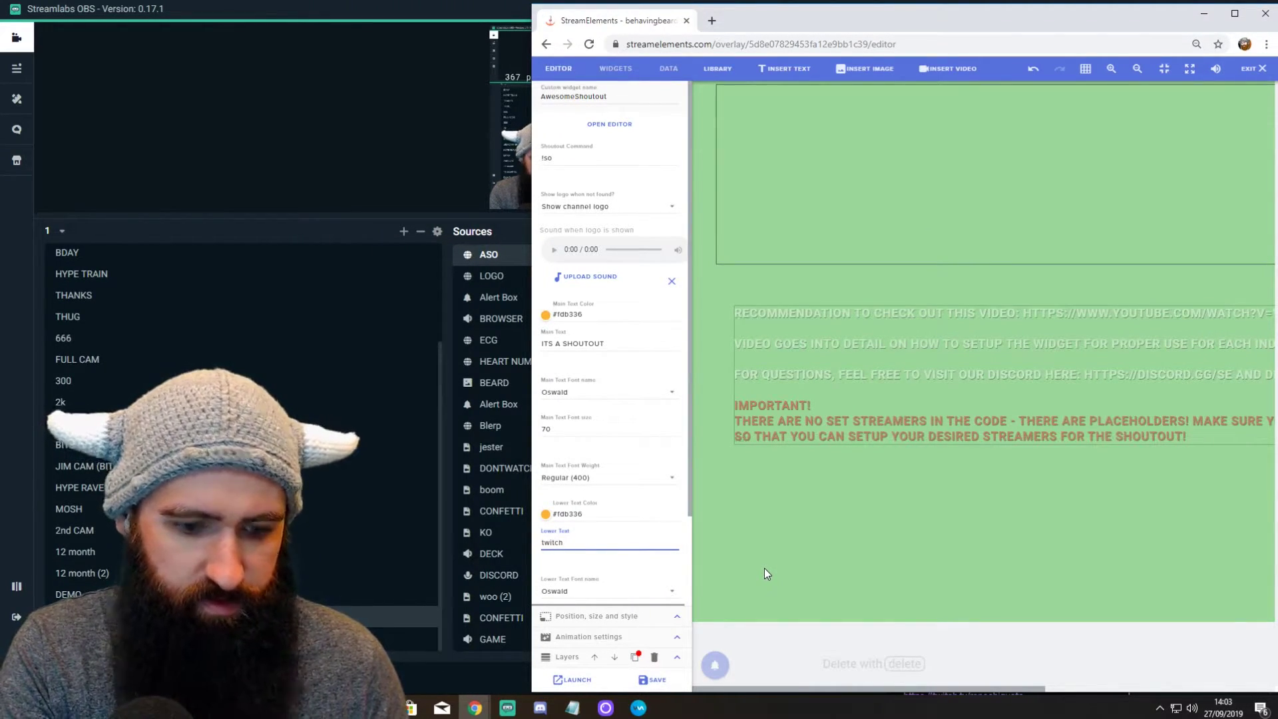
{"action": "type", "text": ".tv"}
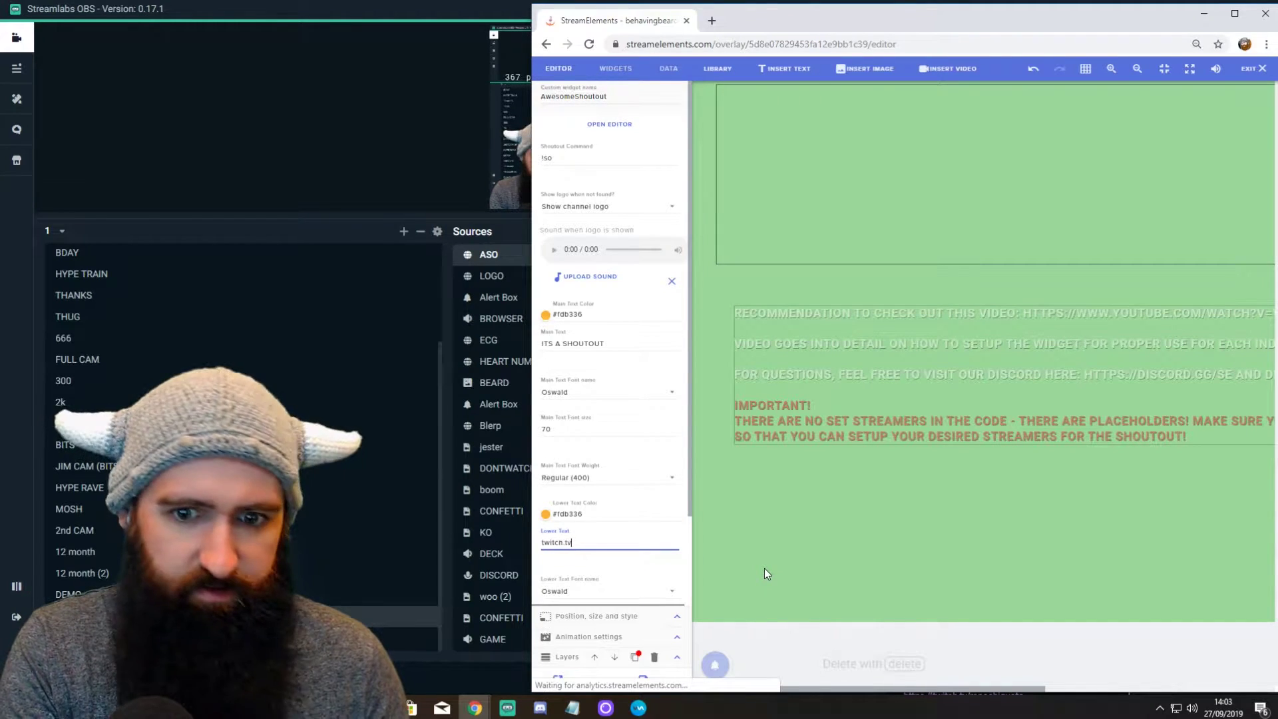
{"action": "type", "text": "/"}
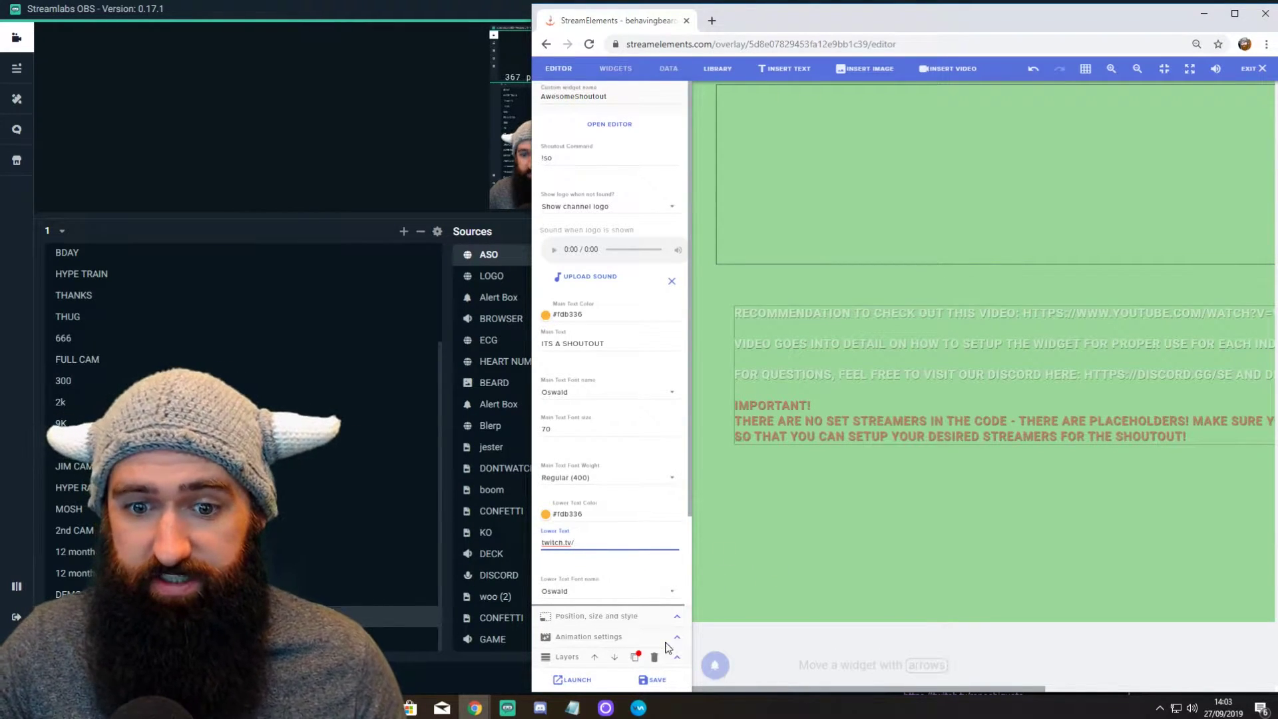
{"action": "left_click", "coordinate": [652, 679]}
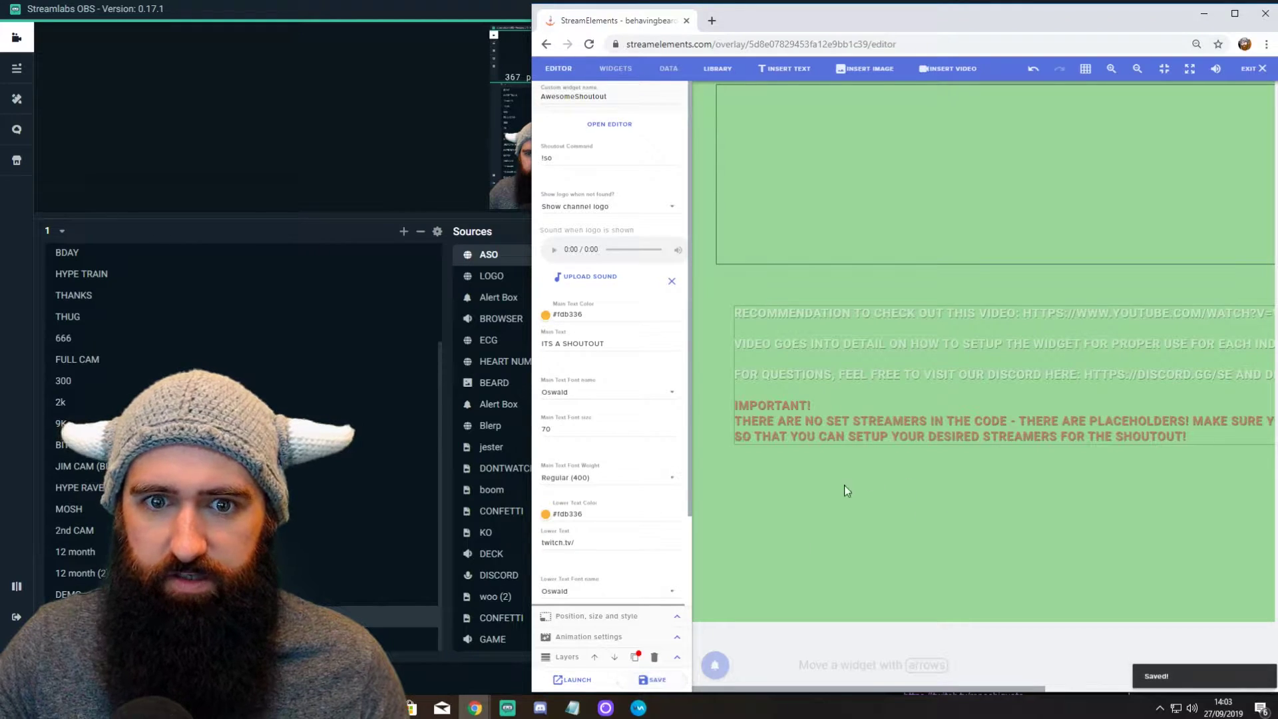
Step: Copy the earlier '!so' command, paste and send it in Twitch chat, then return to the overlay editor
{"action": "mouse_move", "coordinate": [474, 708]}
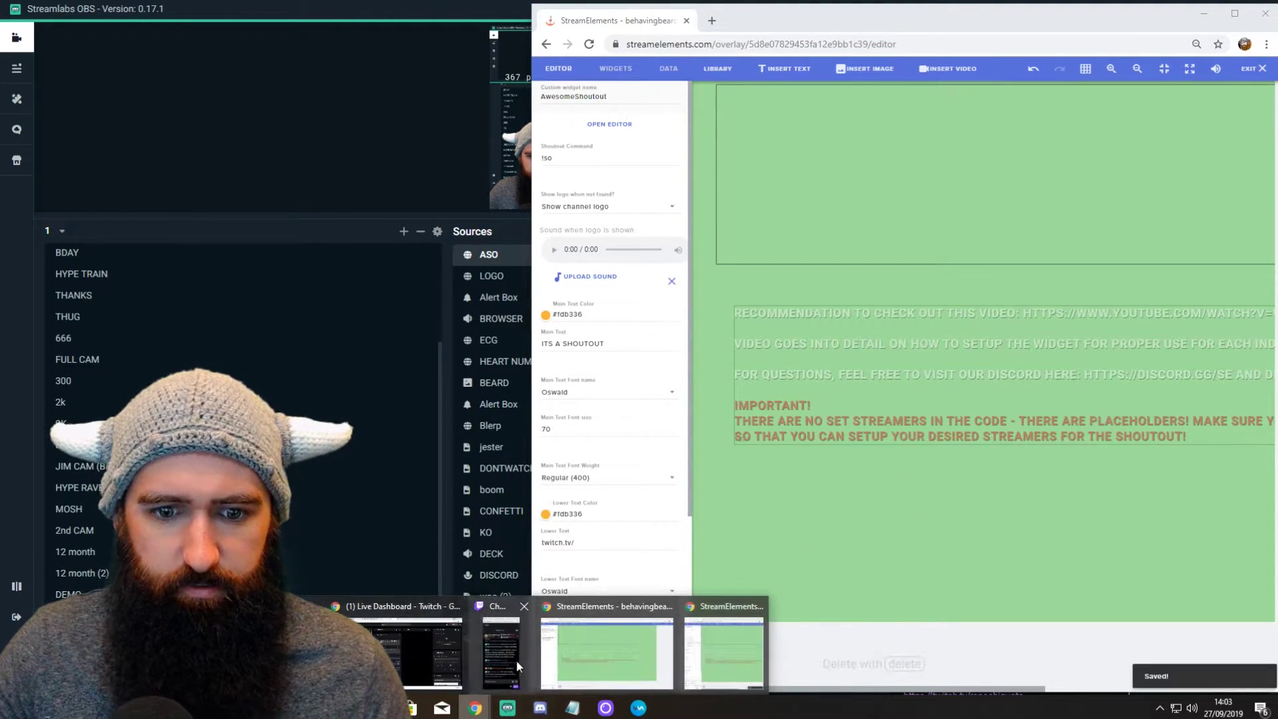
{"action": "left_click", "coordinate": [402, 652]}
{"action": "left_click_drag", "start_coordinate": [1028, 317], "coordinate": [962, 118]}
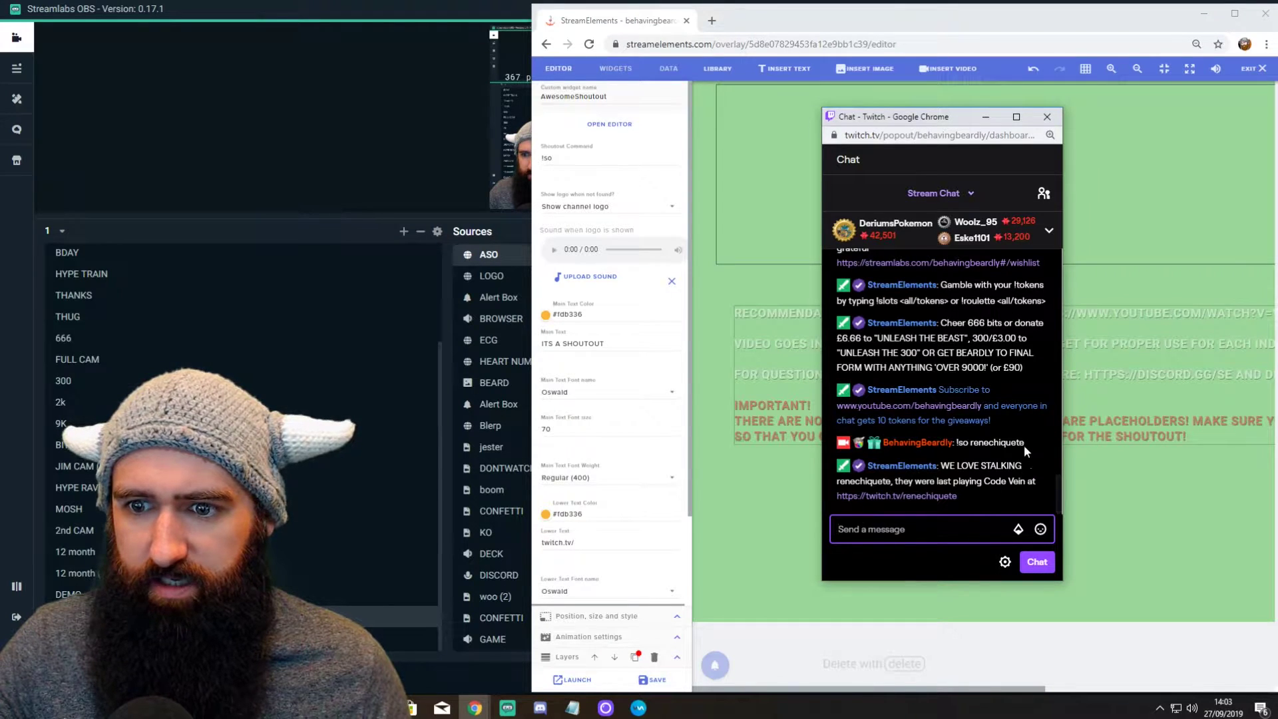
{"action": "left_click_drag", "start_coordinate": [1024, 442], "coordinate": [955, 443]}
{"action": "key", "text": "ctrl+c"}
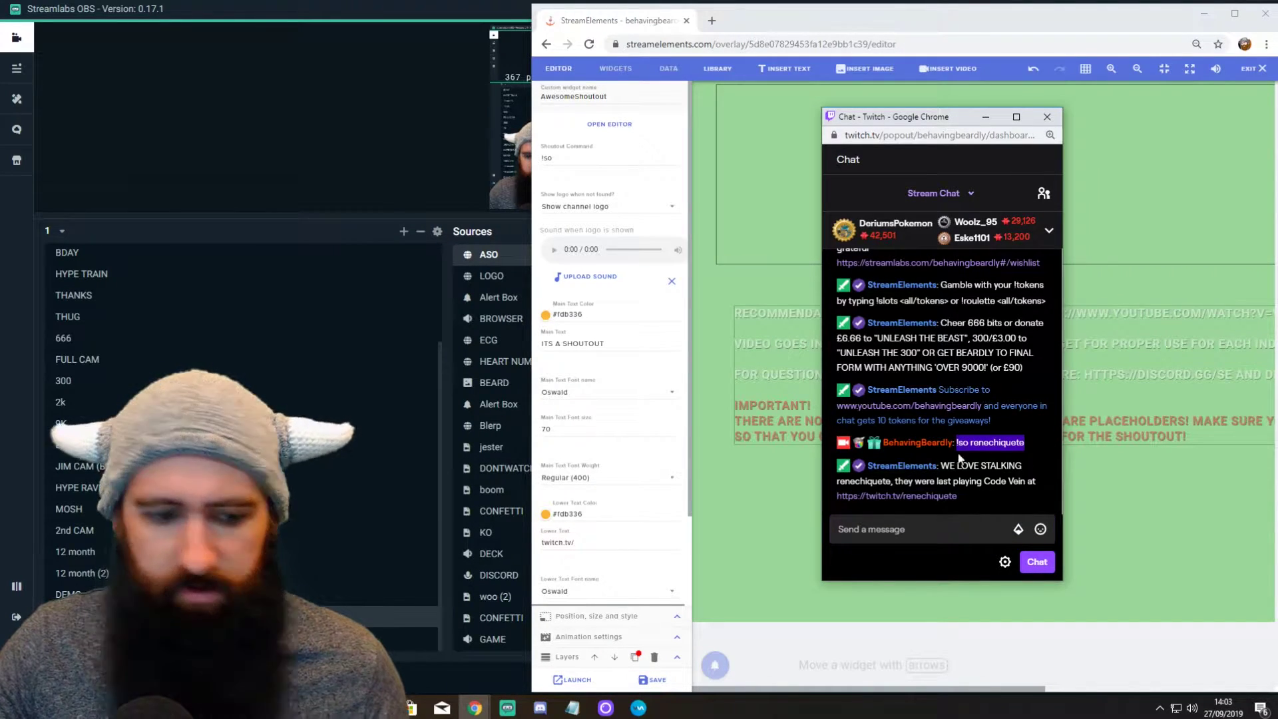
{"action": "left_click", "coordinate": [892, 532]}
{"action": "key", "text": "ctrl+v"}
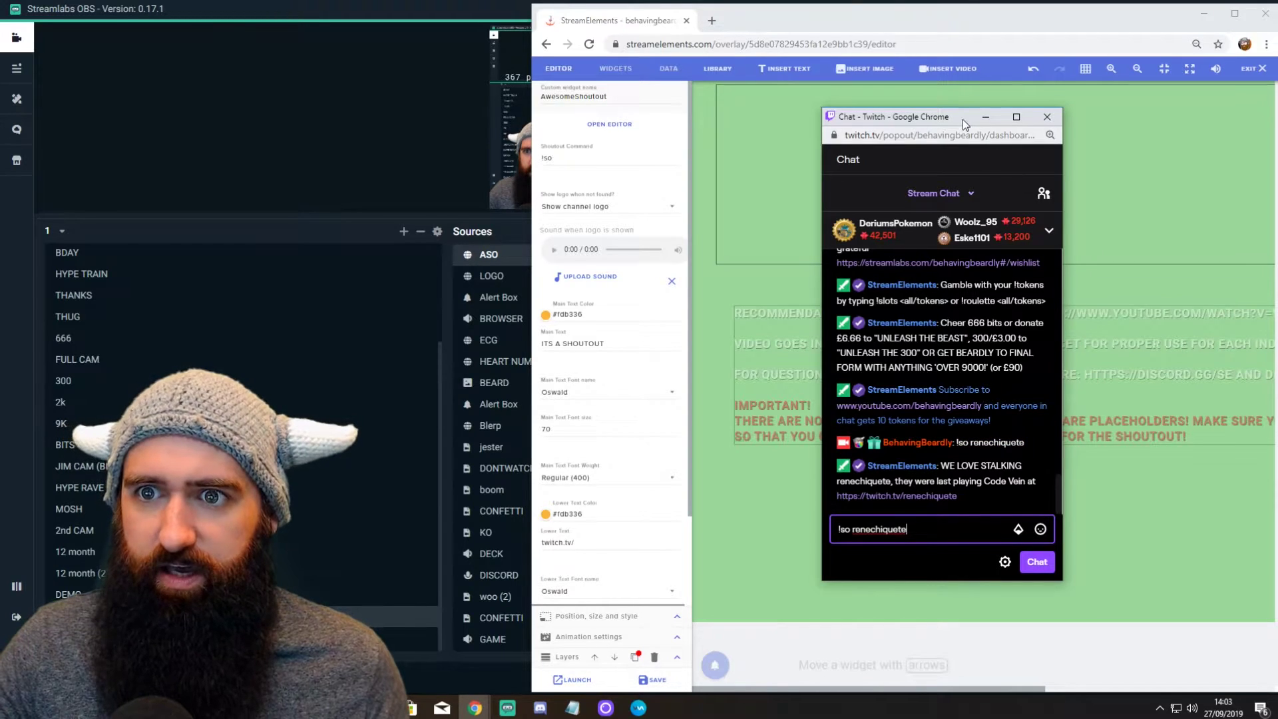
{"action": "key", "text": "Return"}
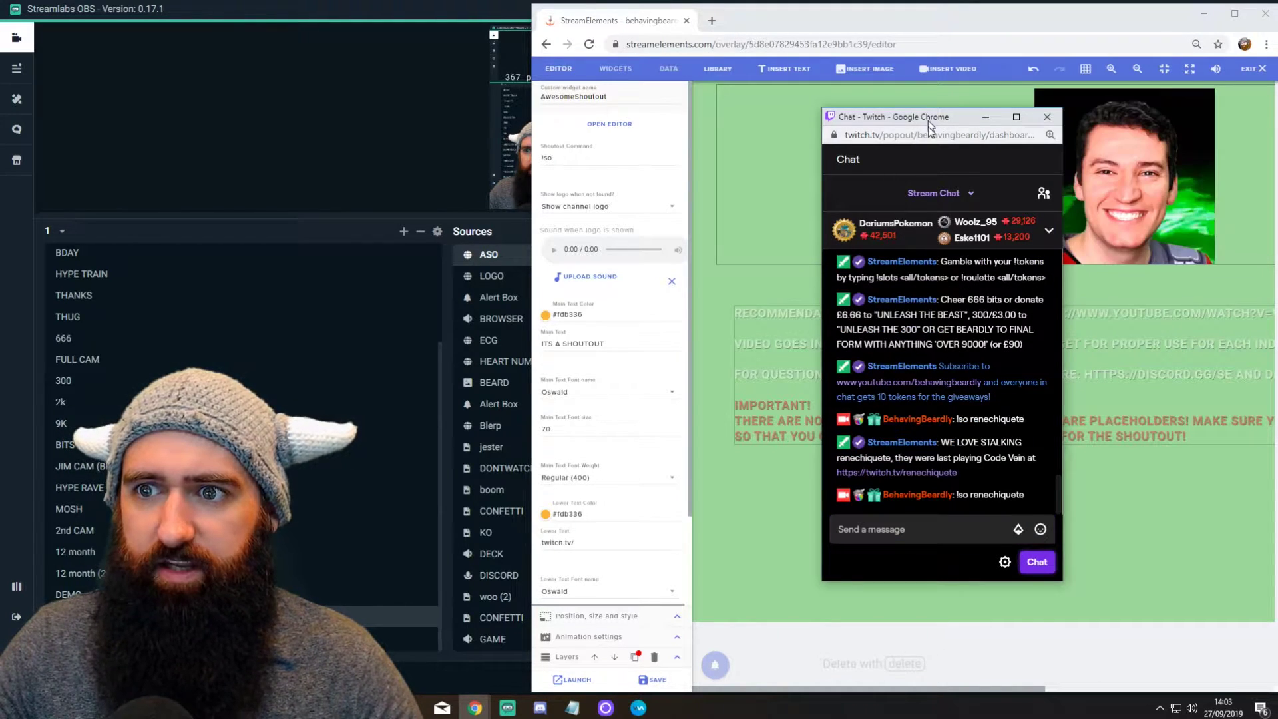
{"action": "left_click_drag", "start_coordinate": [928, 126], "coordinate": [907, 404]}
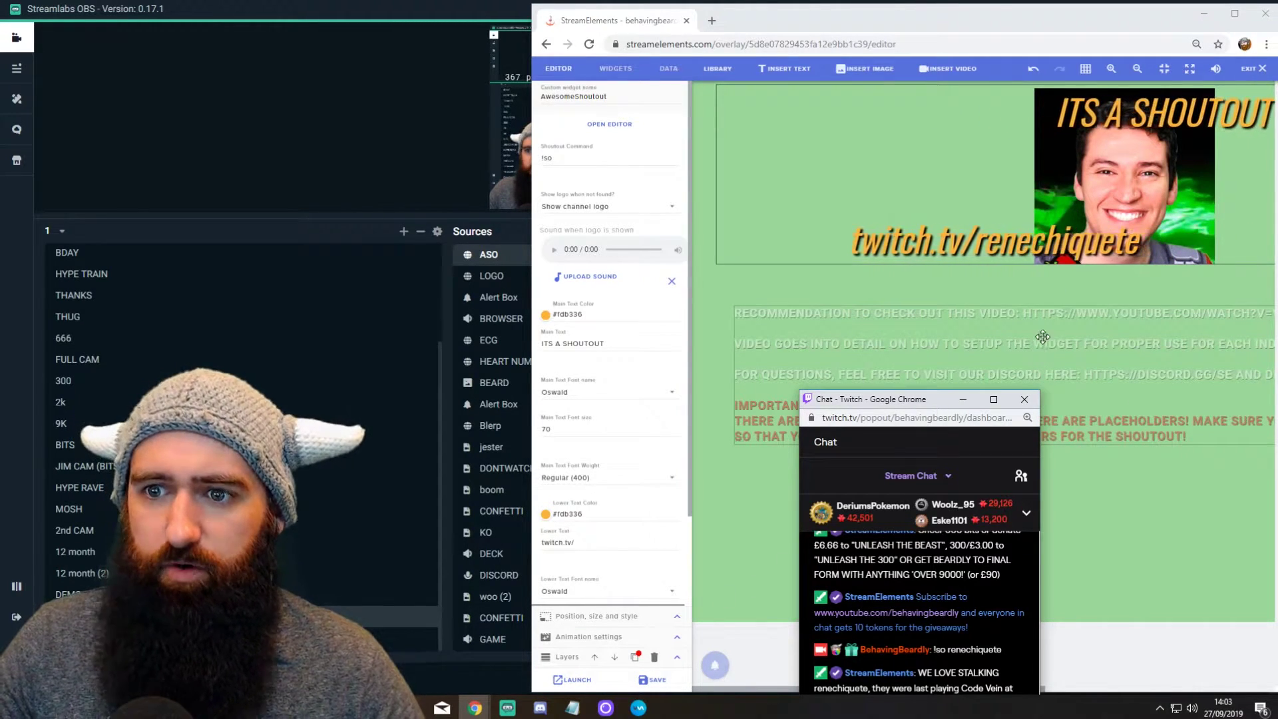
{"action": "left_click", "coordinate": [788, 20]}
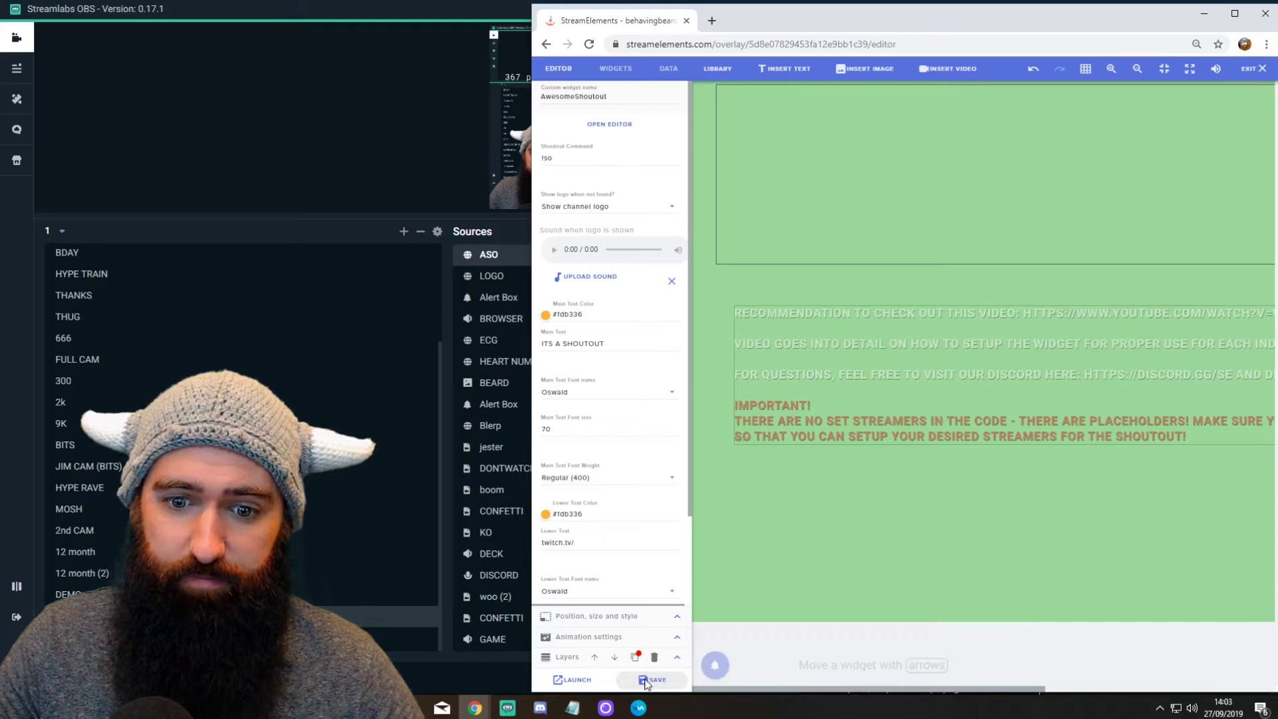
Step: Resend '!so renechiquete' from Twitch chat and stretch the ASO source to fill the OBS preview
{"action": "left_click", "coordinate": [343, 122]}
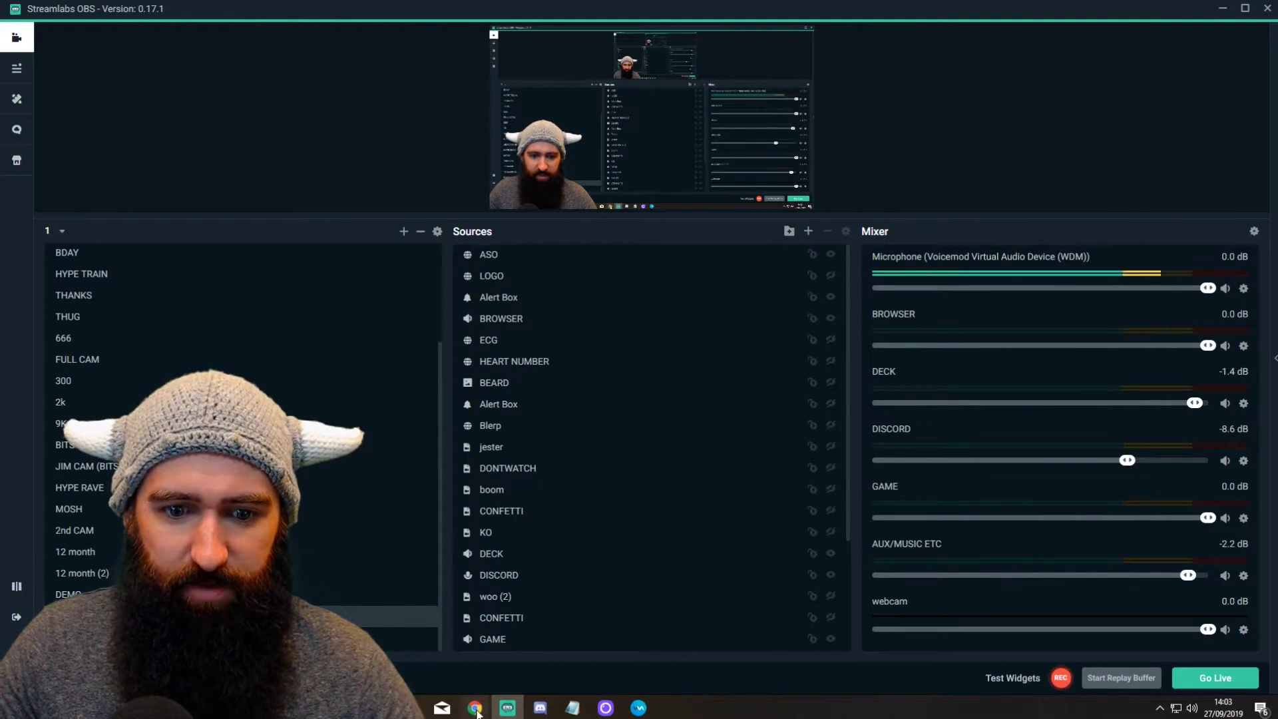
{"action": "mouse_move", "coordinate": [475, 707]}
{"action": "left_click", "coordinate": [486, 671]}
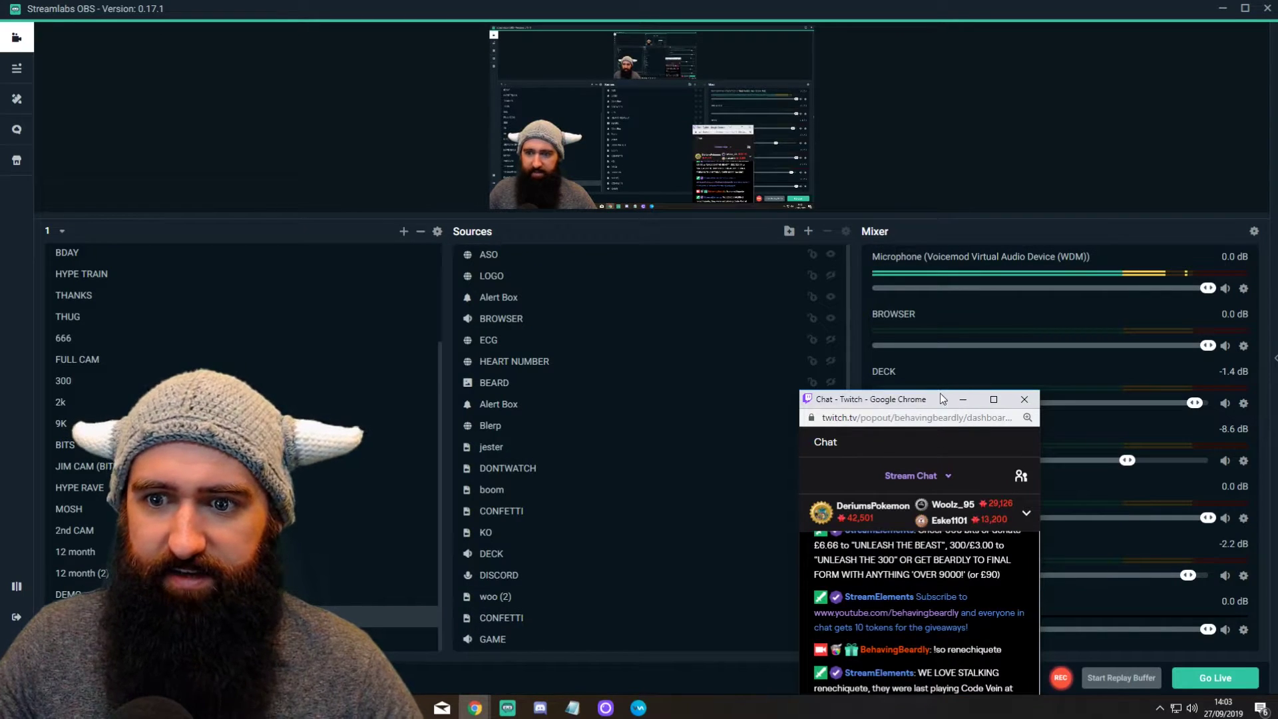
{"action": "left_click_drag", "start_coordinate": [937, 392], "coordinate": [1048, 60]}
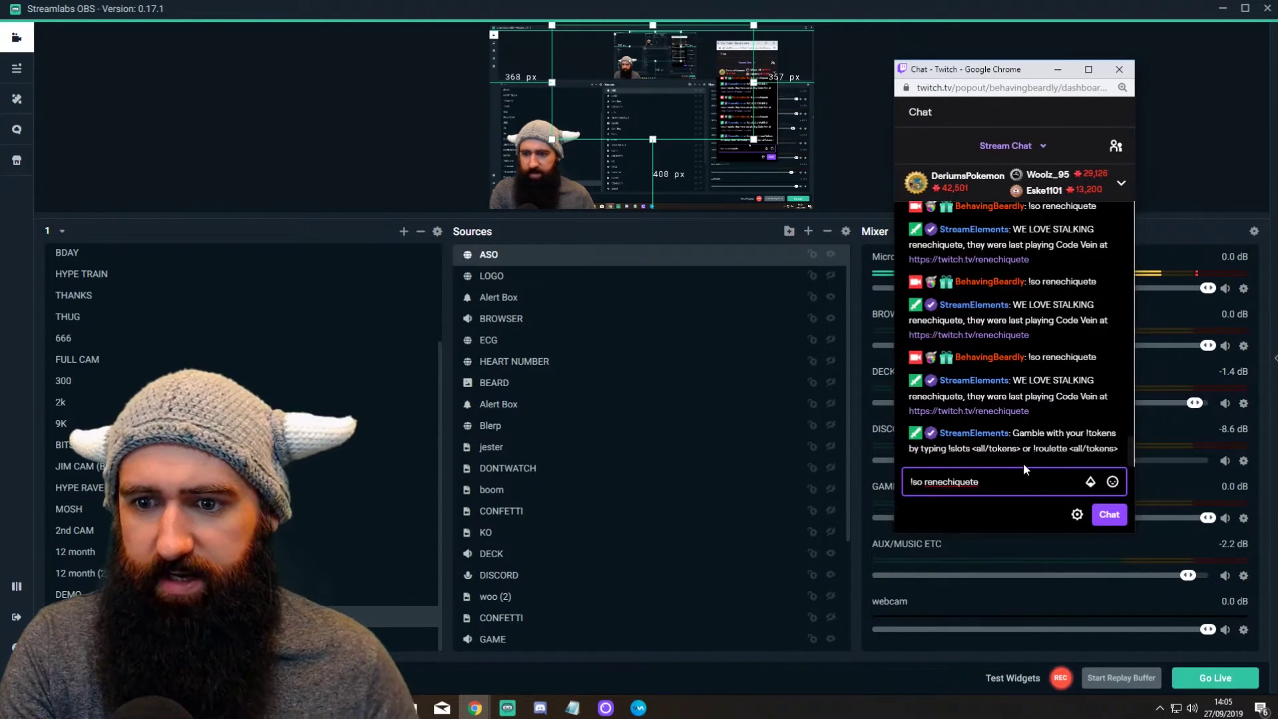
{"action": "key", "text": "Return"}
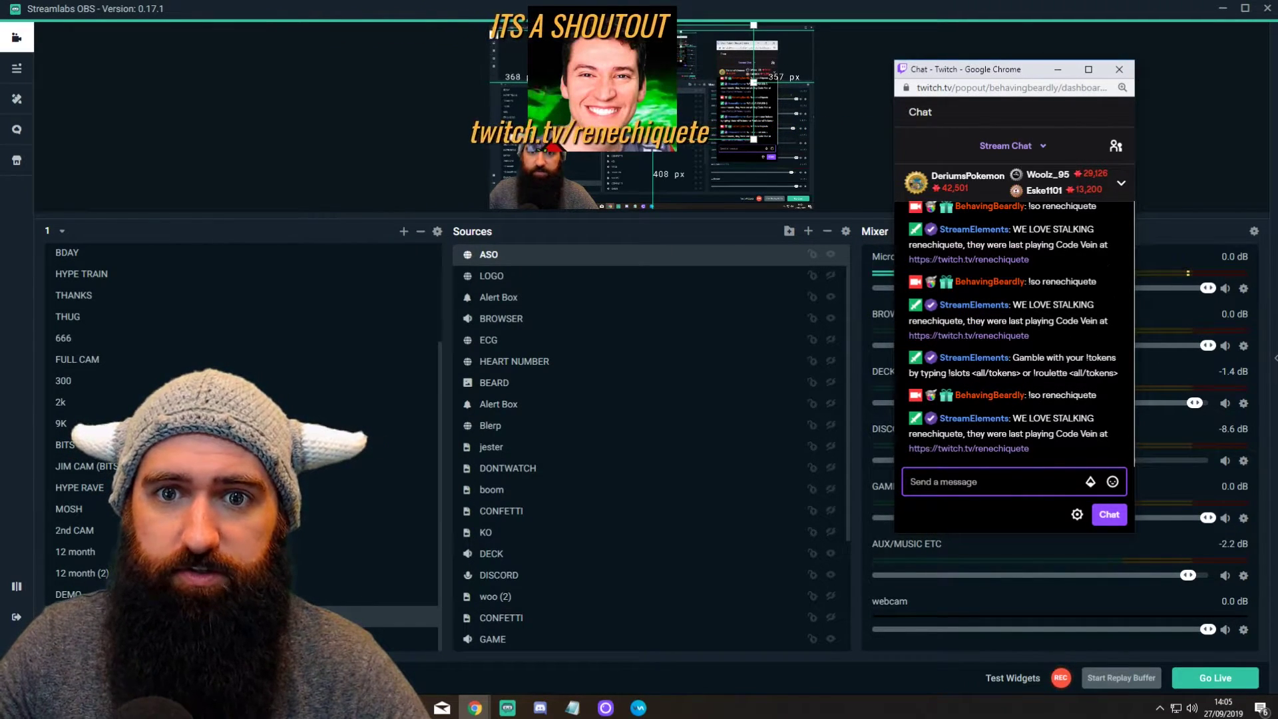
{"action": "key", "text": "alt+Tab"}
{"action": "left_click_drag", "start_coordinate": [652, 155], "coordinate": [659, 209]}
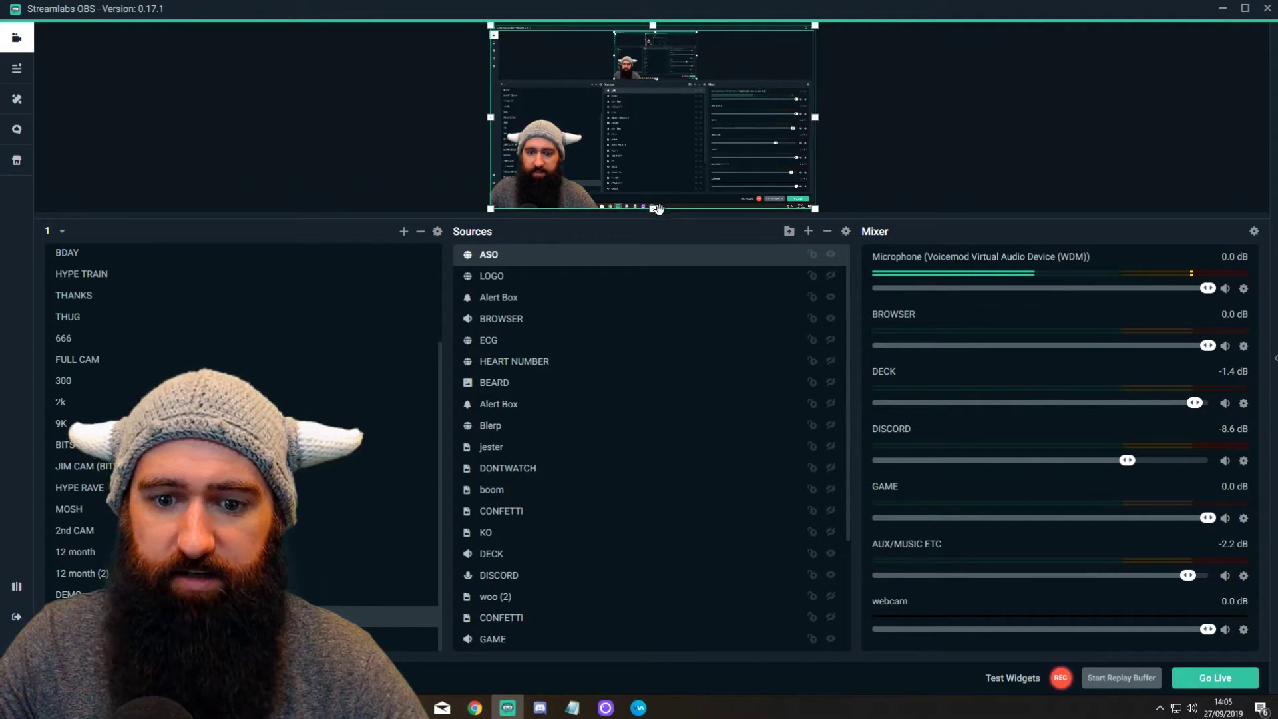
Step: Move the AwesomeShoutout widget to the top-left corner and stretch it to about 1922x1082
{"action": "mouse_move", "coordinate": [474, 707]}
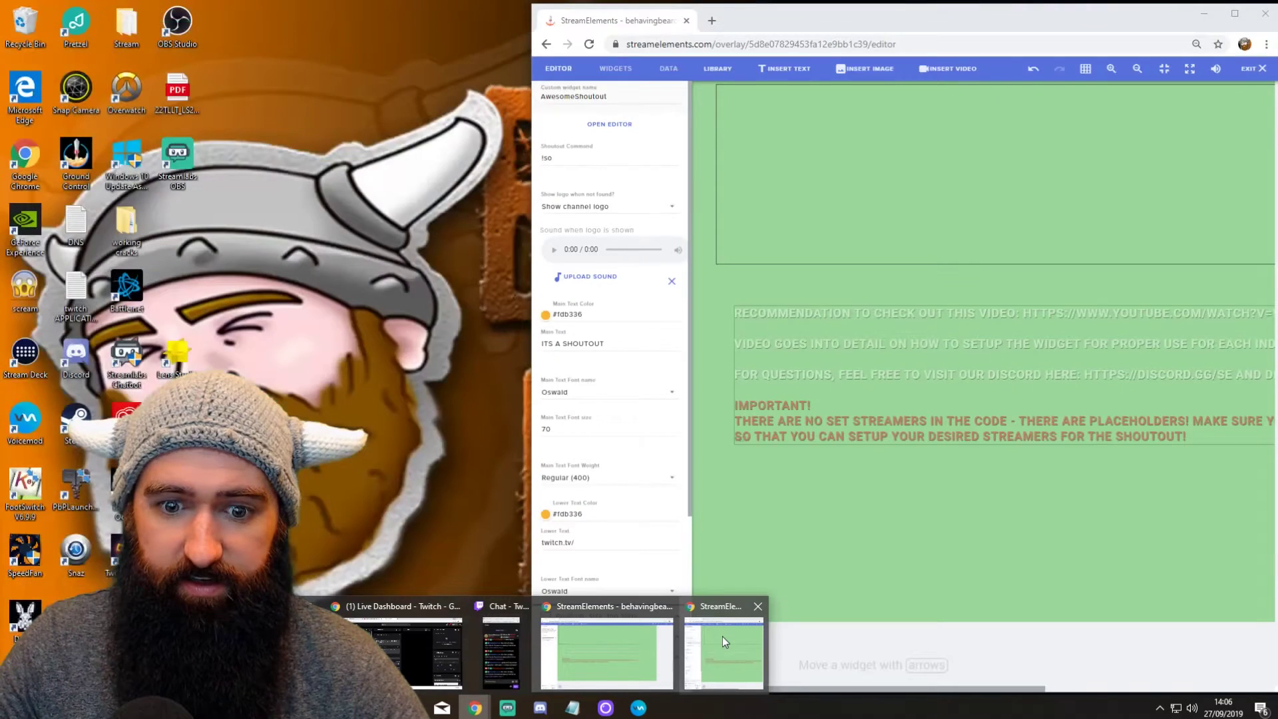
{"action": "left_click", "coordinate": [721, 636]}
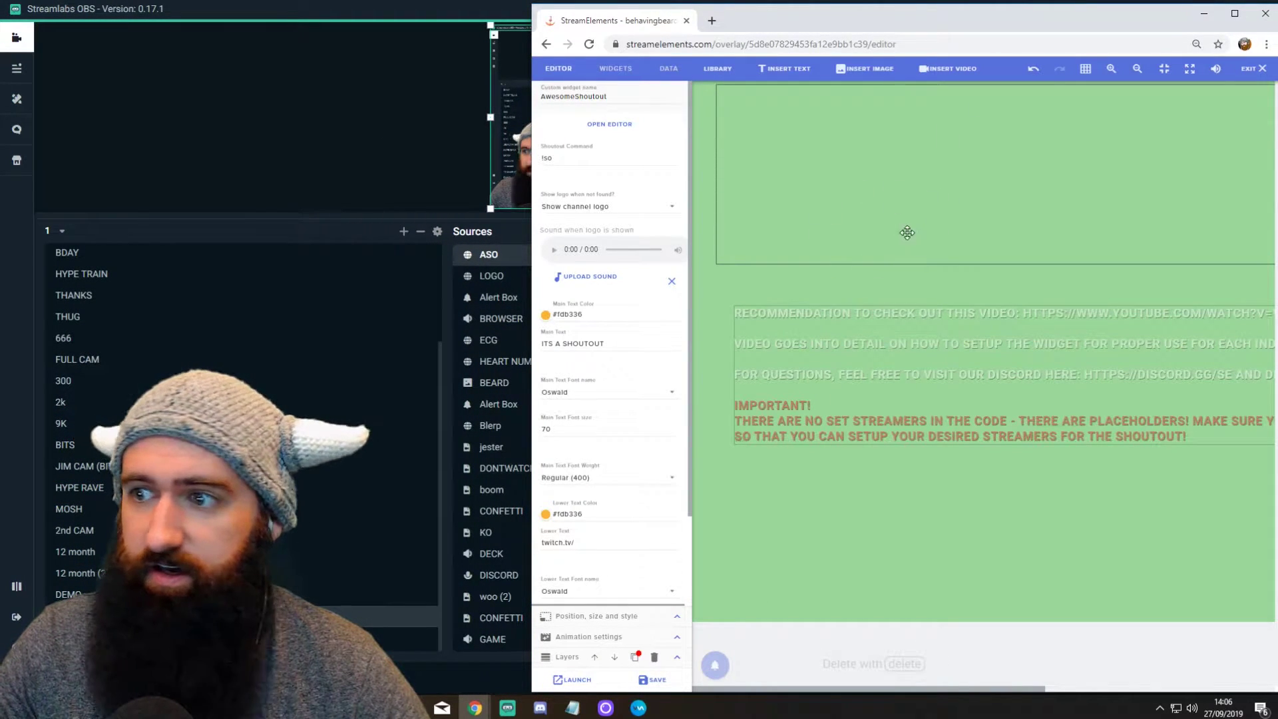
{"action": "mouse_move", "coordinate": [1076, 33]}
{"action": "left_mouse_down"}
{"action": "mouse_move", "coordinate": [1012, 25]}
{"action": "mouse_move", "coordinate": [1056, 32]}
{"action": "left_mouse_up"}
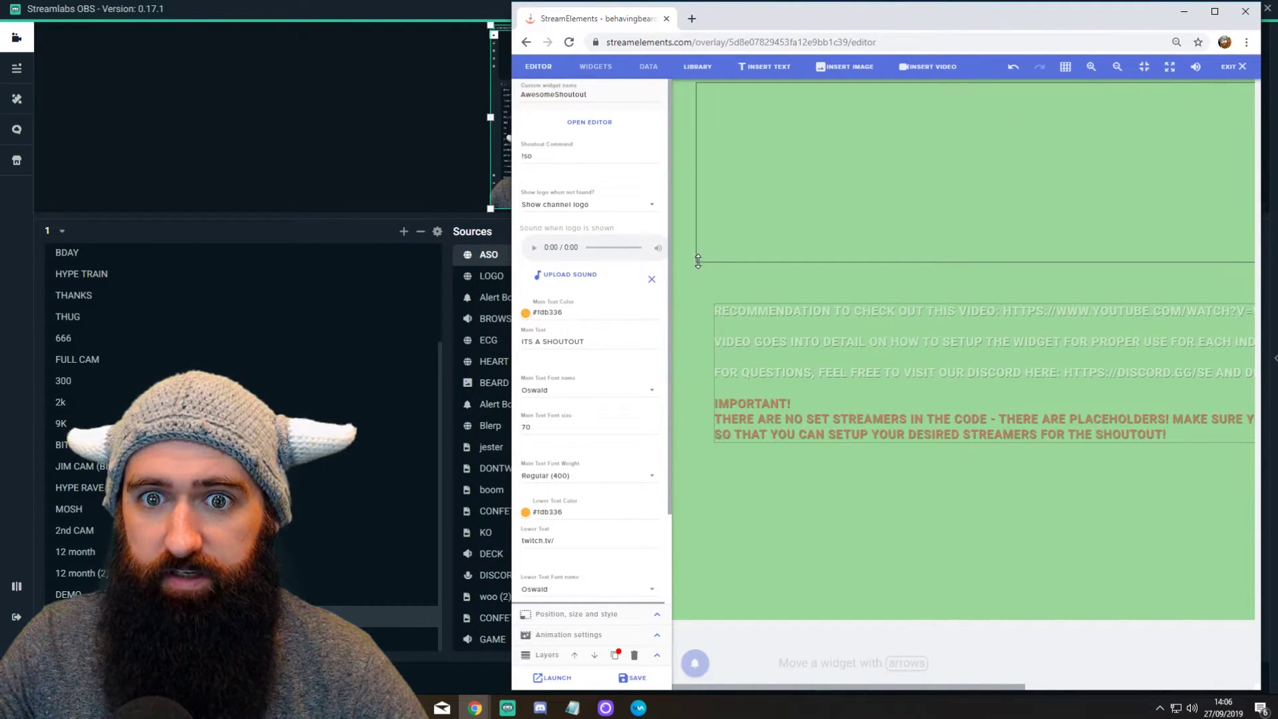
{"action": "left_click_drag", "start_coordinate": [697, 261], "coordinate": [694, 272]}
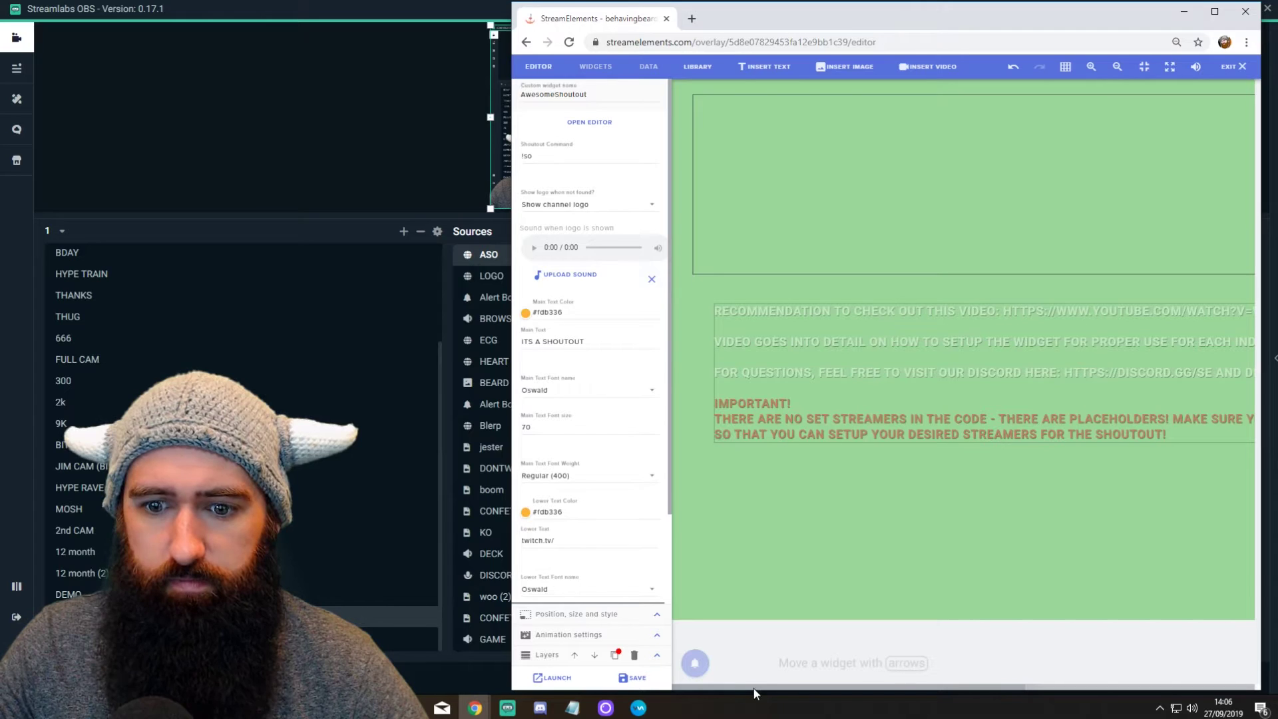
{"action": "left_click_drag", "start_coordinate": [756, 688], "coordinate": [832, 686]}
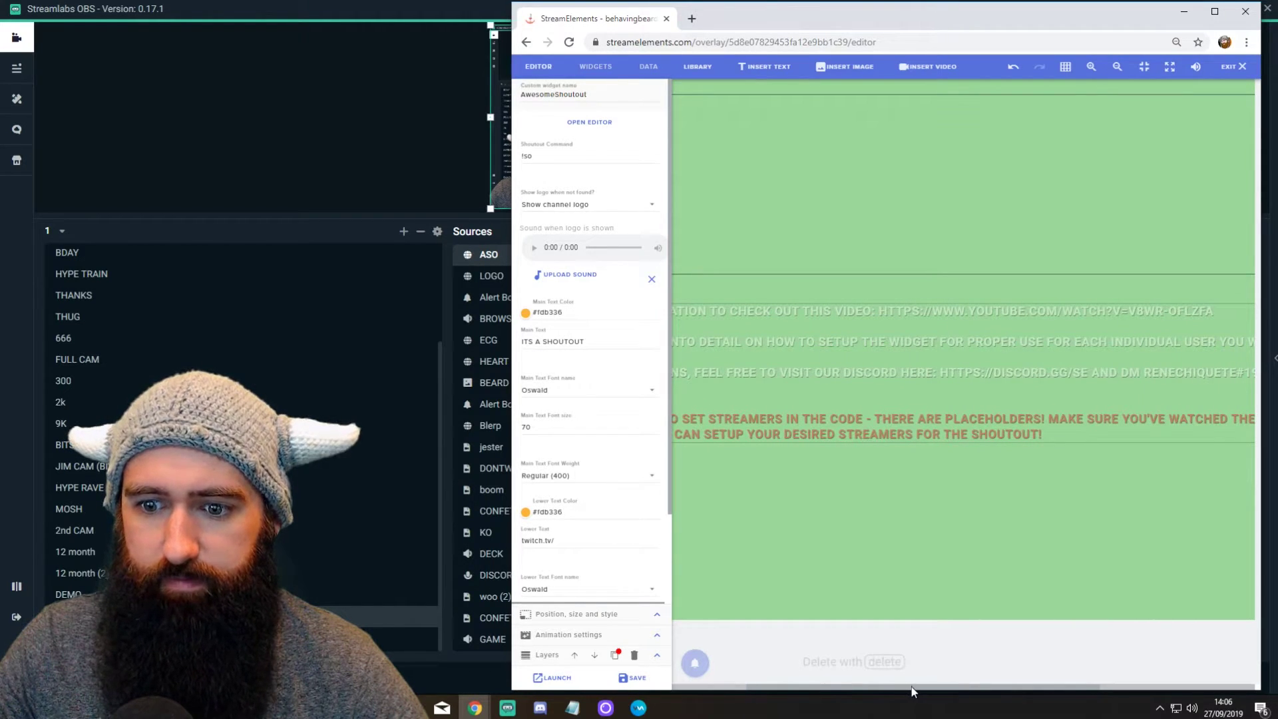
{"action": "left_click_drag", "start_coordinate": [949, 685], "coordinate": [1104, 686]}
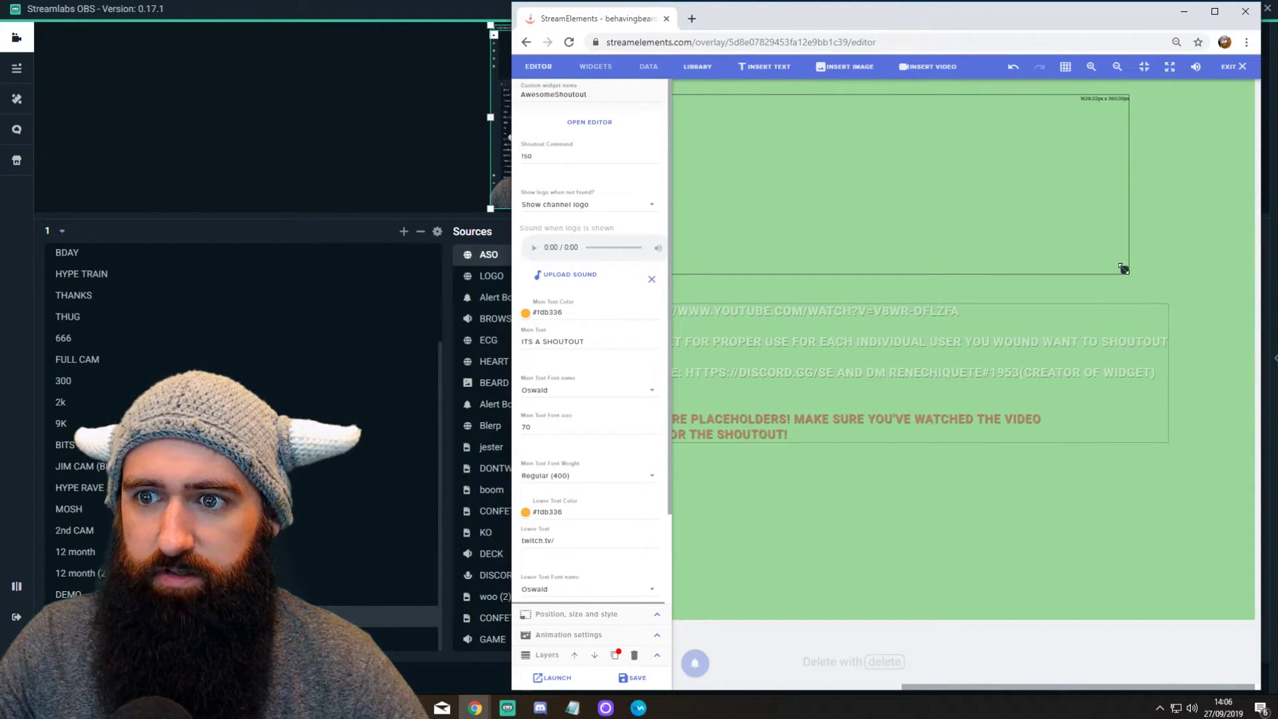
{"action": "left_click_drag", "start_coordinate": [1123, 269], "coordinate": [1248, 613]}
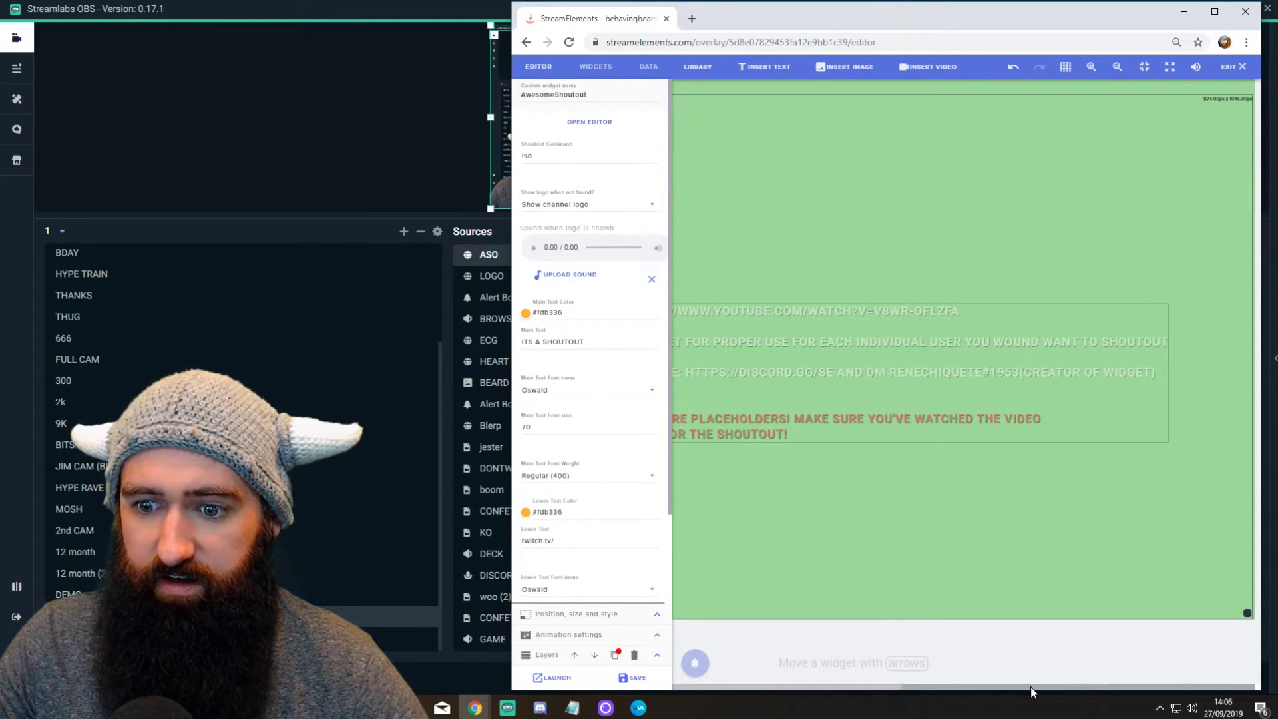
{"action": "left_click_drag", "start_coordinate": [1030, 692], "coordinate": [801, 690]}
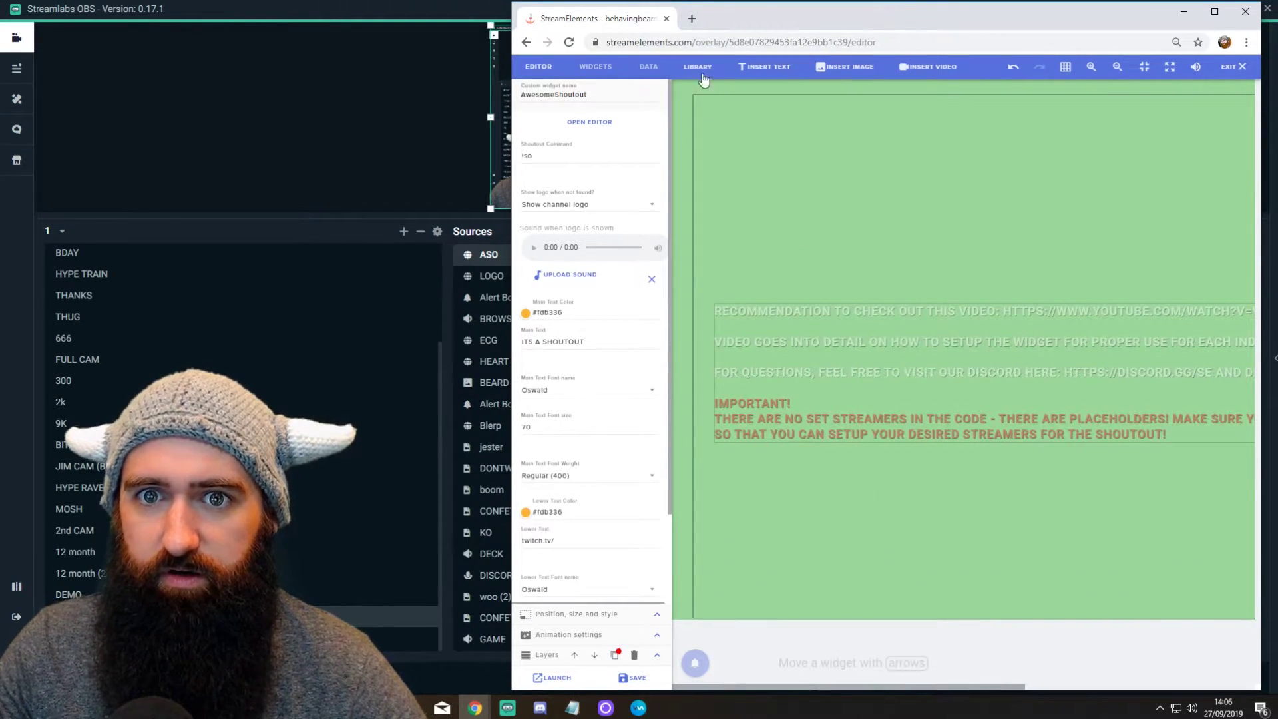
{"action": "left_click_drag", "start_coordinate": [704, 112], "coordinate": [688, 99]}
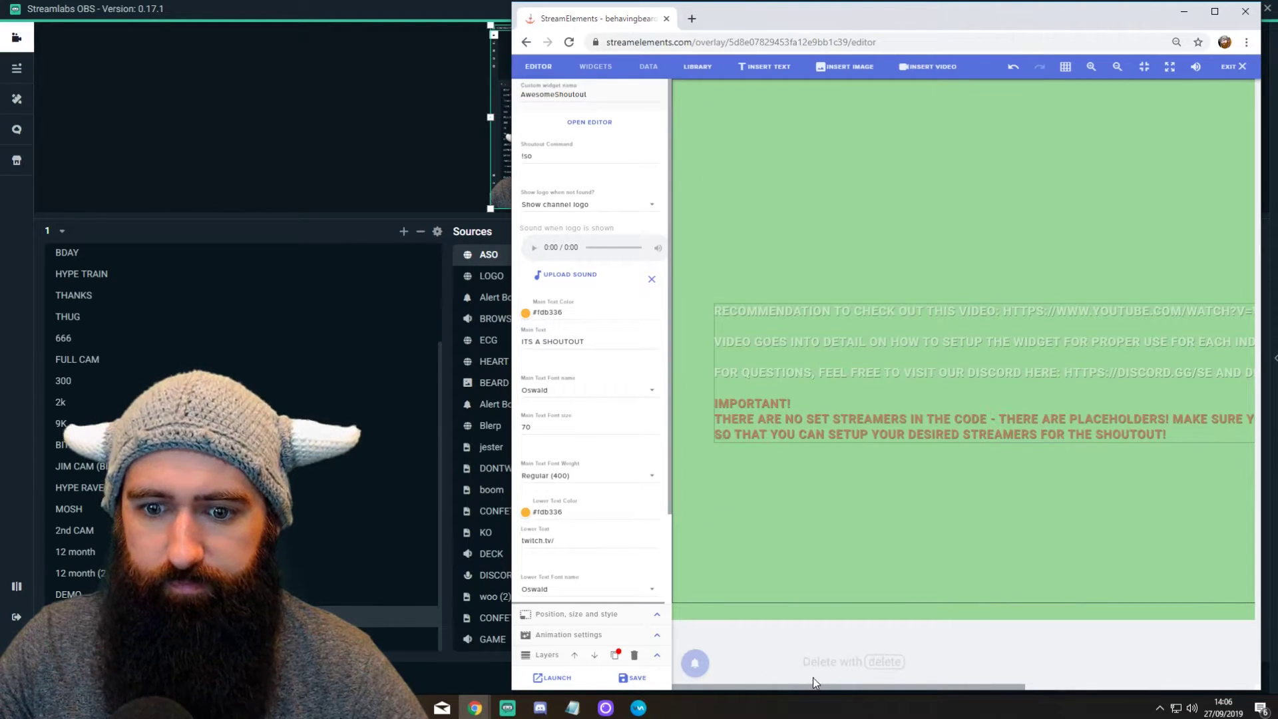
{"action": "left_click_drag", "start_coordinate": [813, 682], "coordinate": [1166, 684]}
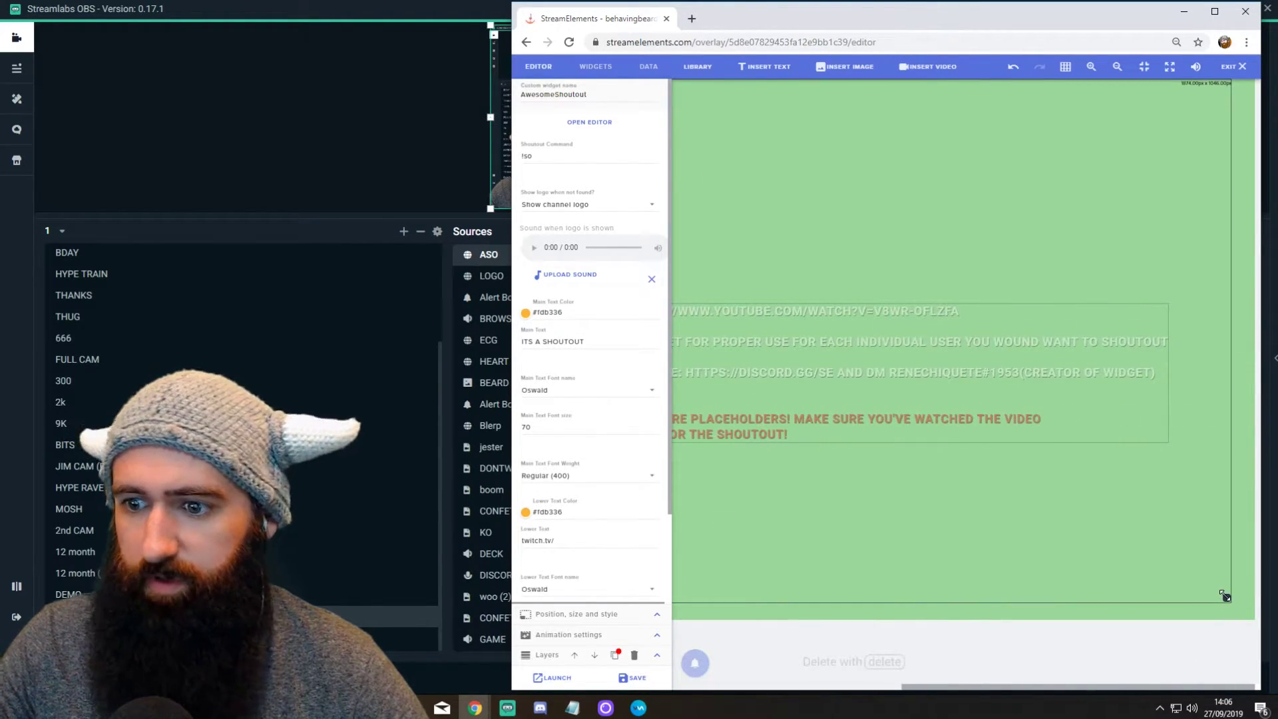
{"action": "left_click_drag", "start_coordinate": [1224, 596], "coordinate": [1250, 616]}
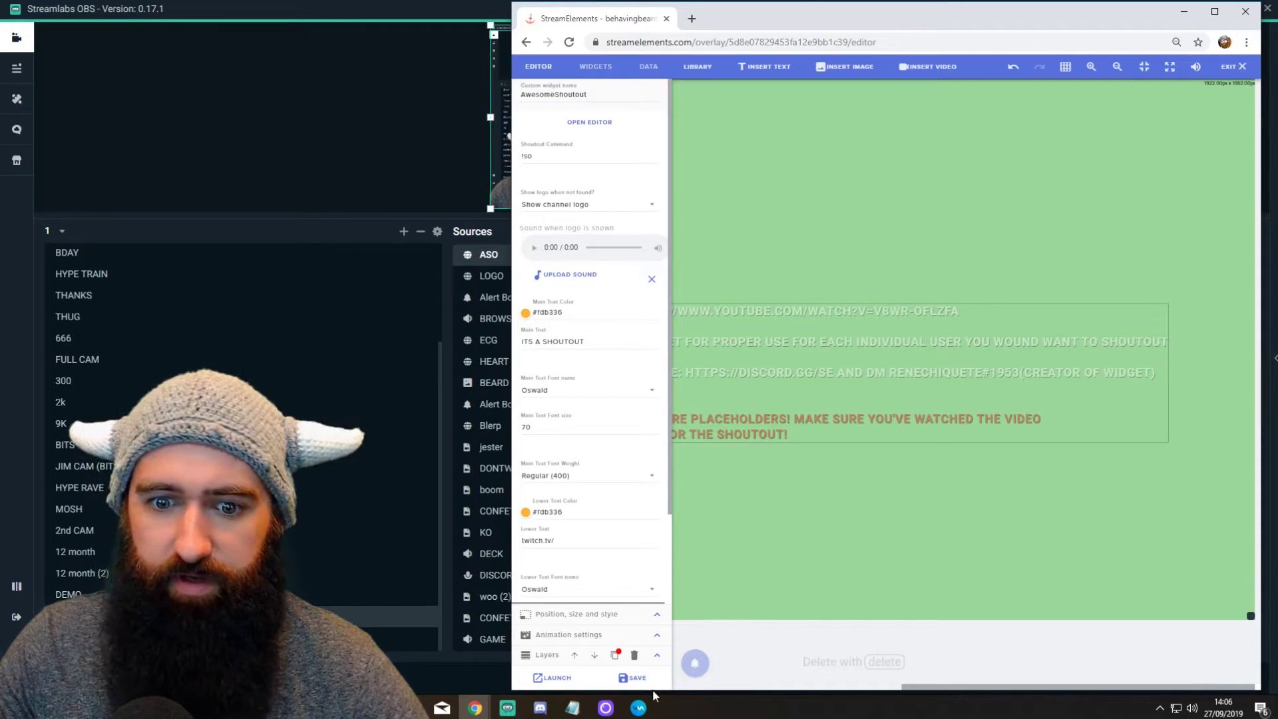
{"action": "key", "text": "alt+Tab"}
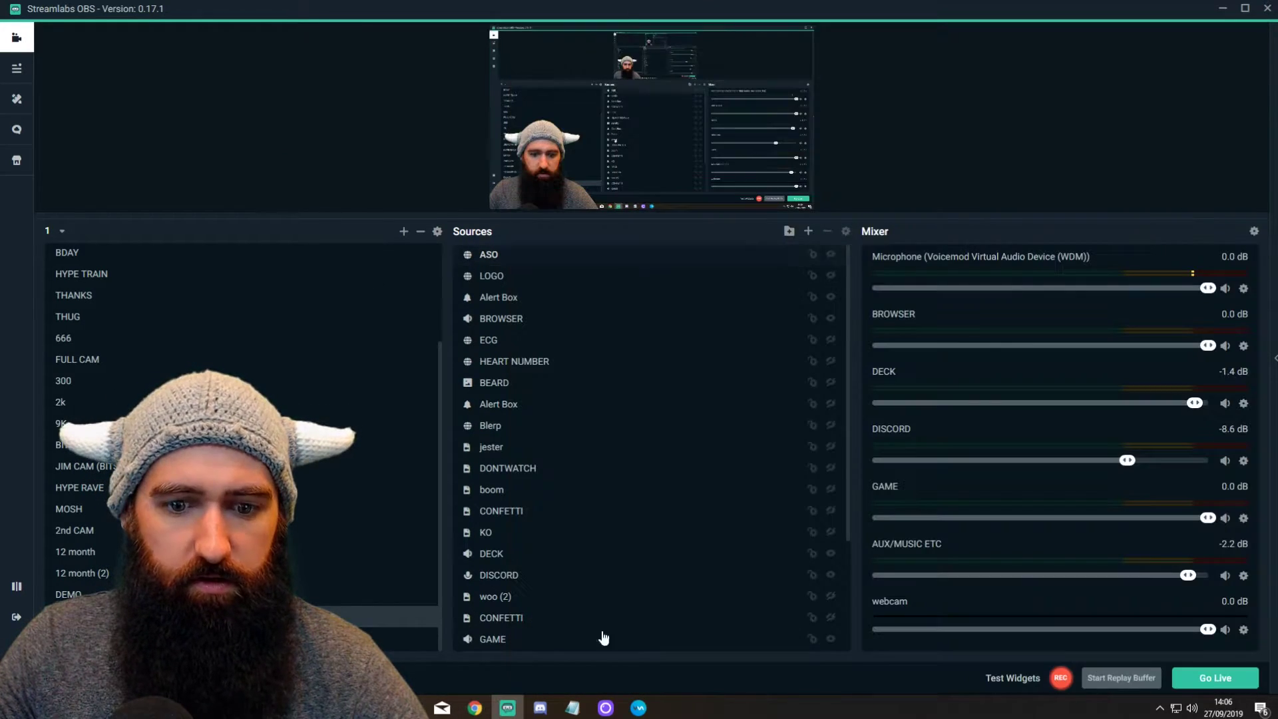
{"action": "mouse_move", "coordinate": [482, 711]}
{"action": "left_click", "coordinate": [500, 649]}
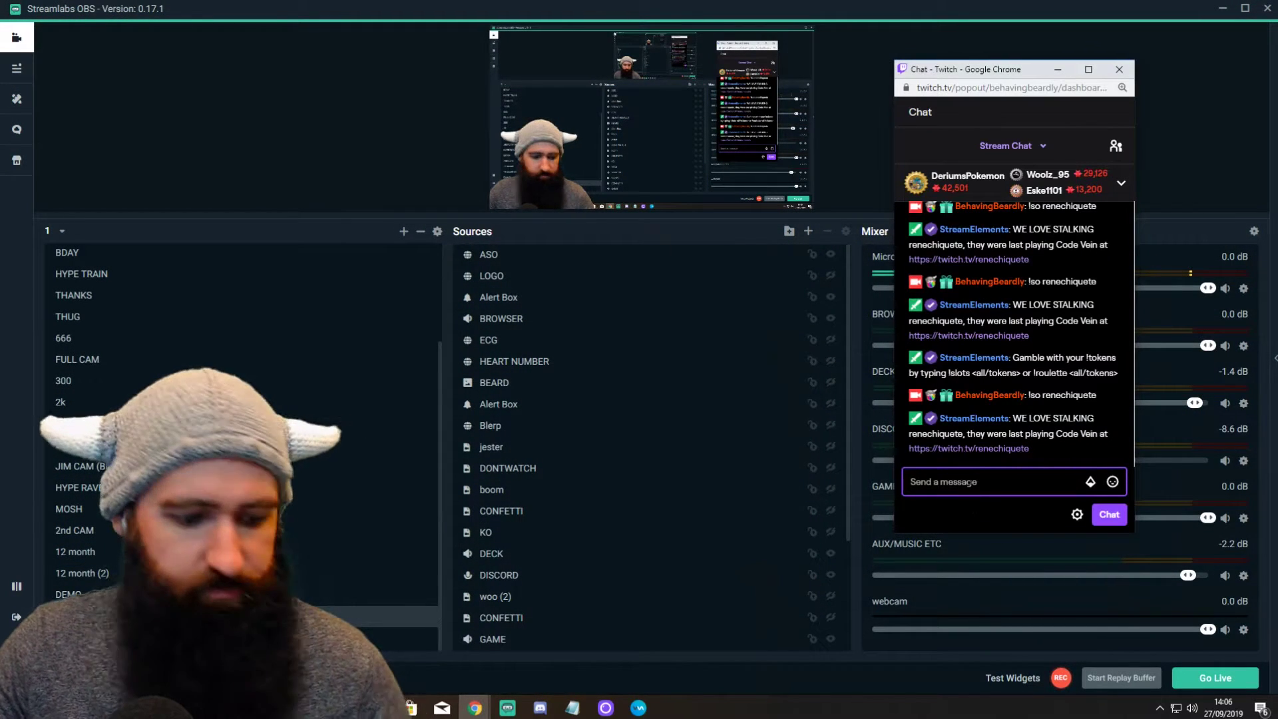
{"action": "key", "text": "Up"}
{"action": "key", "text": "Return"}
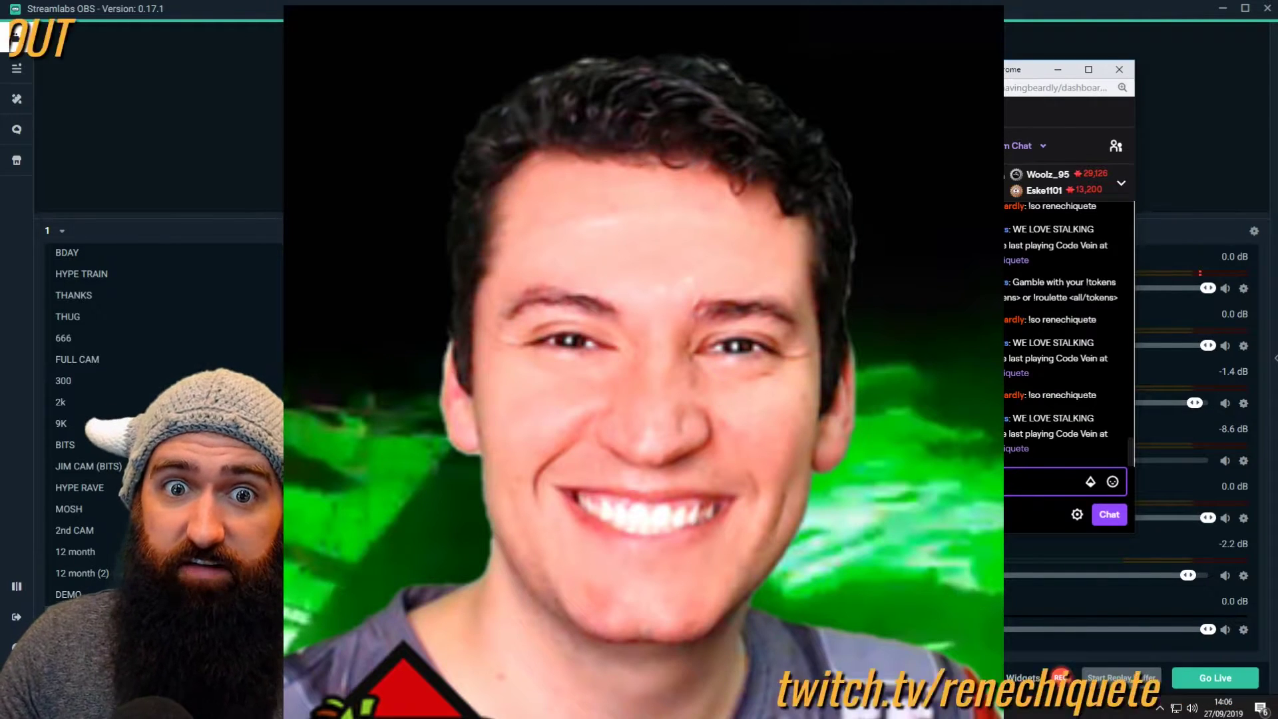
{"action": "left_click", "coordinate": [1143, 288]}
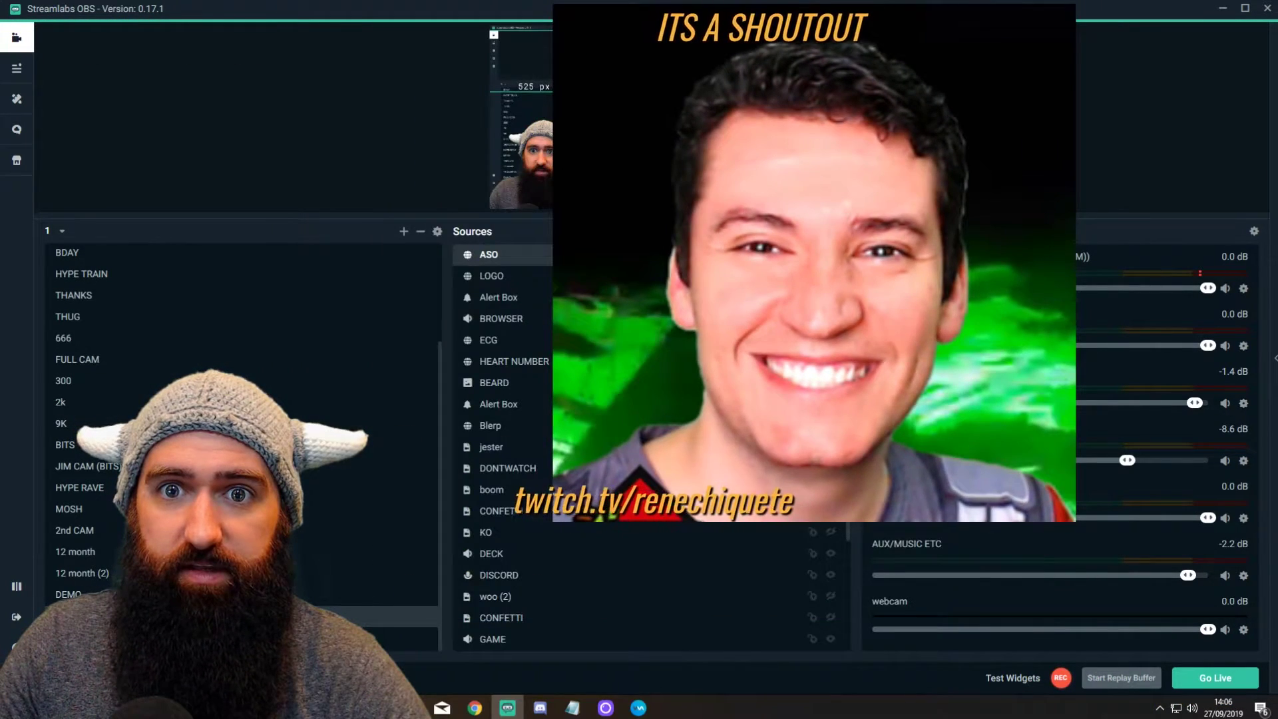
{"action": "left_click_drag", "start_coordinate": [666, 102], "coordinate": [644, 87]}
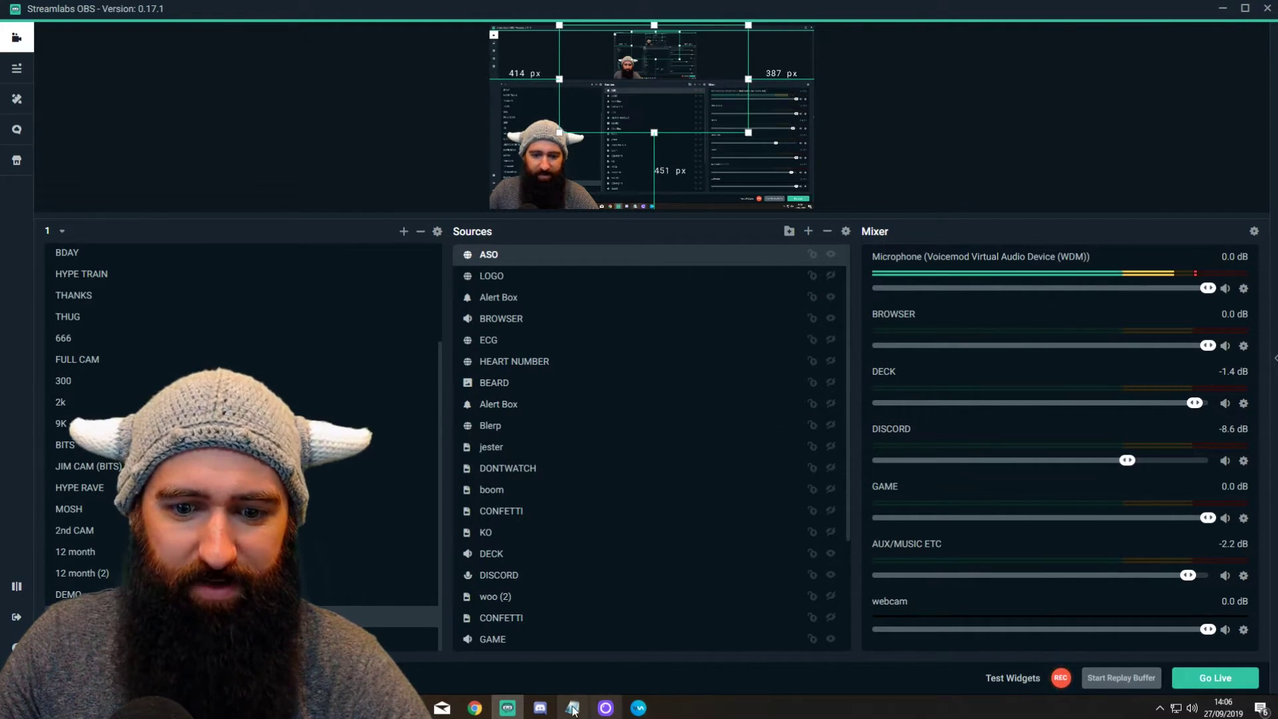
Step: Shrink the shoutout widget box to about 1462x306 and nudge it slightly left
{"action": "mouse_move", "coordinate": [469, 708]}
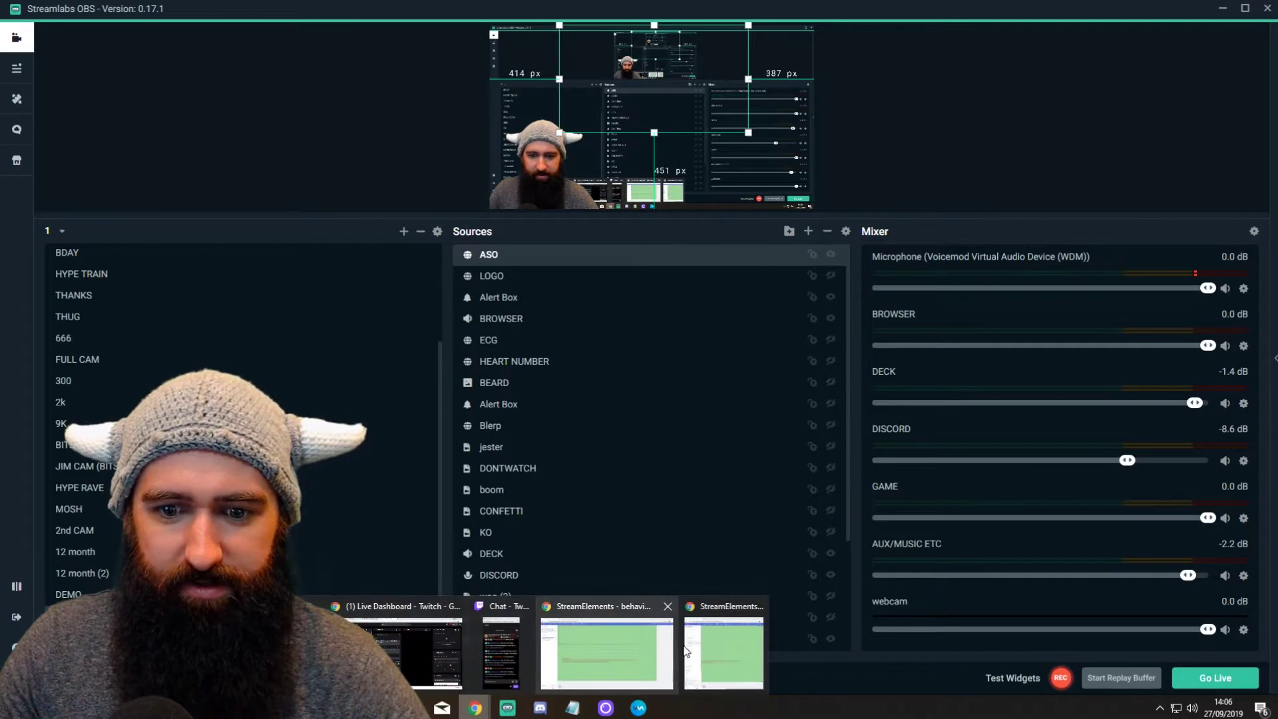
{"action": "left_click", "coordinate": [612, 656]}
{"action": "left_click_drag", "start_coordinate": [1248, 617], "coordinate": [1104, 314]}
{"action": "left_click", "coordinate": [944, 219]}
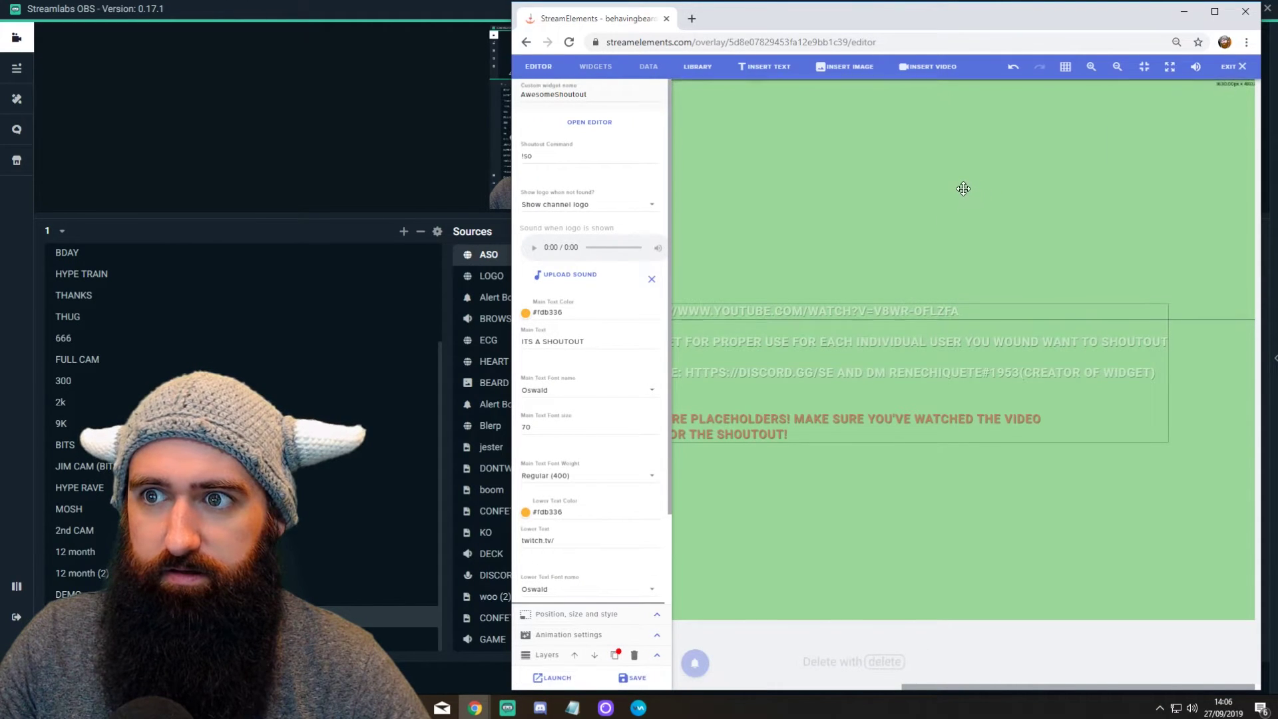
{"action": "left_click_drag", "start_coordinate": [953, 185], "coordinate": [937, 184]}
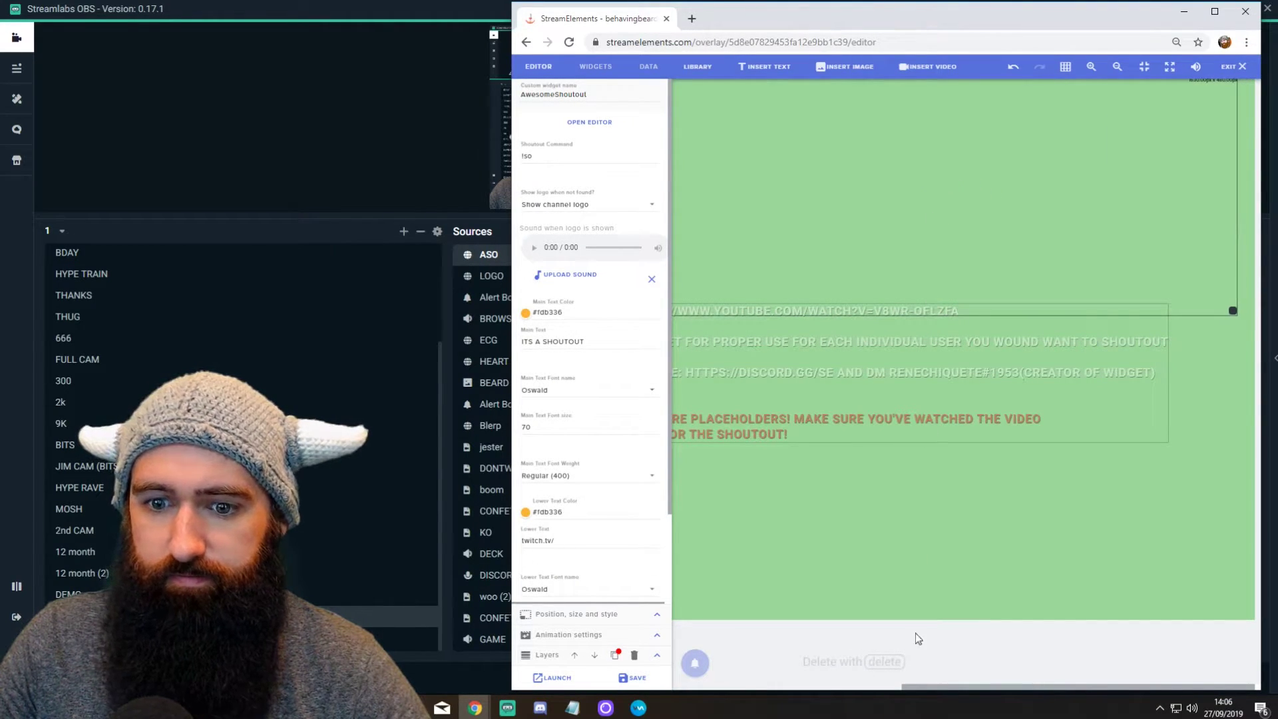
{"action": "left_click_drag", "start_coordinate": [955, 685], "coordinate": [763, 685]}
{"action": "left_click_drag", "start_coordinate": [1003, 240], "coordinate": [976, 243]}
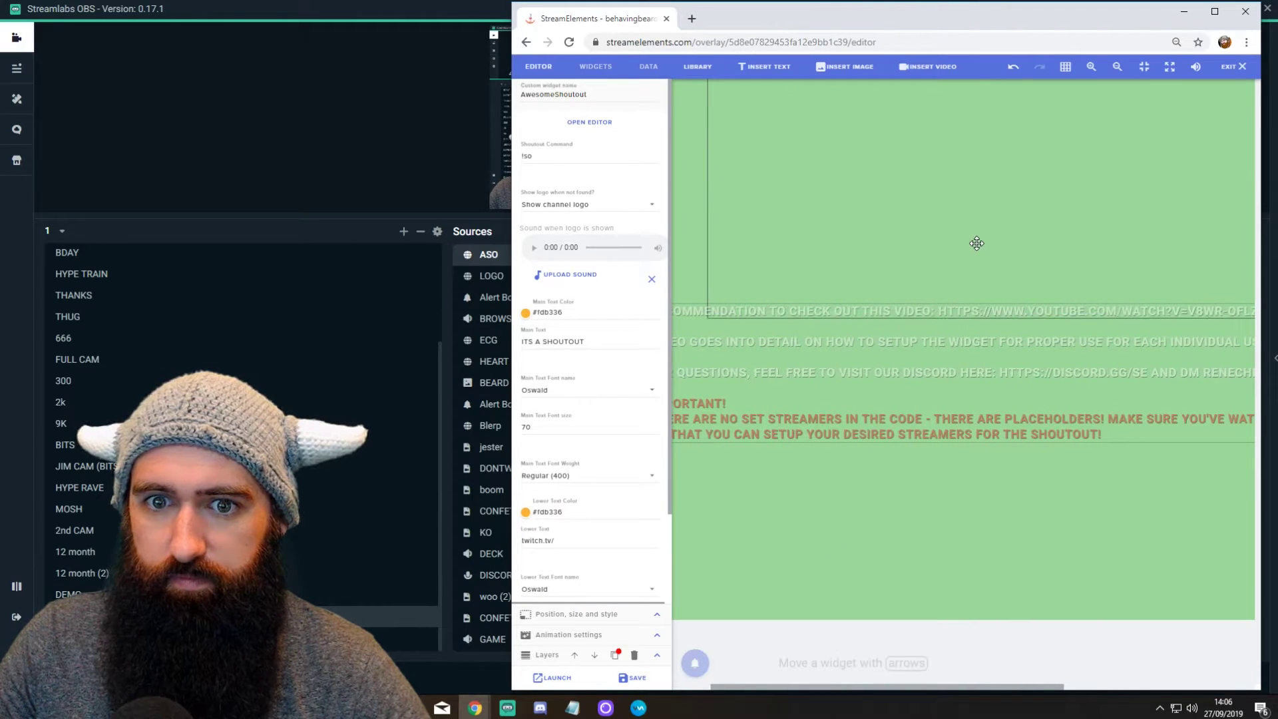
Step: Choose a 3-second logo sound for the AwesomeShoutout widget and save the overlay
{"action": "left_click", "coordinate": [549, 276]}
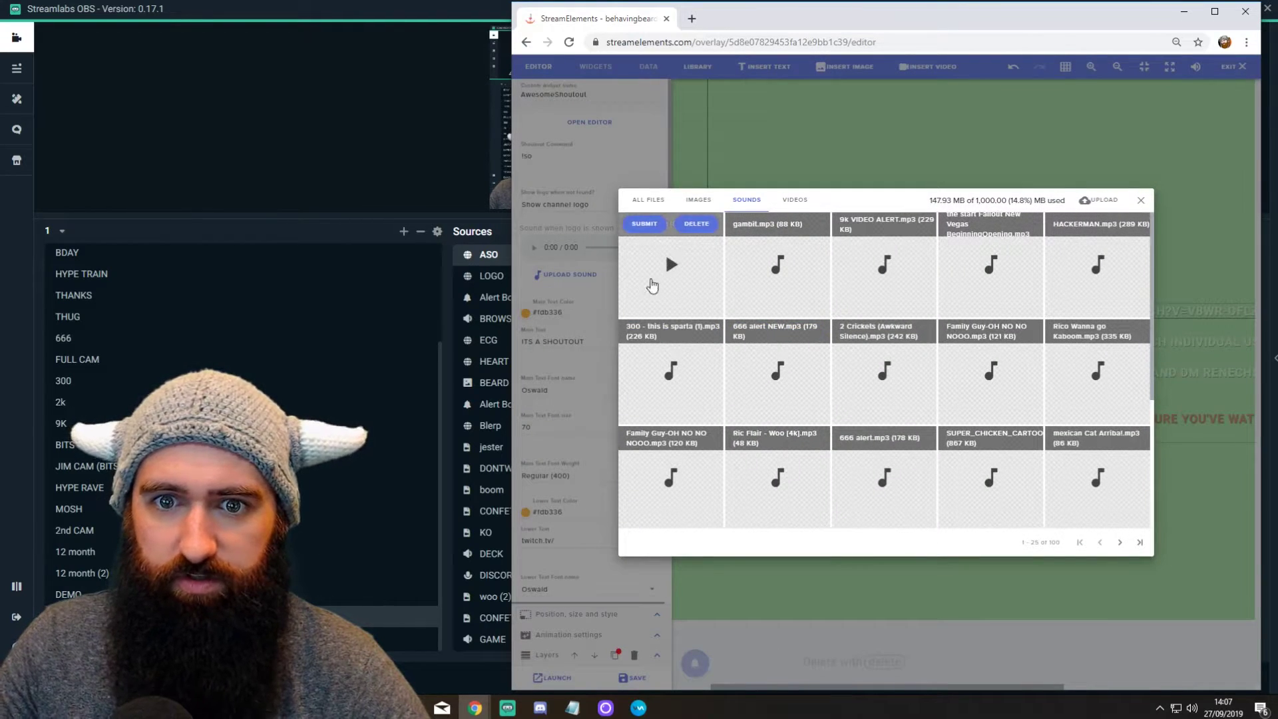
{"action": "left_click", "coordinate": [644, 224]}
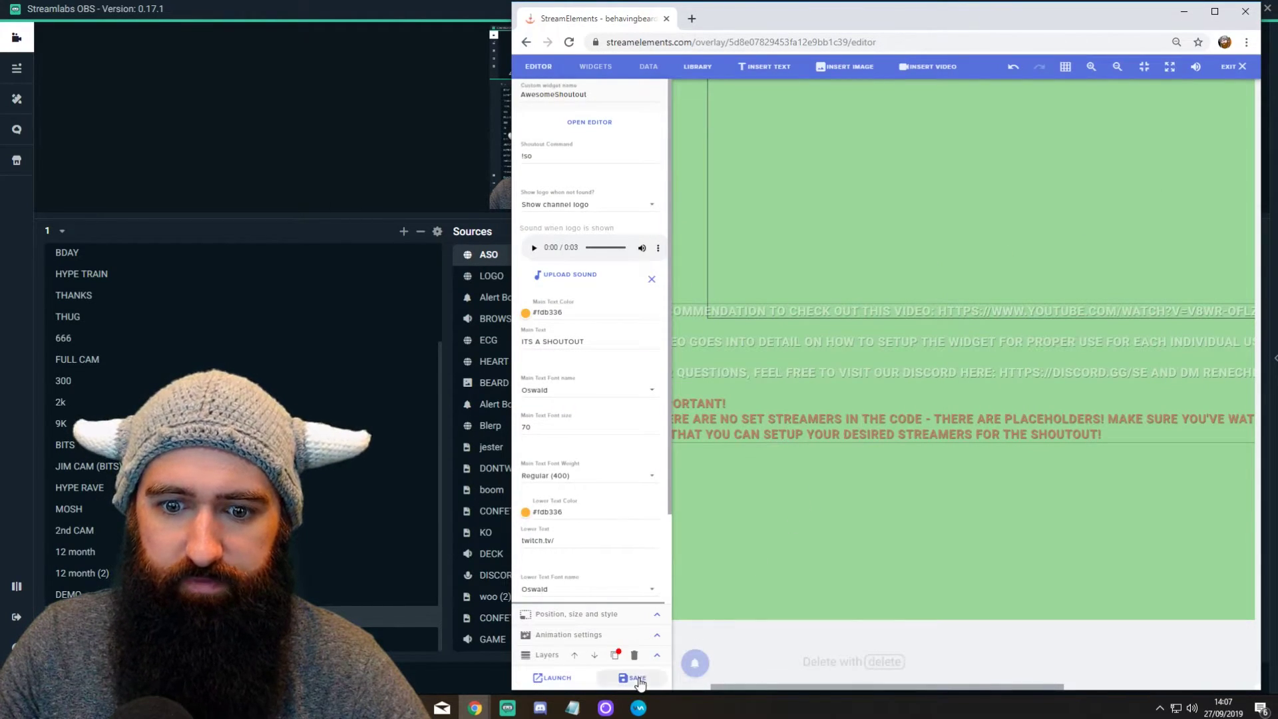
{"action": "left_click", "coordinate": [637, 679]}
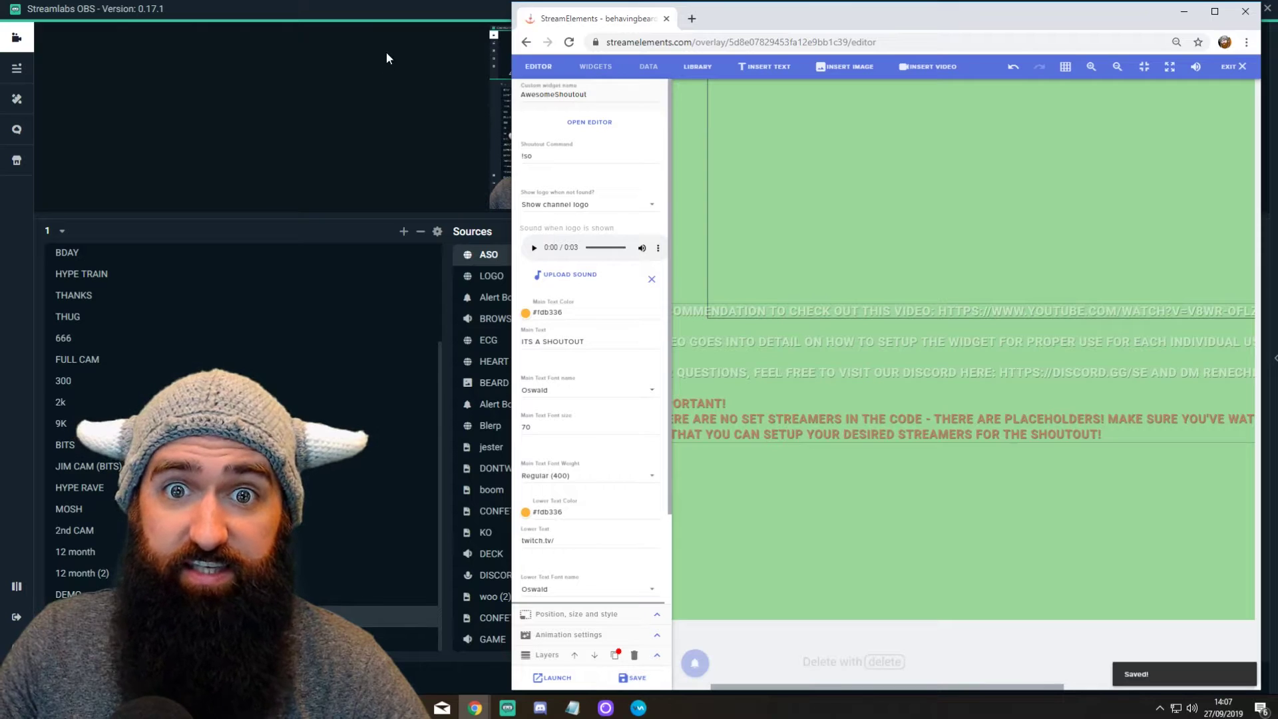
{"action": "left_click", "coordinate": [333, 89]}
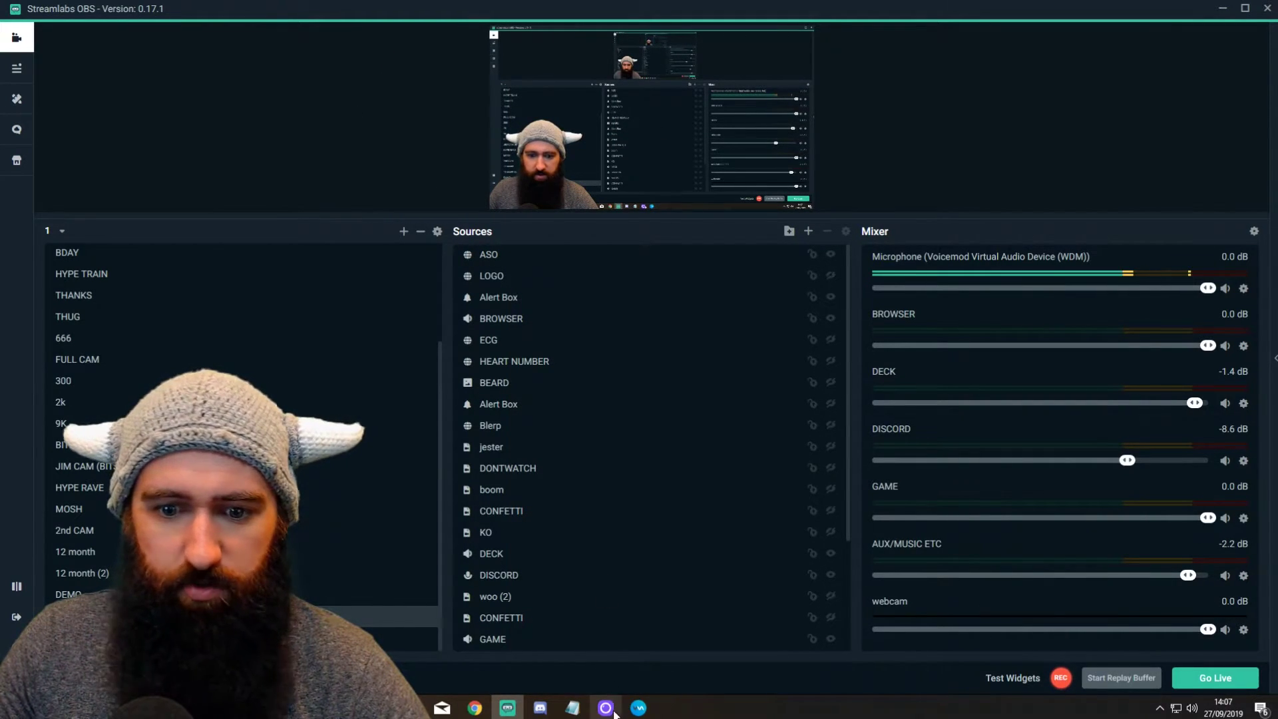
Step: Recall and resend '!so renechiquete' in the Twitch chat popout, then return to OBS
{"action": "mouse_move", "coordinate": [475, 707]}
{"action": "left_click", "coordinate": [513, 675]}
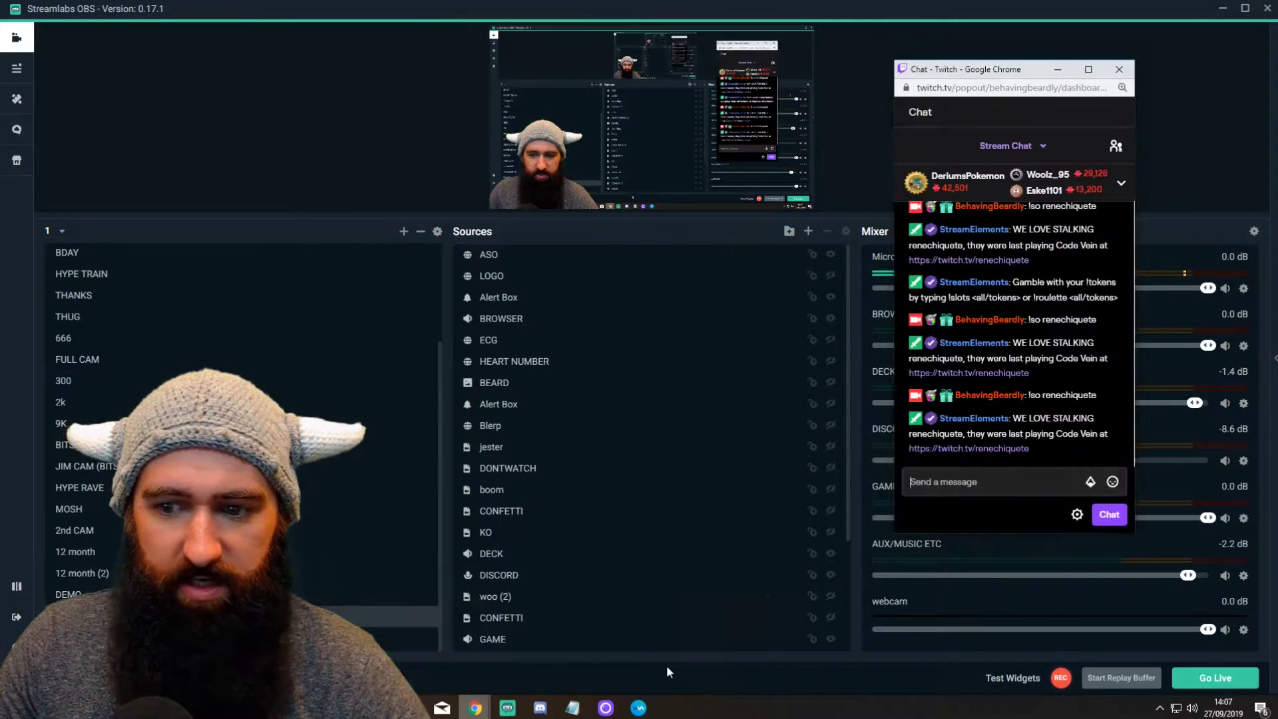
{"action": "key", "text": "Up"}
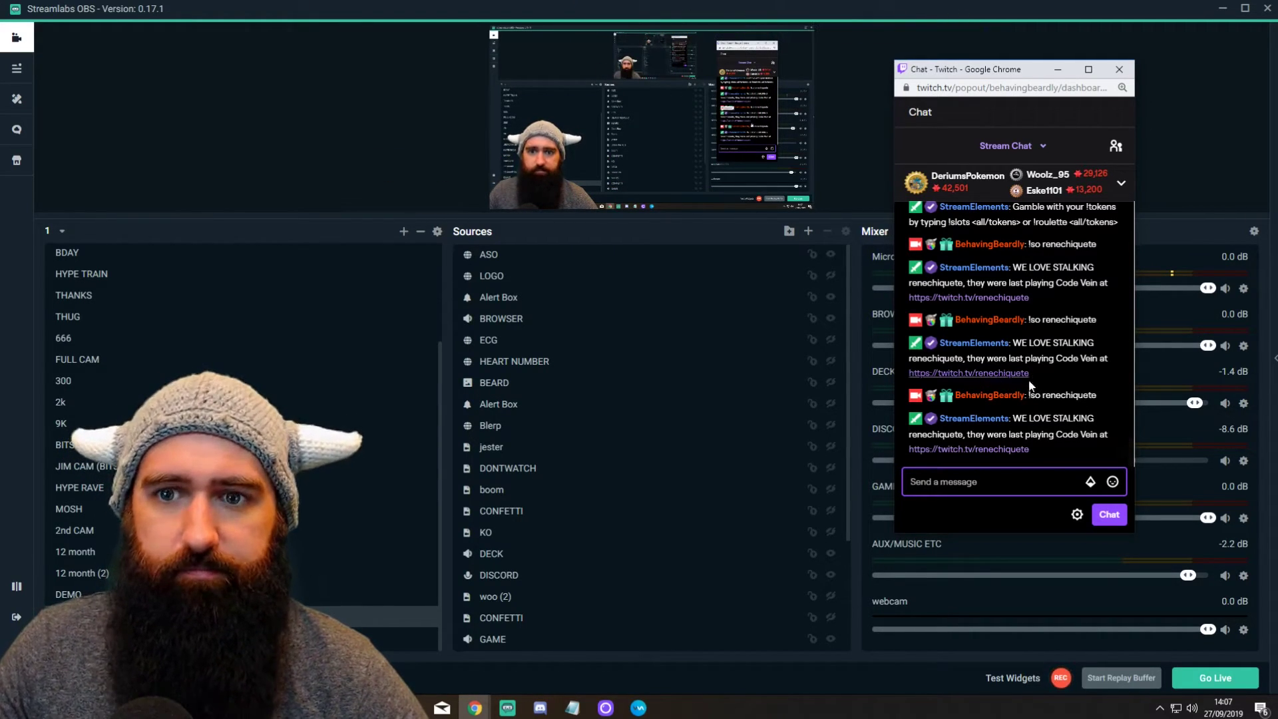
{"action": "left_click", "coordinate": [865, 62]}
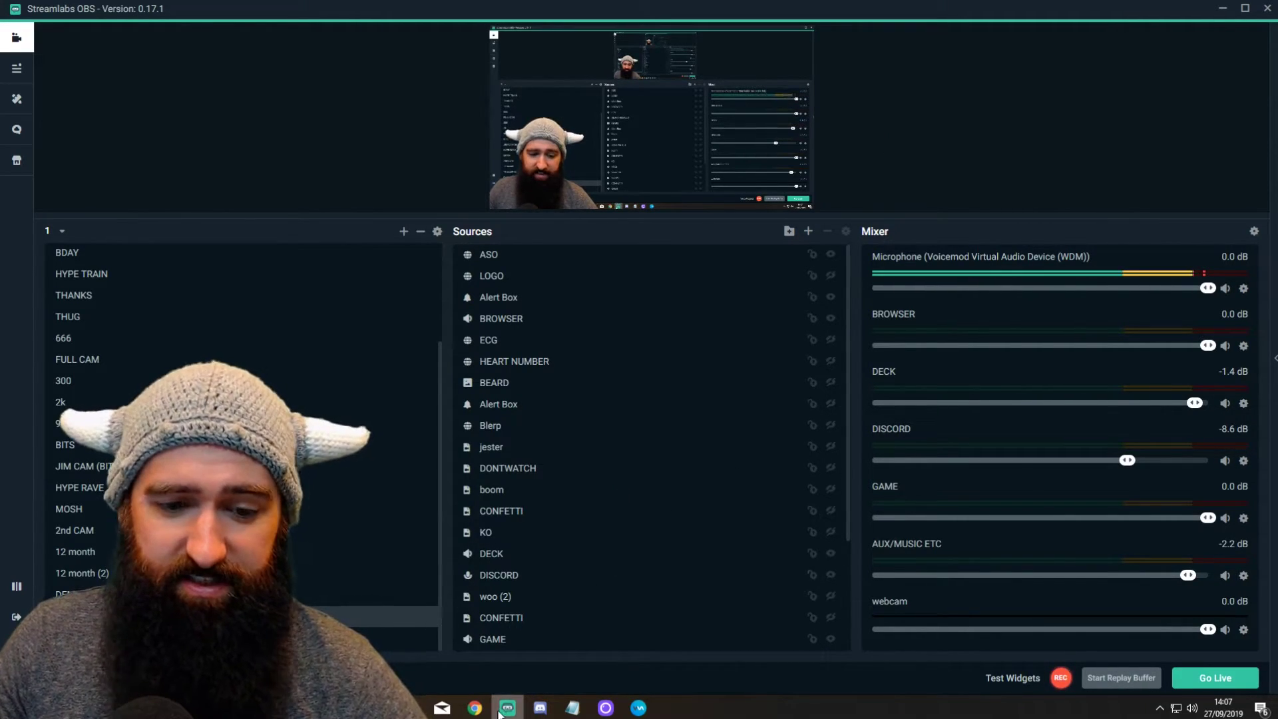
Step: Bring the StreamElements editor forward and open its LIBRARY of uploaded videos, sounds and GIFs
{"action": "mouse_move", "coordinate": [477, 709]}
{"action": "left_click", "coordinate": [723, 652]}
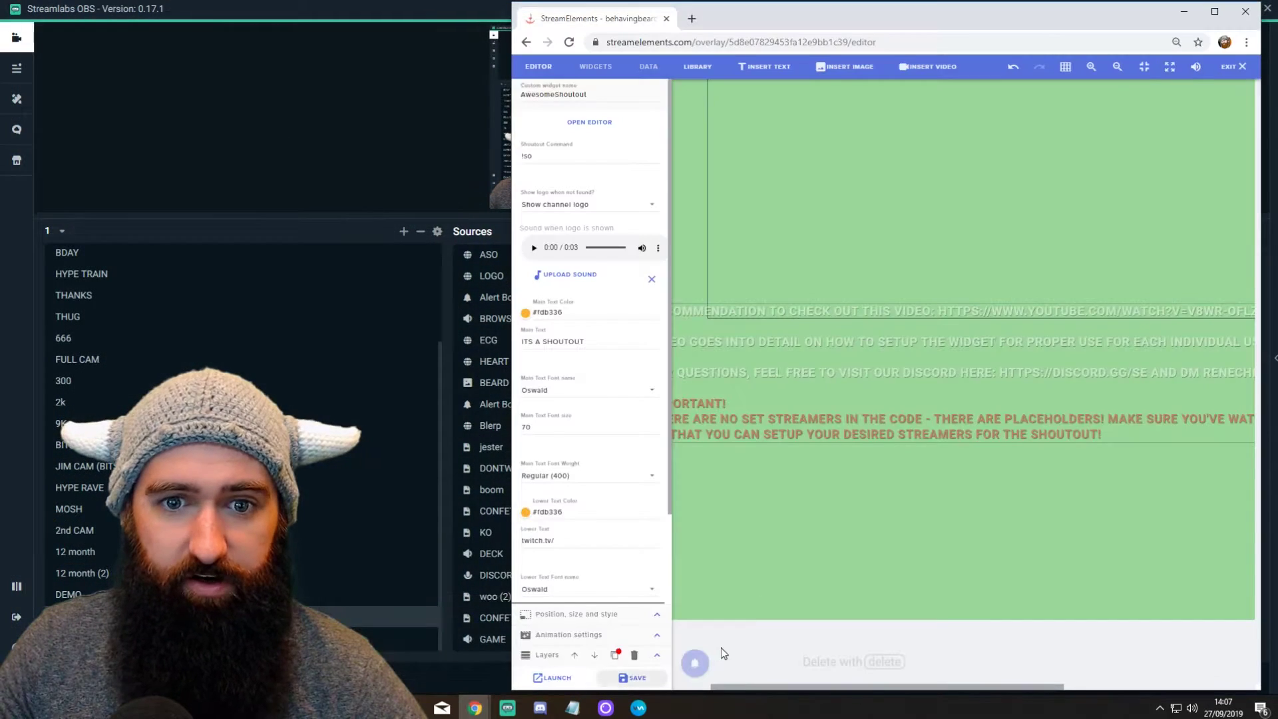
{"action": "mouse_move", "coordinate": [986, 20]}
{"action": "left_mouse_down"}
{"action": "mouse_move", "coordinate": [952, 17]}
{"action": "mouse_move", "coordinate": [1008, 14]}
{"action": "left_mouse_up"}
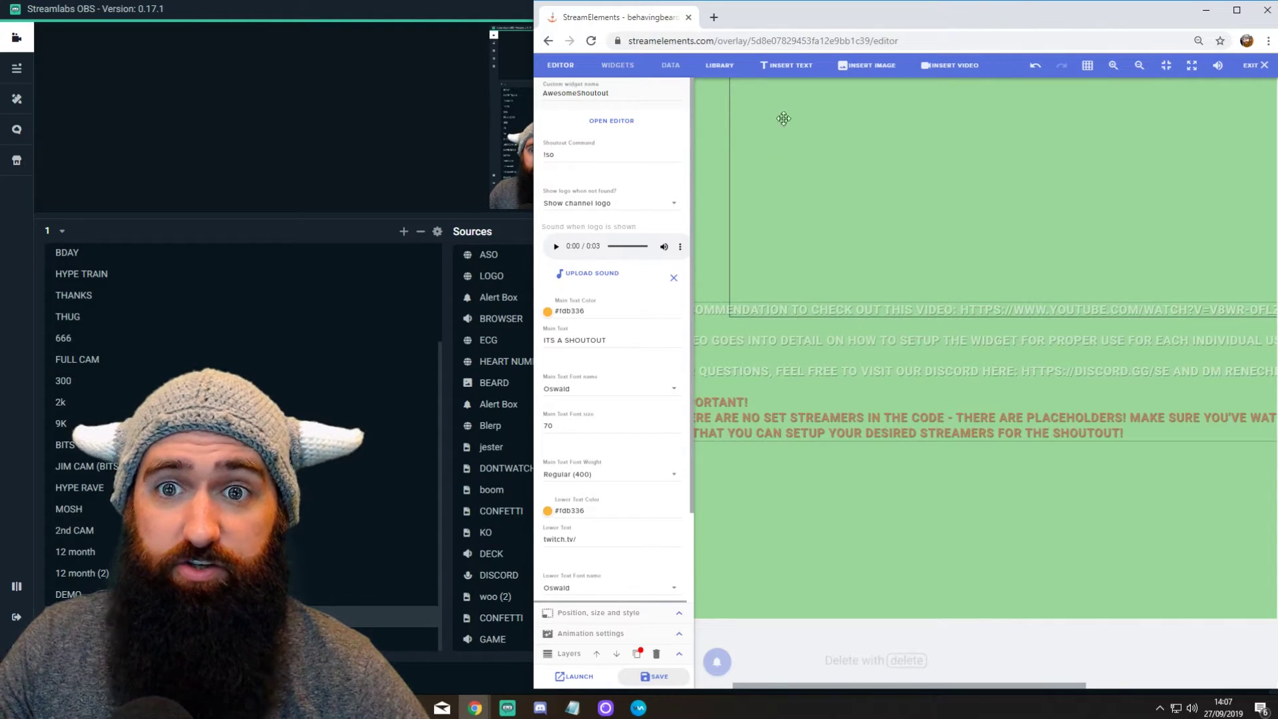
{"action": "left_click", "coordinate": [719, 66]}
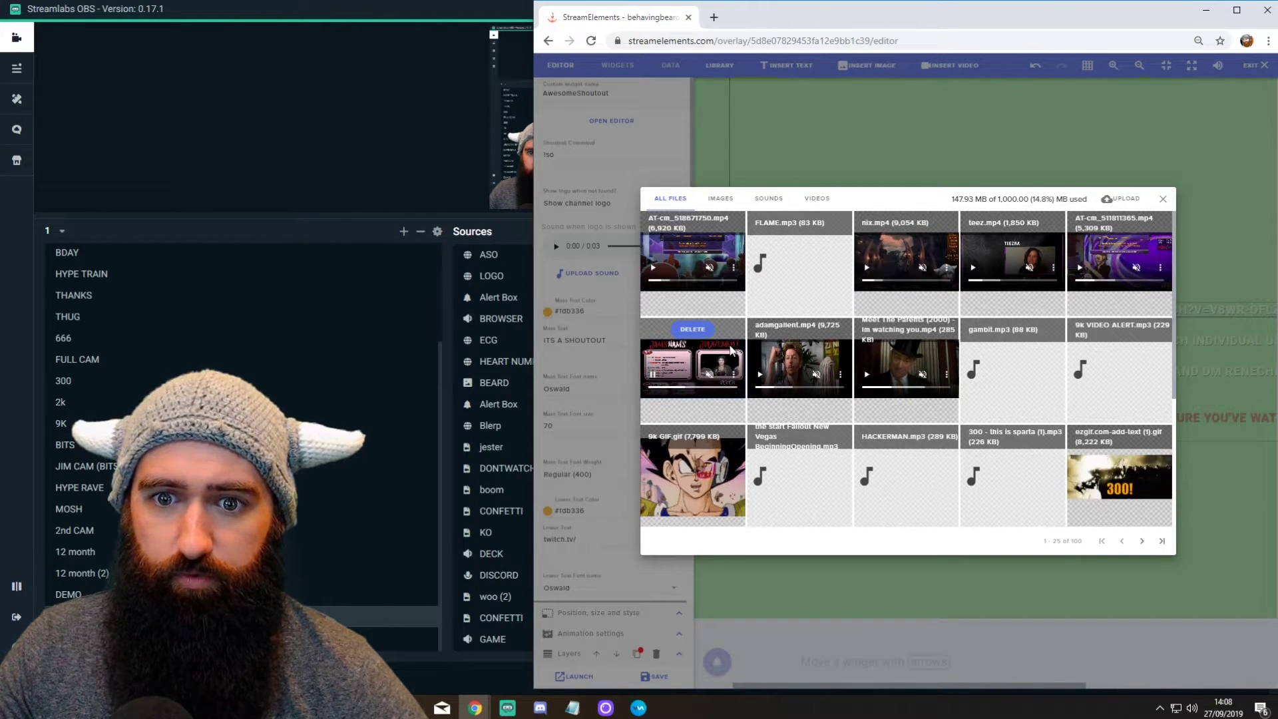
Step: Inspect the beard.mp4 library video in DevTools and copy its streamelements CDN src URL
{"action": "right_click", "coordinate": [729, 348]}
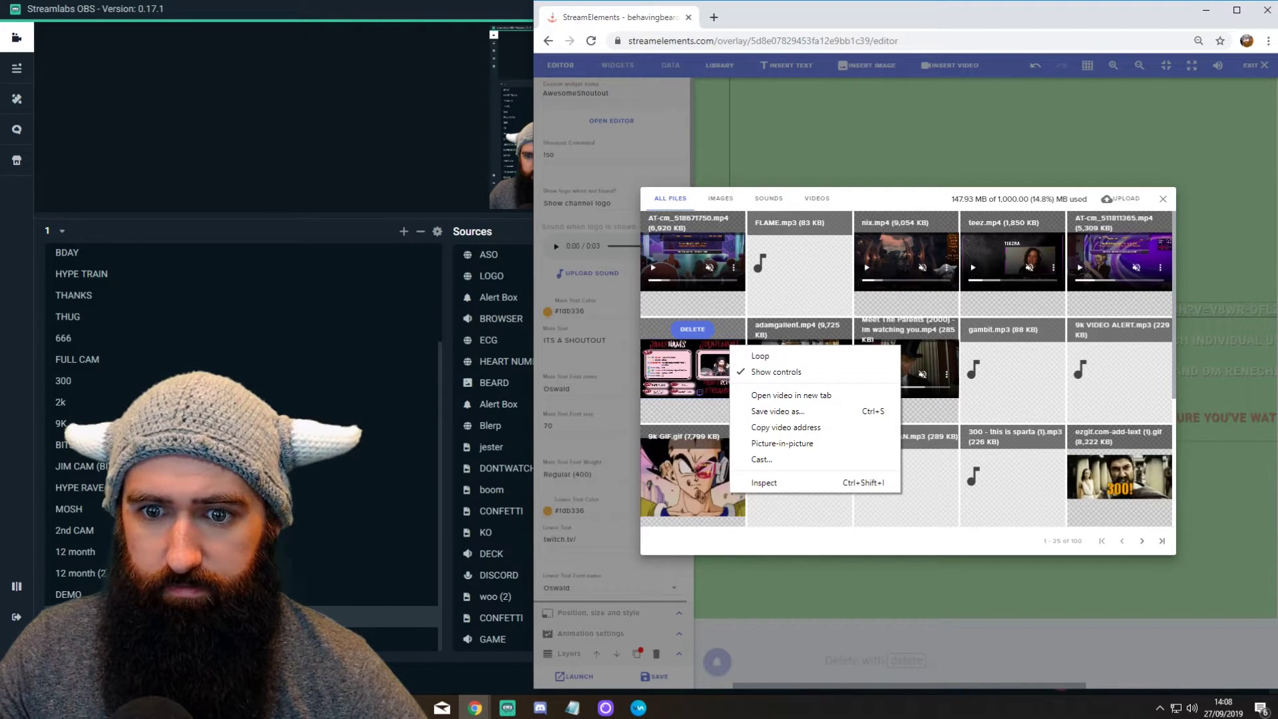
{"action": "left_click", "coordinate": [786, 482]}
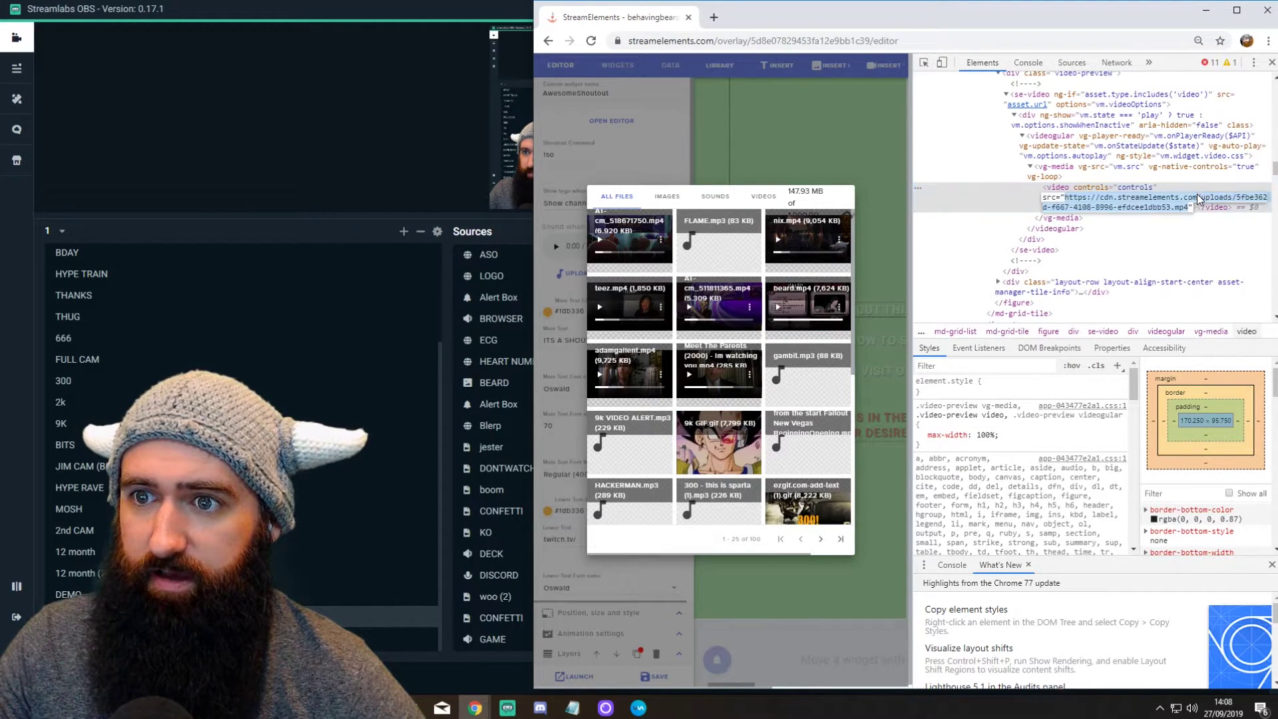
{"action": "double_click", "coordinate": [1081, 198]}
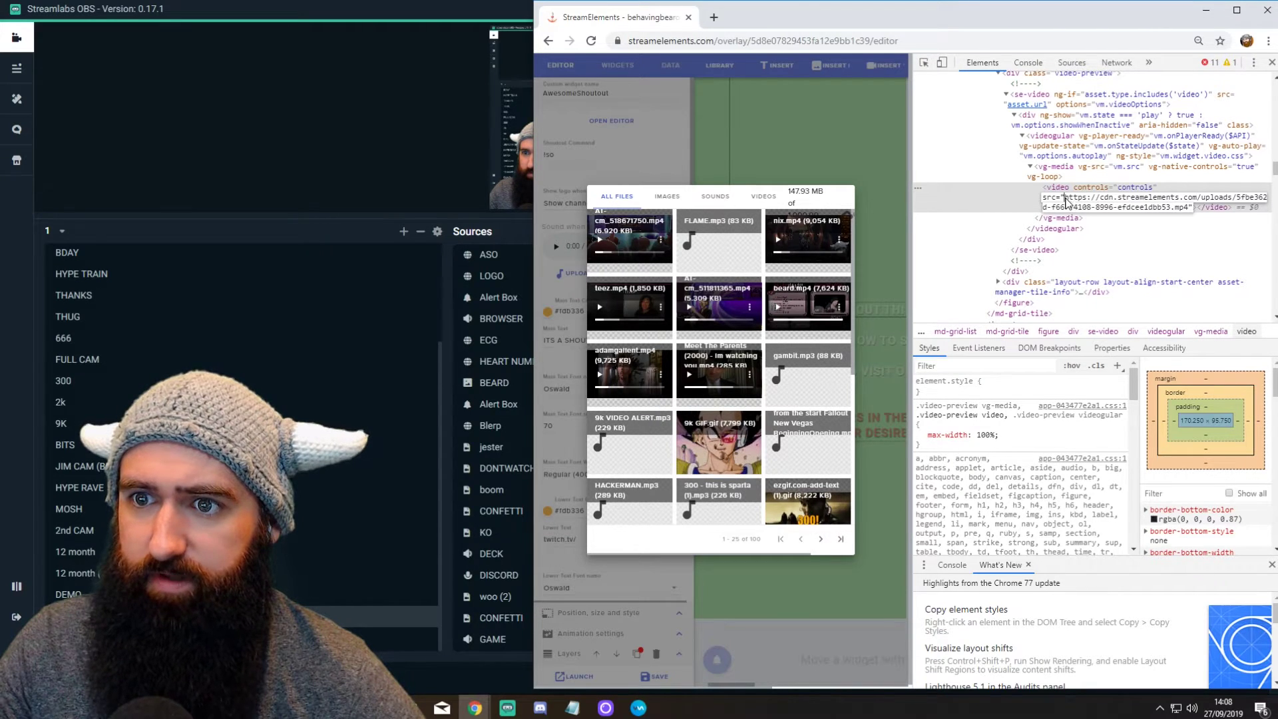
{"action": "key", "text": "Escape"}
{"action": "double_click", "coordinate": [1095, 203]}
{"action": "key", "text": "Escape"}
{"action": "right_click", "coordinate": [1116, 204]}
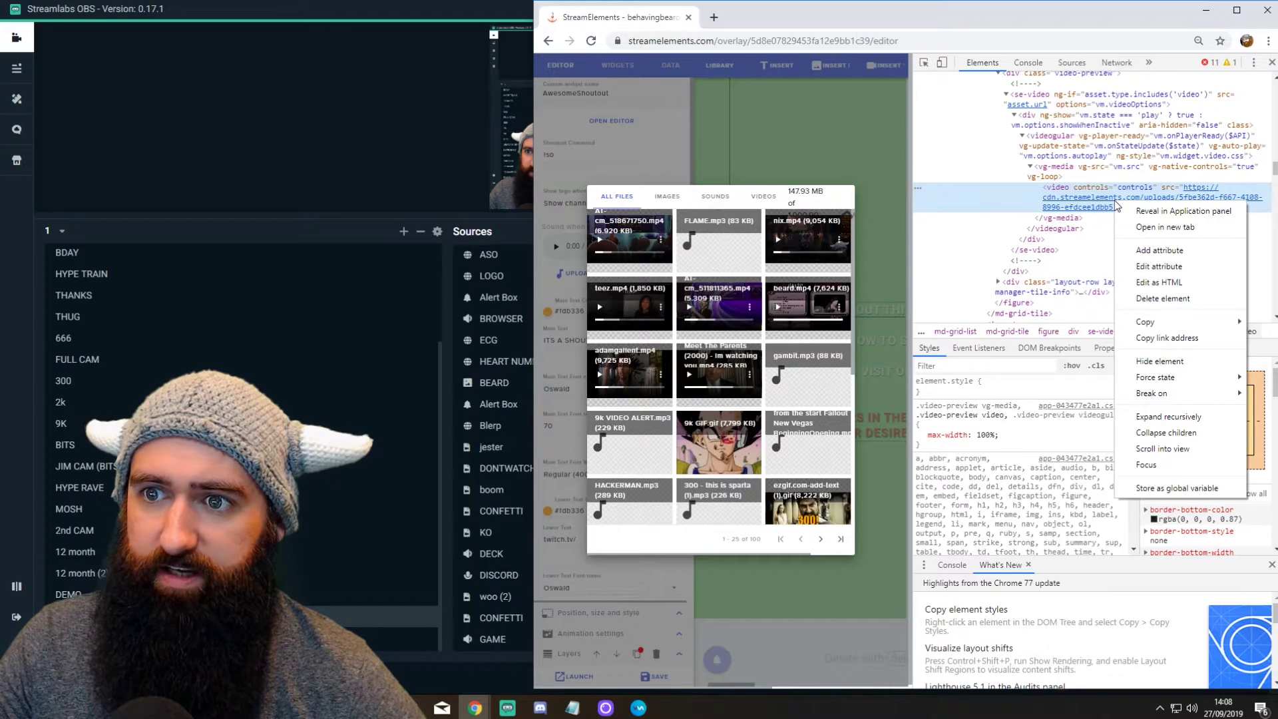
{"action": "key", "text": "Escape"}
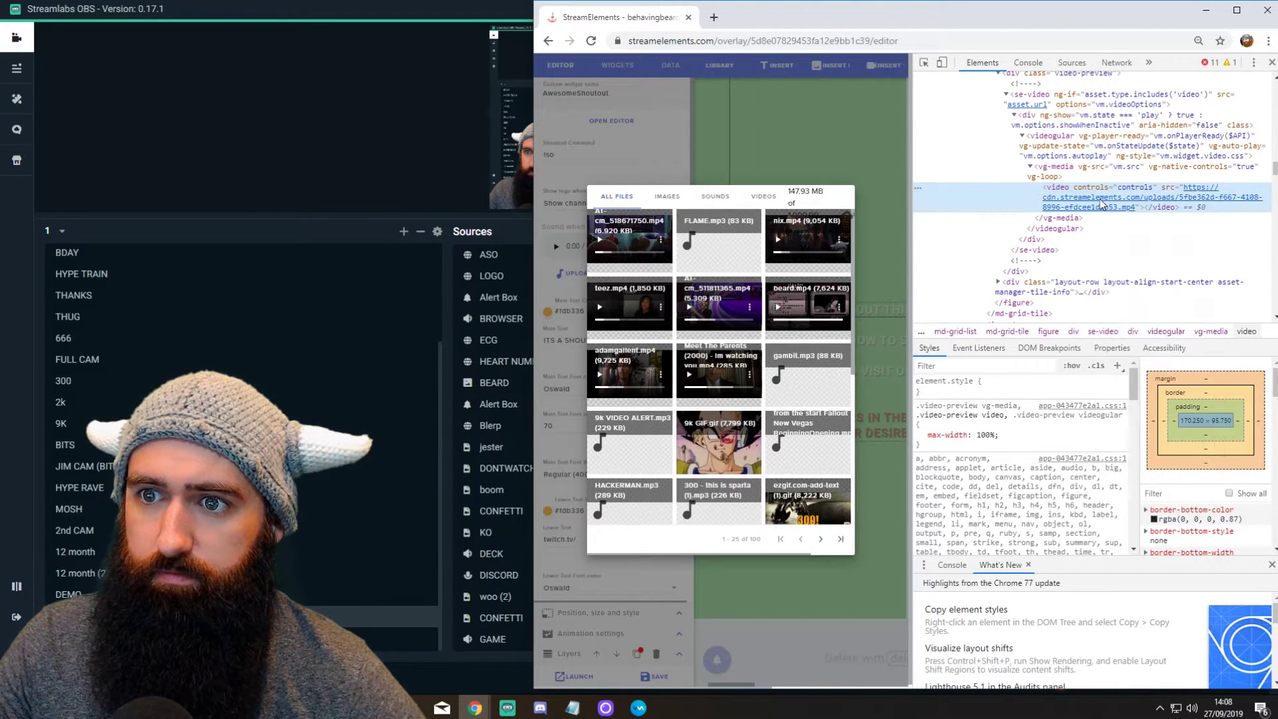
{"action": "double_click", "coordinate": [1101, 203]}
{"action": "key", "text": "ctrl+c"}
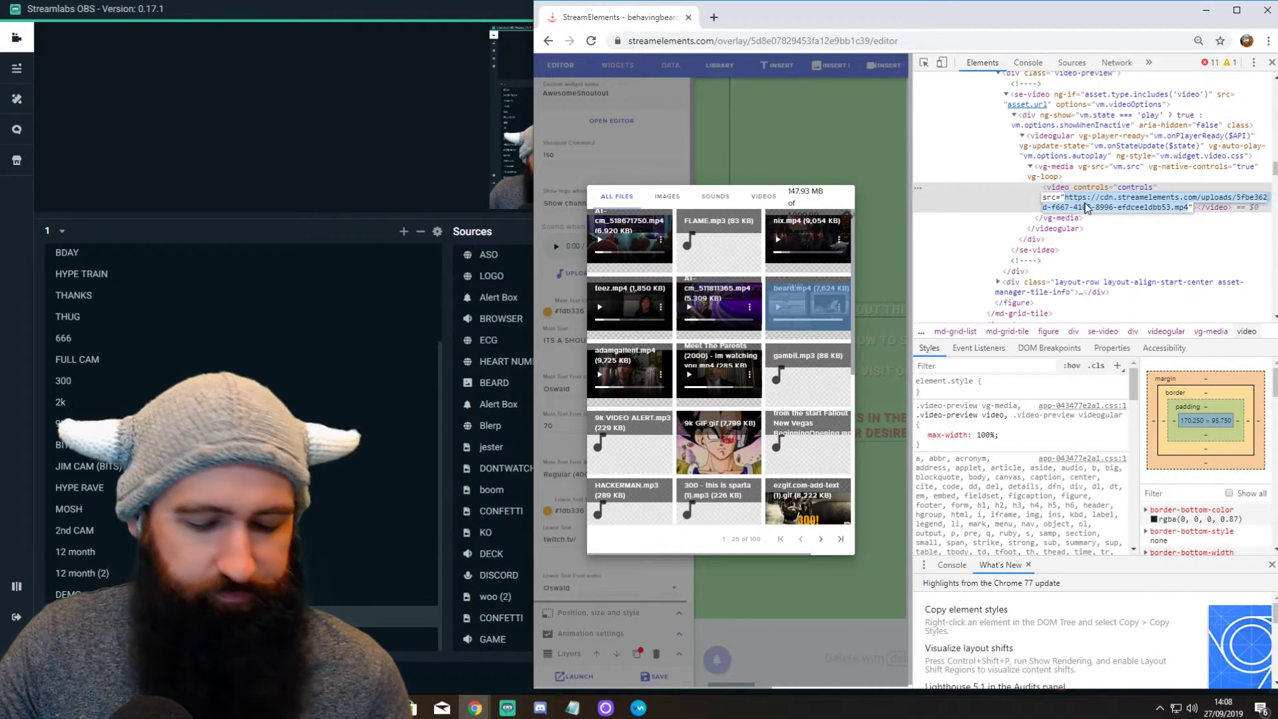
{"action": "left_click", "coordinate": [857, 93]}
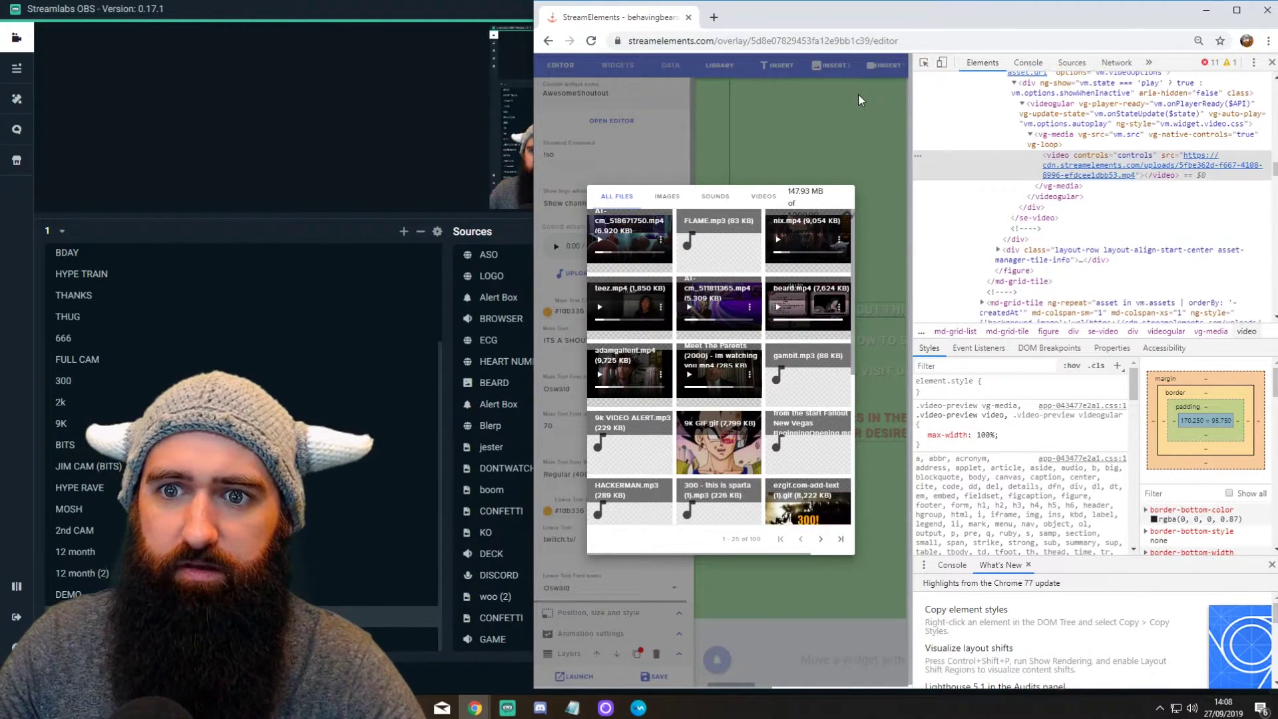
Step: Close the library and DevTools, then view the AwesomeShoutout widget's JavaScript in the code editor
{"action": "left_click", "coordinate": [1271, 62]}
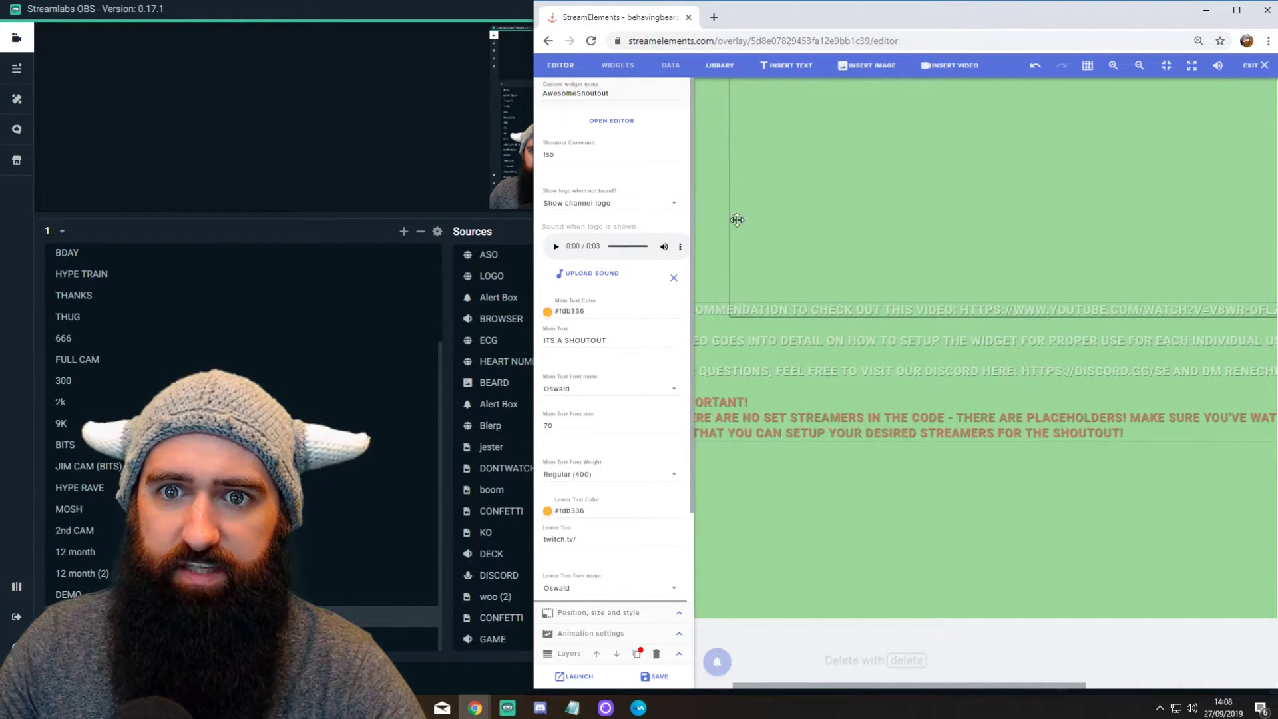
{"action": "left_click", "coordinate": [610, 122]}
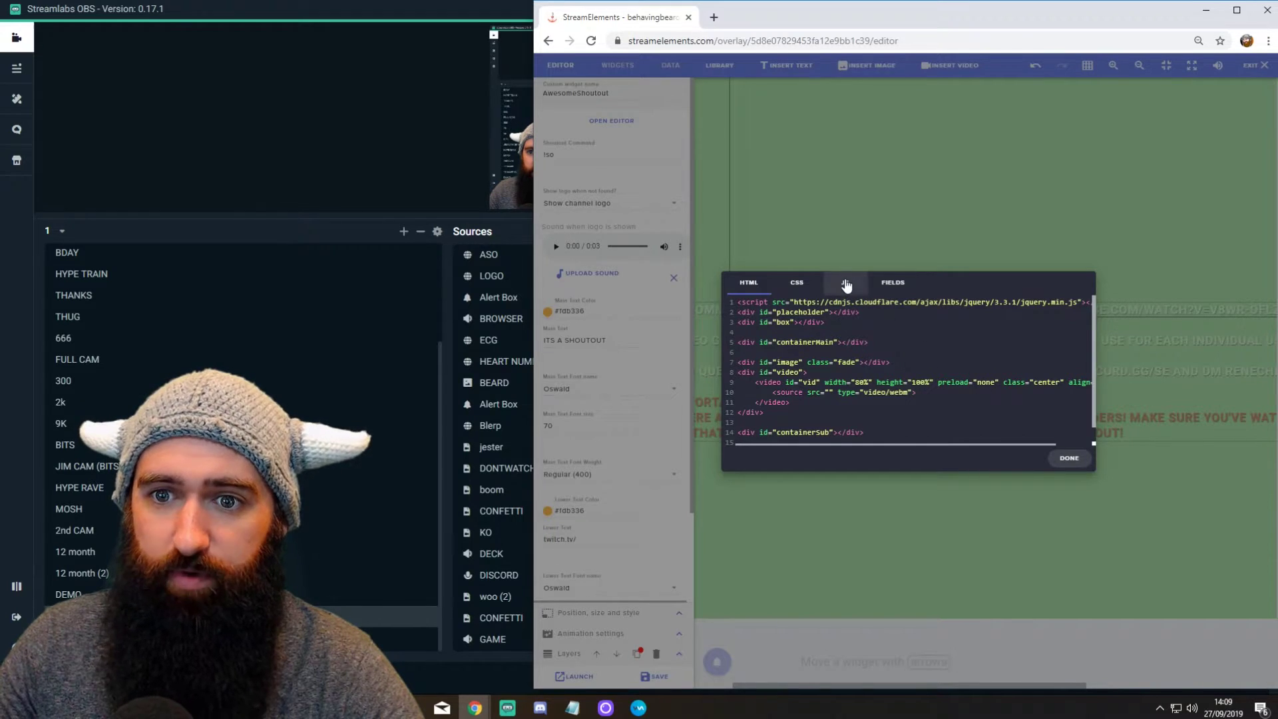
{"action": "left_click", "coordinate": [845, 281]}
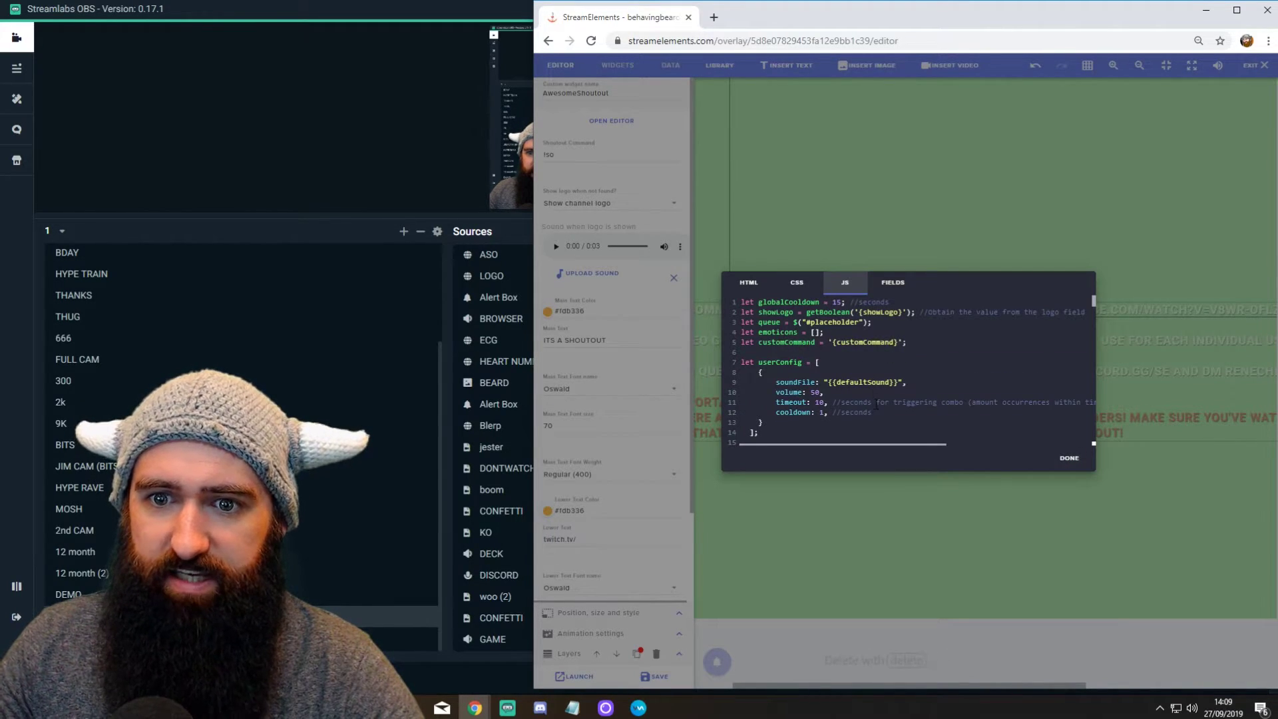
Step: Paste the uploaded video's CDN URL over streamer1's placeholder video URL on line 52
{"action": "scroll", "coordinate": [908, 366], "scroll_direction": "down", "scroll_amount": 1}
{"action": "scroll", "coordinate": [908, 366], "scroll_direction": "down", "scroll_amount": 15}
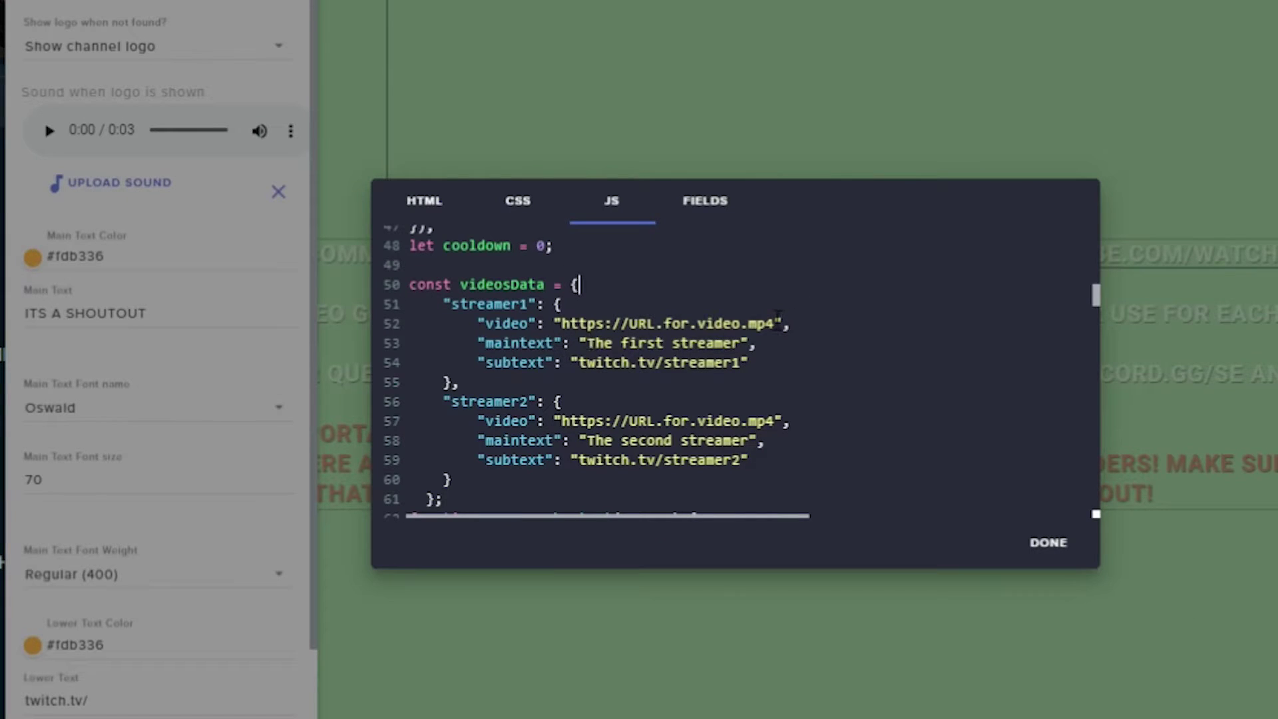
{"action": "left_click_drag", "start_coordinate": [776, 323], "coordinate": [562, 324]}
{"action": "key", "text": "ctrl+v"}
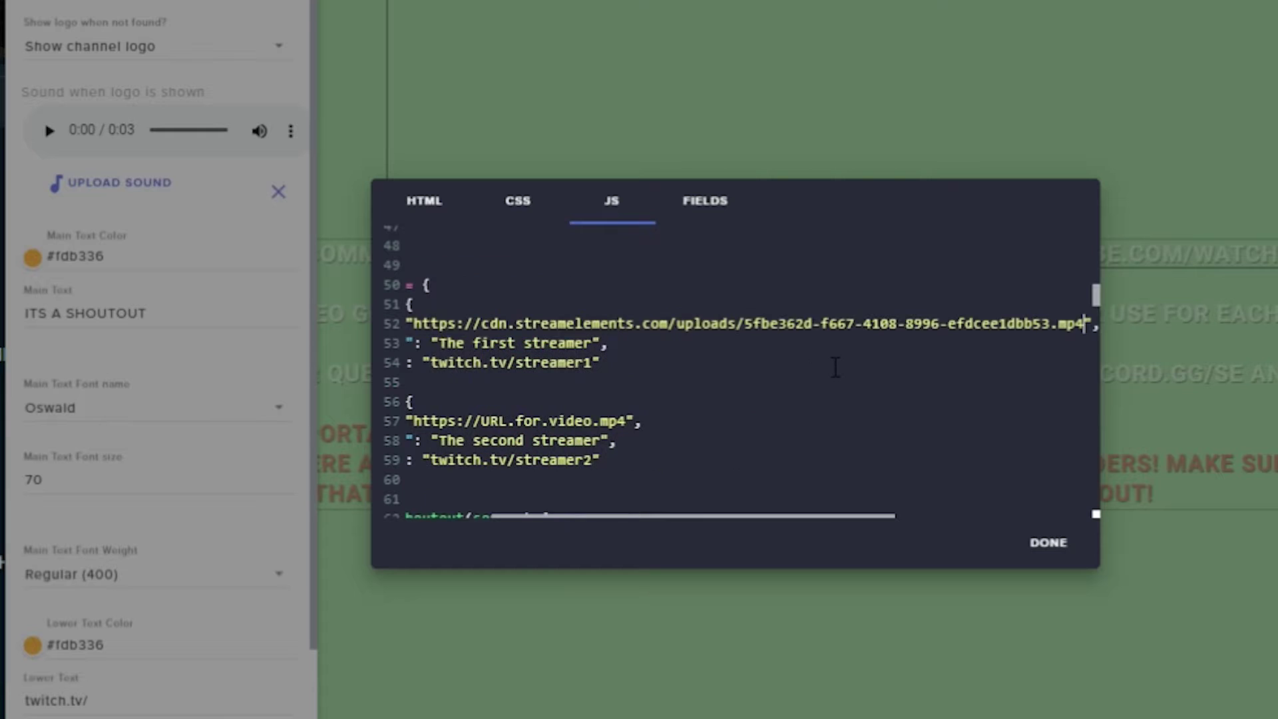
{"action": "left_click_drag", "start_coordinate": [662, 516], "coordinate": [605, 521]}
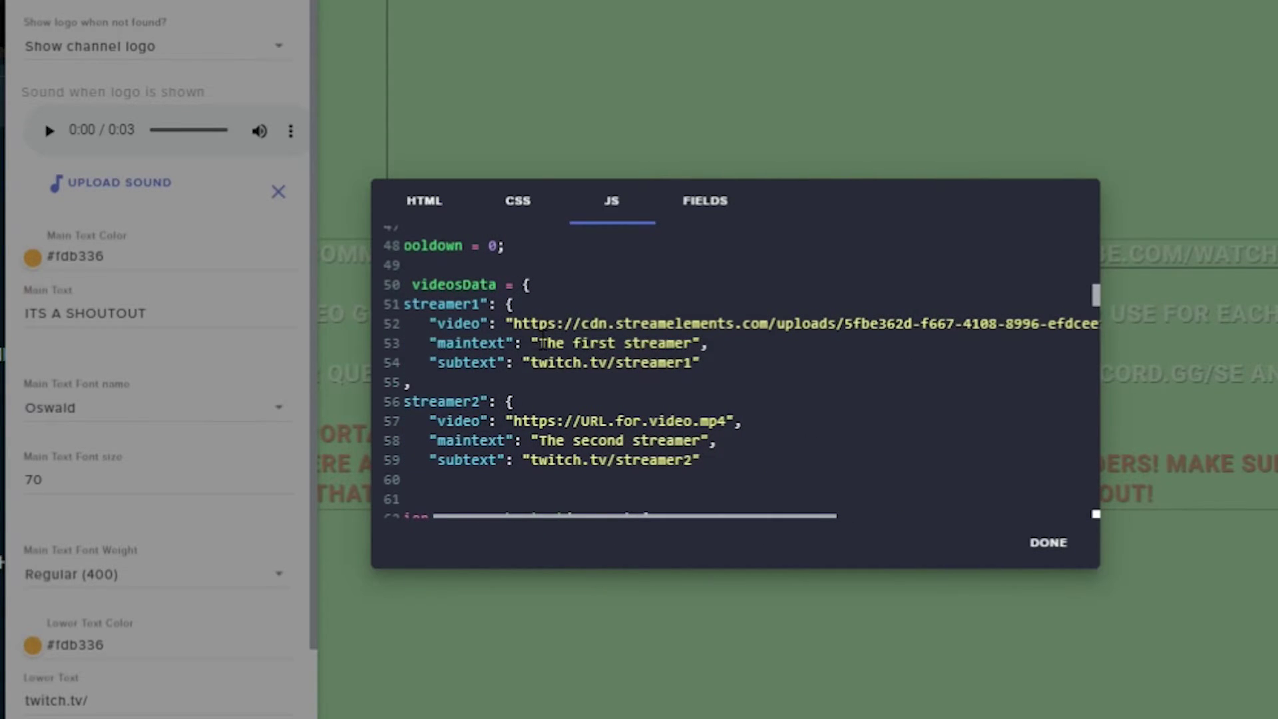
Step: Replace streamer1's main text with 'OMG ITS JAMS' and its subtext with 'HE ROCKS!'
{"action": "left_click_drag", "start_coordinate": [542, 343], "coordinate": [692, 342]}
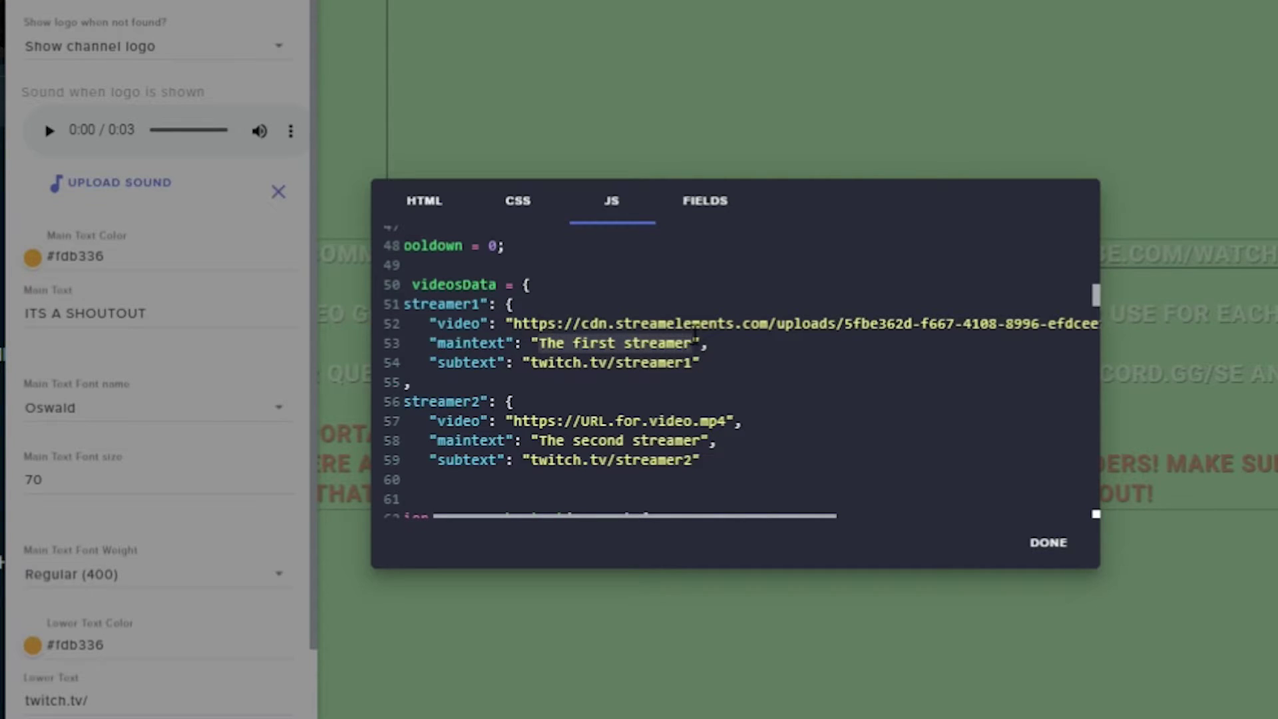
{"action": "type", "text": "OMG ITS "}
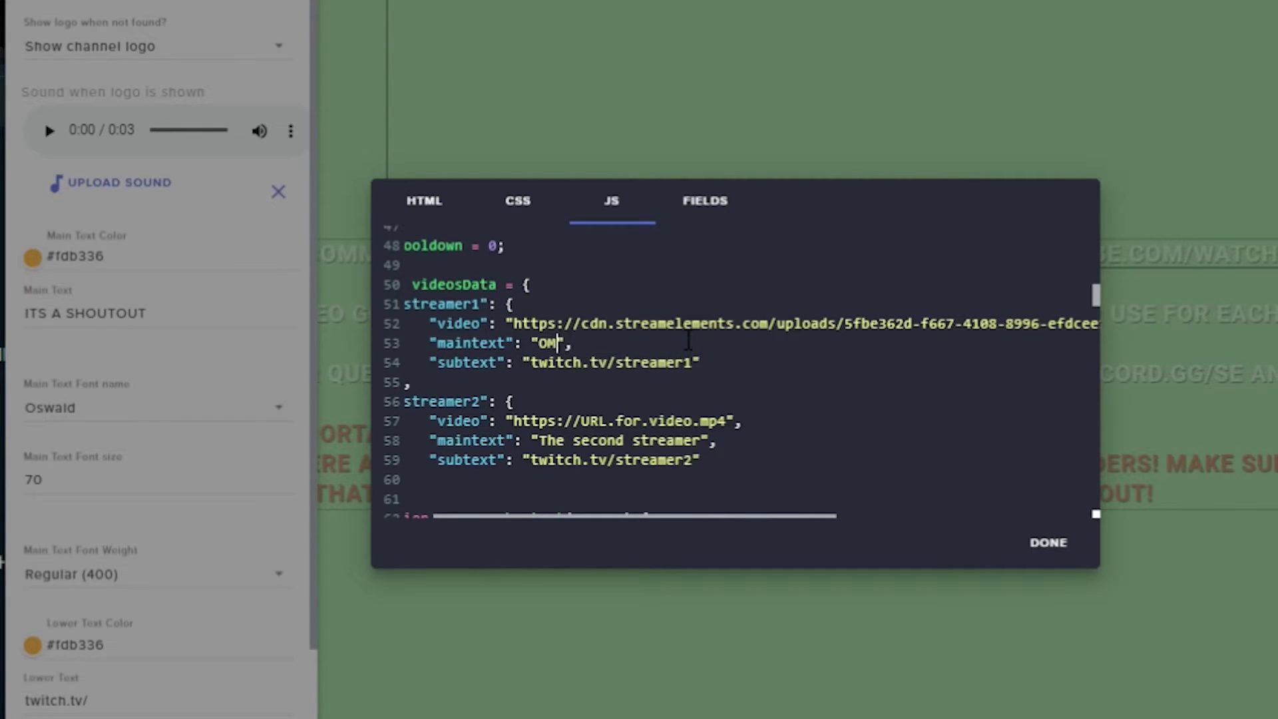
{"action": "type", "text": "JAMS"}
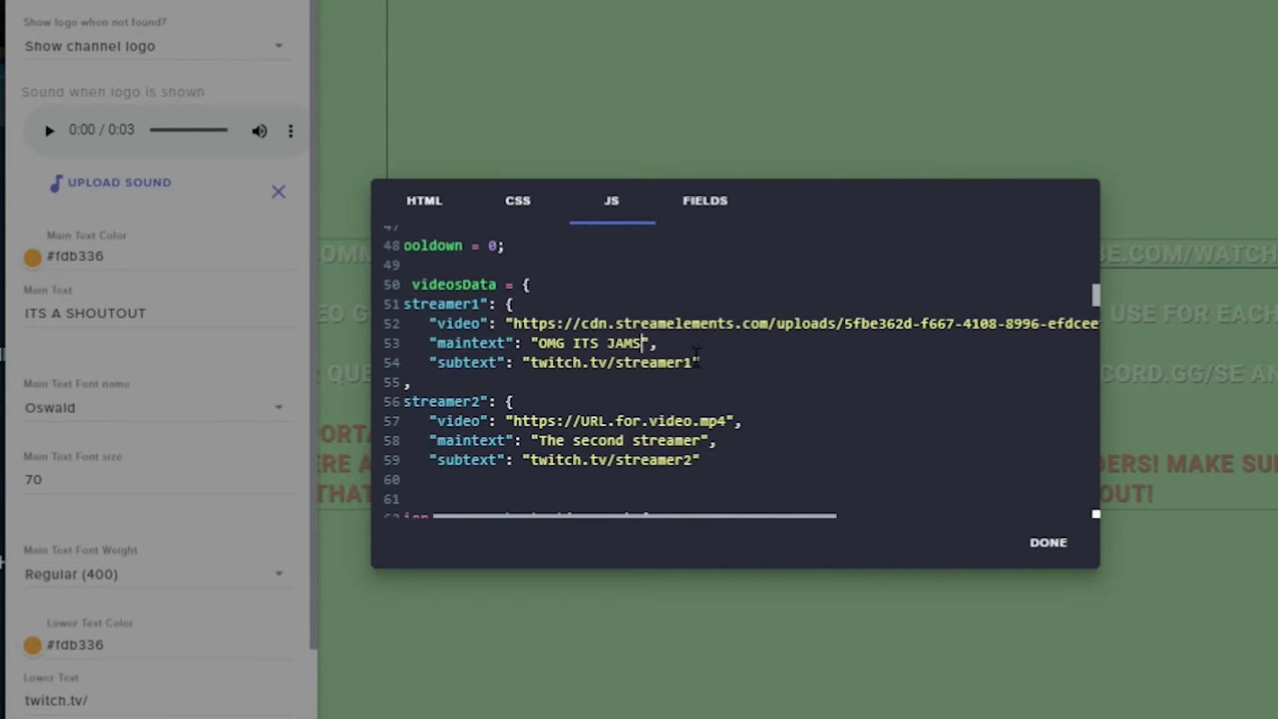
{"action": "left_click_drag", "start_coordinate": [695, 362], "coordinate": [543, 362]}
{"action": "type", "text": "HE ROCKS"}
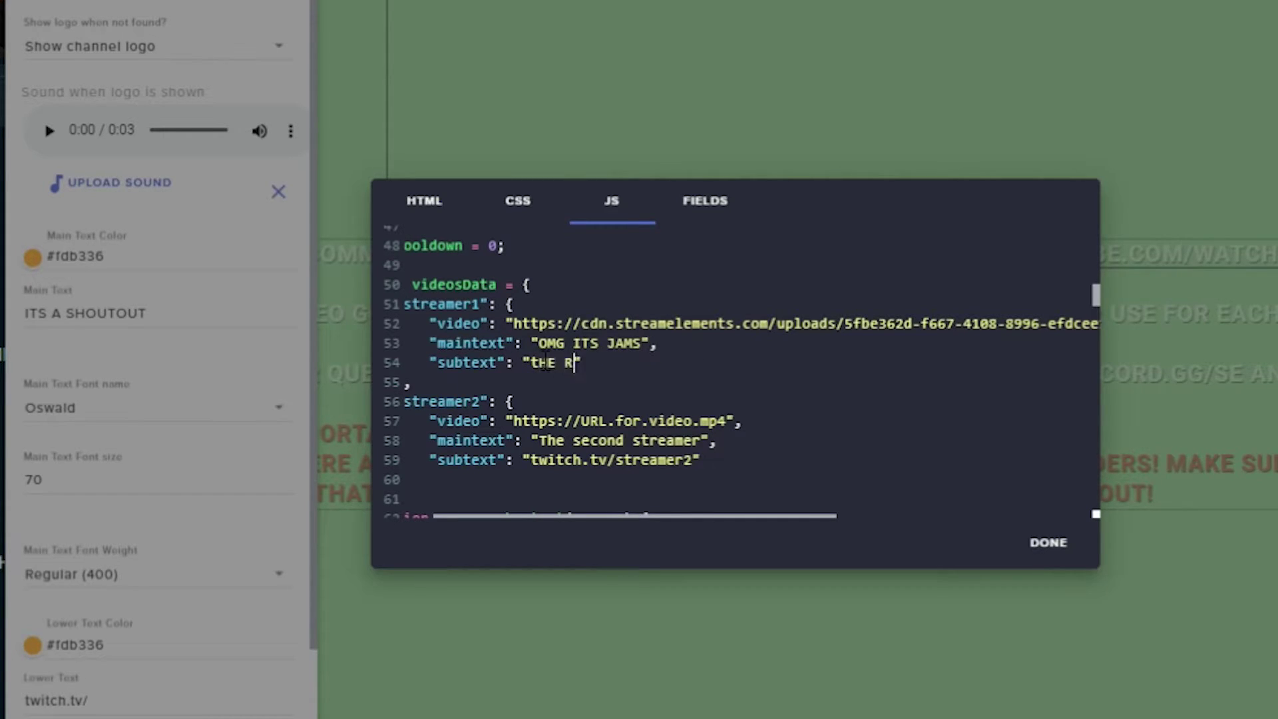
{"action": "type", "text": "!"}
{"action": "key", "text": "BackSpace"}
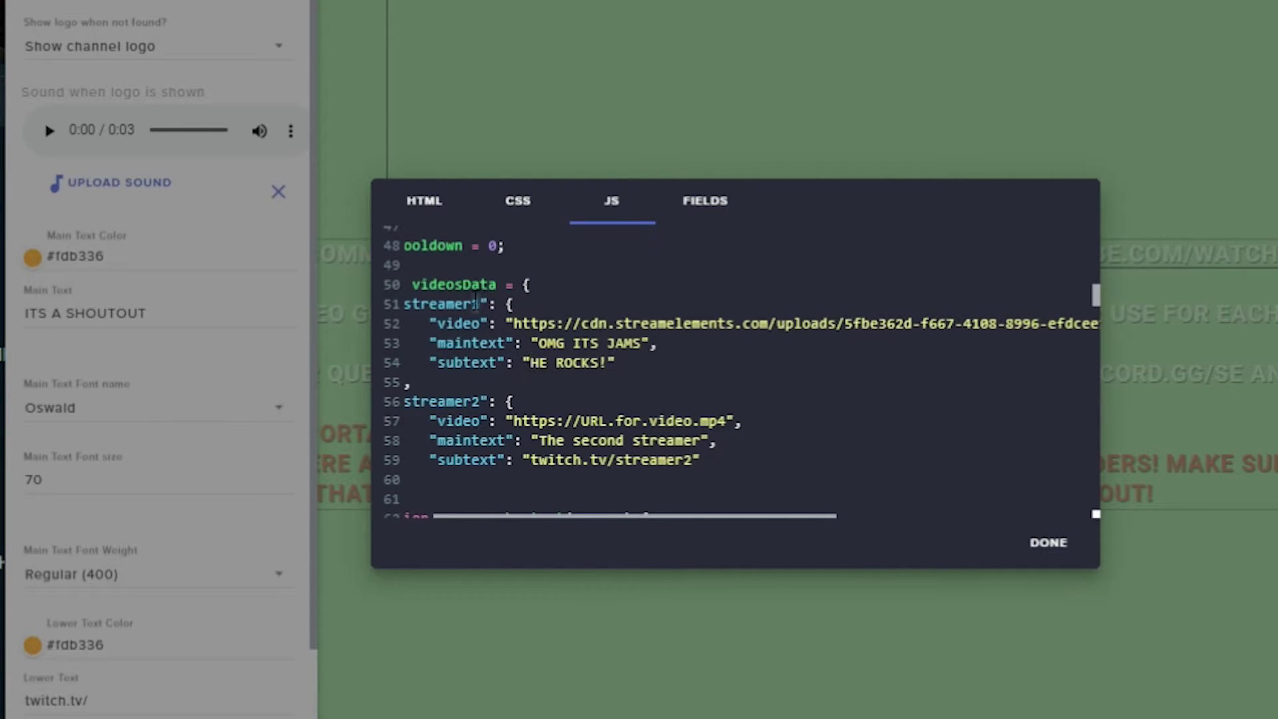
Step: Rename the streamer1 key on line 51 to 'jamshams' and add a trailing space after 'HE ROCKS!'
{"action": "double_click", "coordinate": [408, 304]}
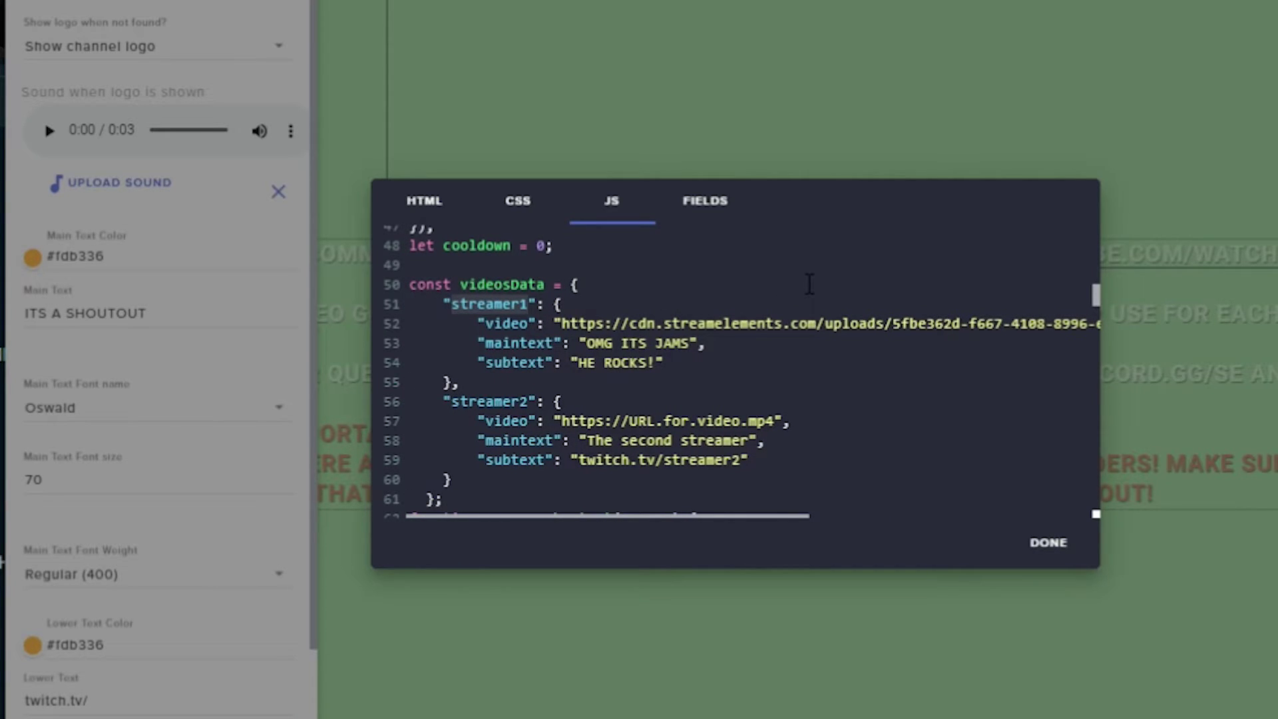
{"action": "type", "text": "jamshams"}
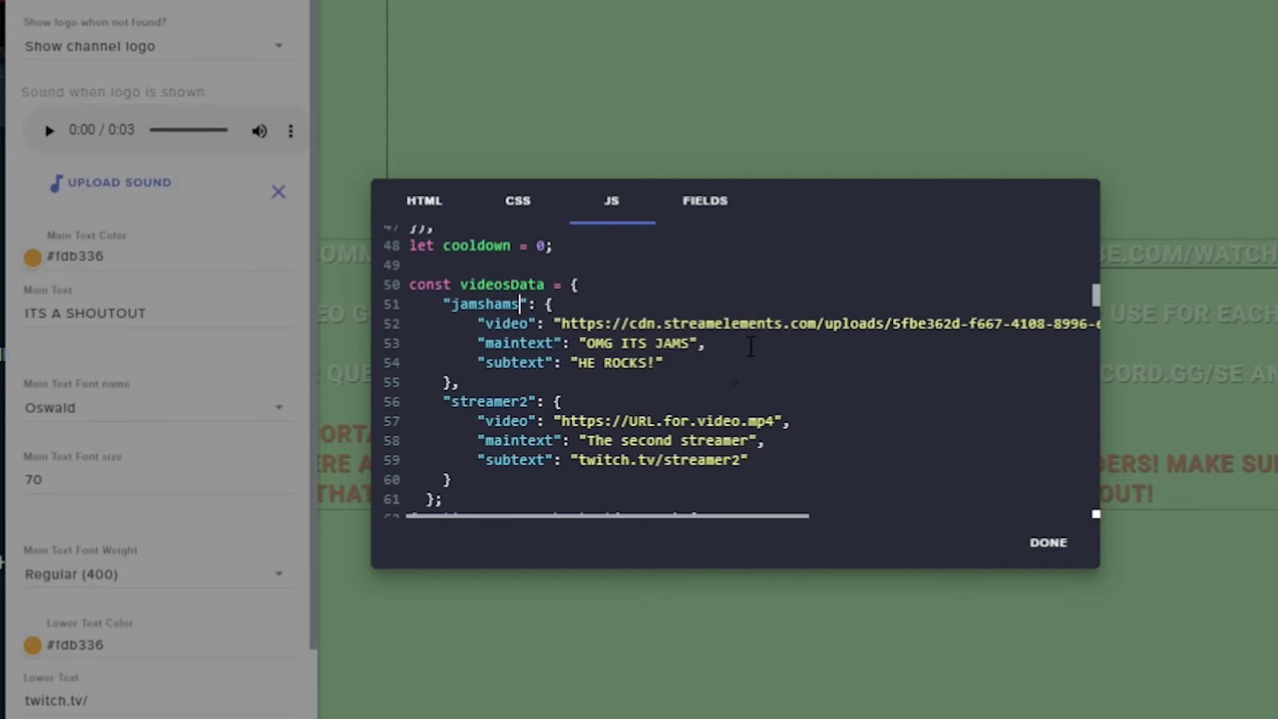
{"action": "left_click", "coordinate": [656, 364]}
{"action": "scroll", "coordinate": [466, 319], "scroll_direction": "down", "scroll_amount": 5}
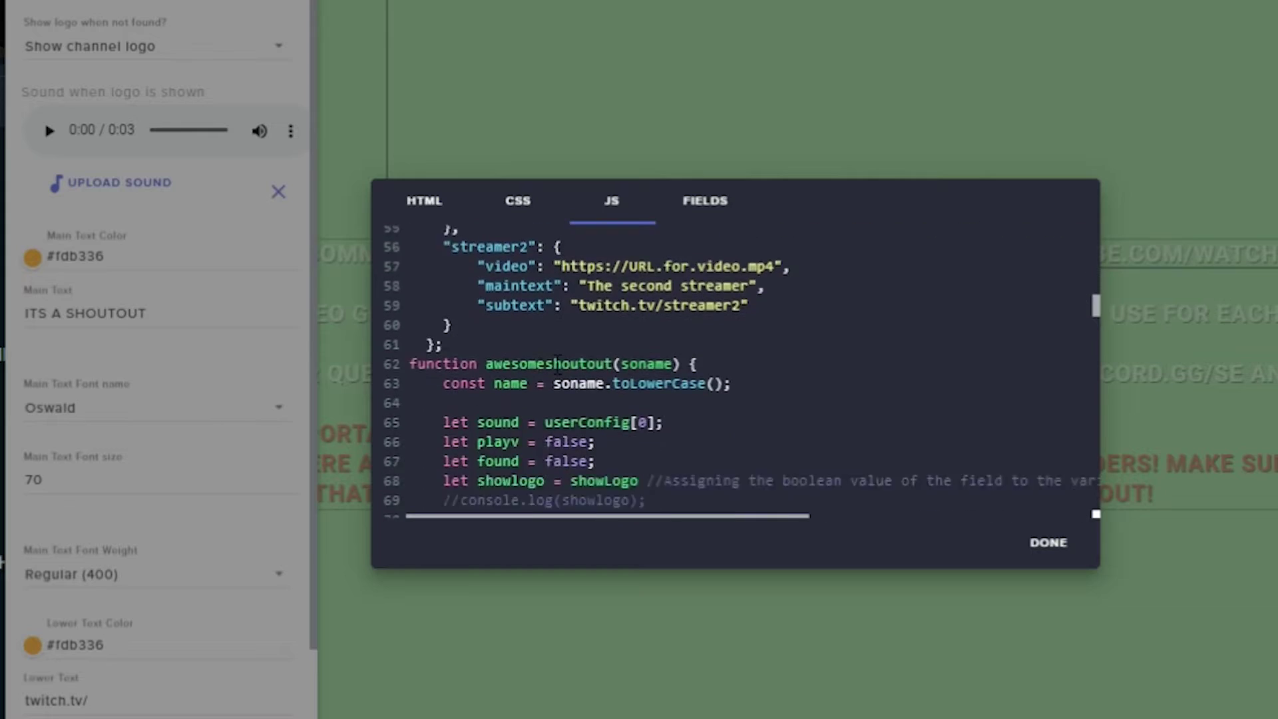
{"action": "scroll", "coordinate": [515, 303], "scroll_direction": "up", "scroll_amount": 5}
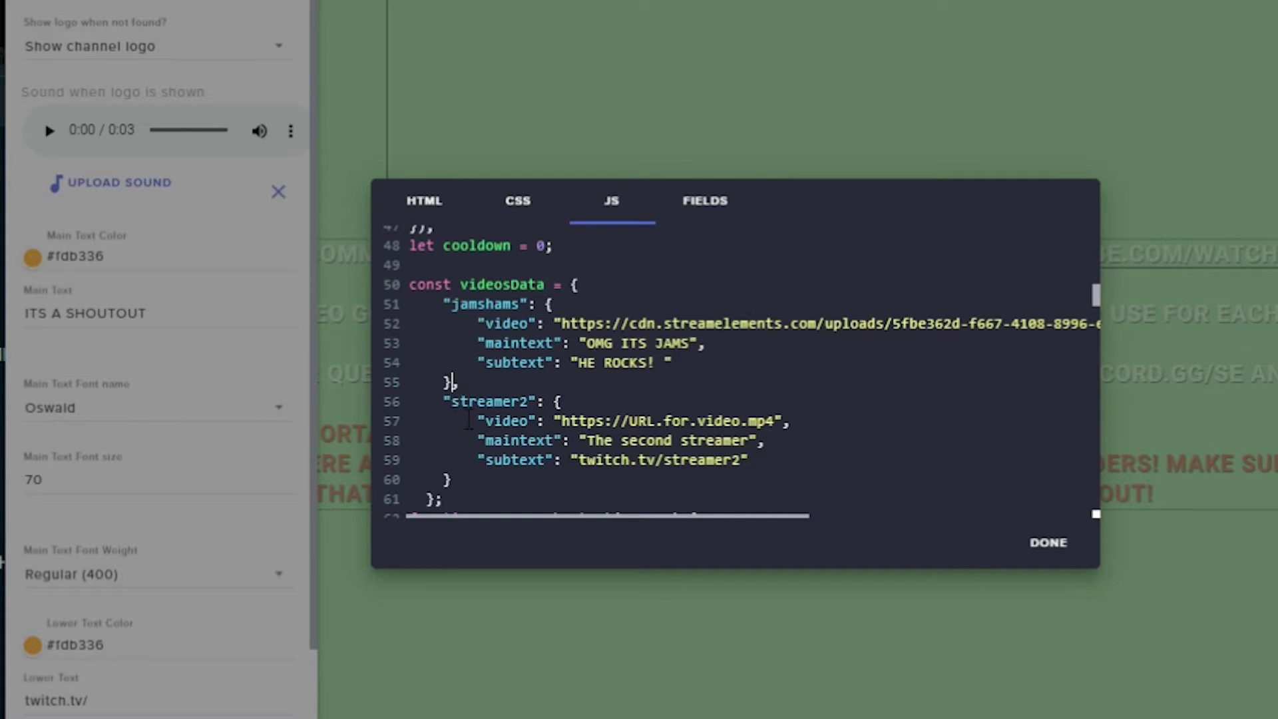
{"action": "key", "text": "Down"}
Step: Duplicate the streamer2 entry block directly below itself in videosData
{"action": "left_click_drag", "start_coordinate": [454, 382], "coordinate": [458, 481]}
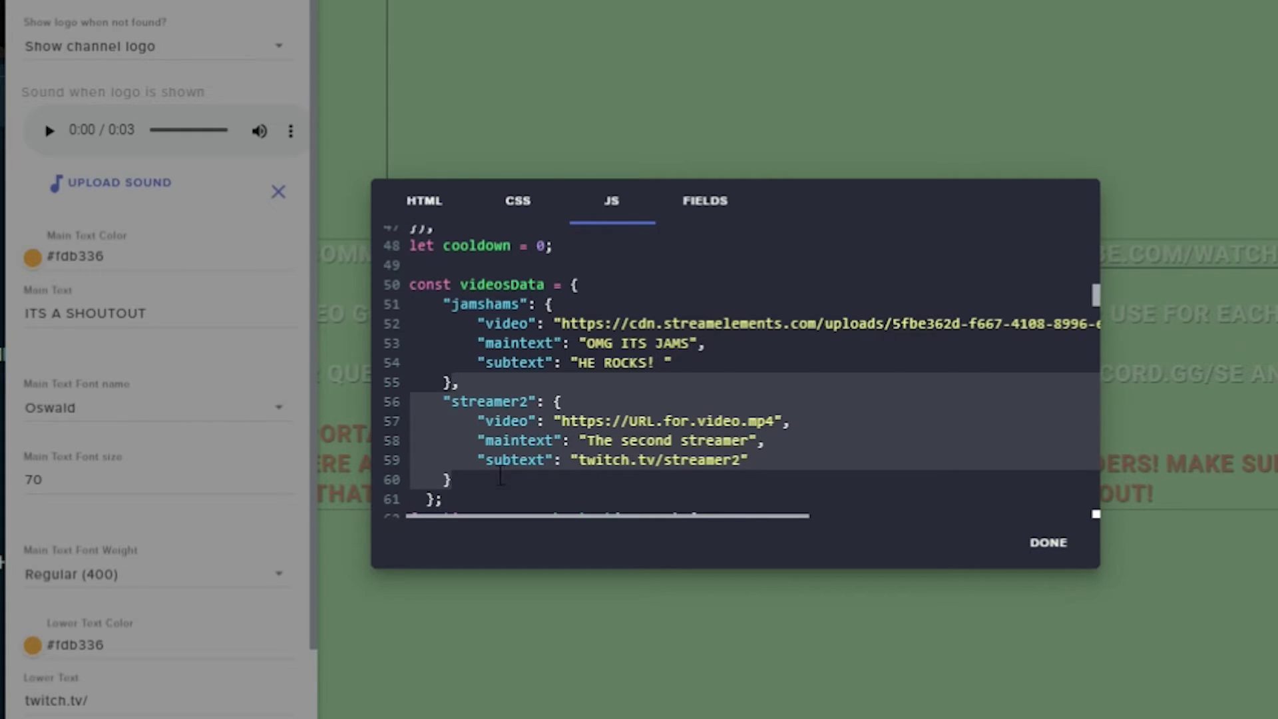
{"action": "left_click", "coordinate": [470, 477]}
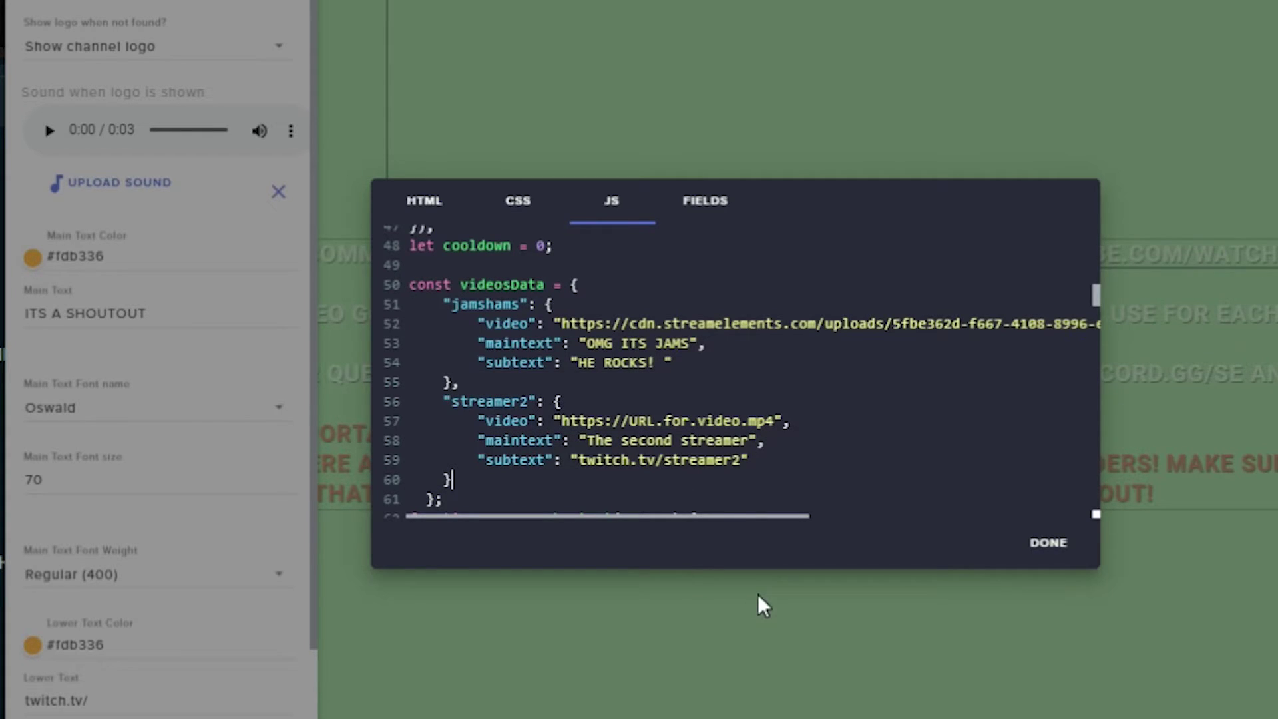
{"action": "type", "text": ",     \"streamer2\": {         \"video\": \"https://URL.for.video.mp4\",         \"maintext\": \"The second streamer\",         \"subtext\": \"twitch.tv/streamer2\"     }"}
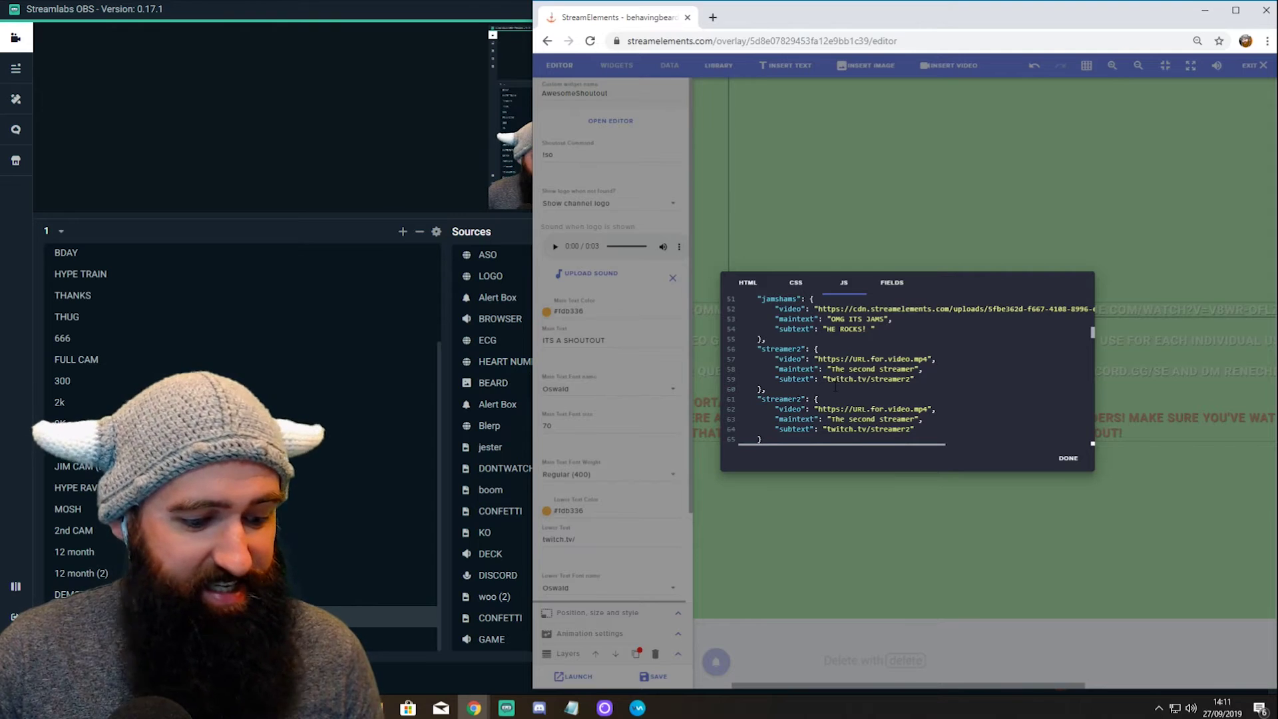
{"action": "scroll", "coordinate": [865, 384], "scroll_direction": "up", "scroll_amount": 5}
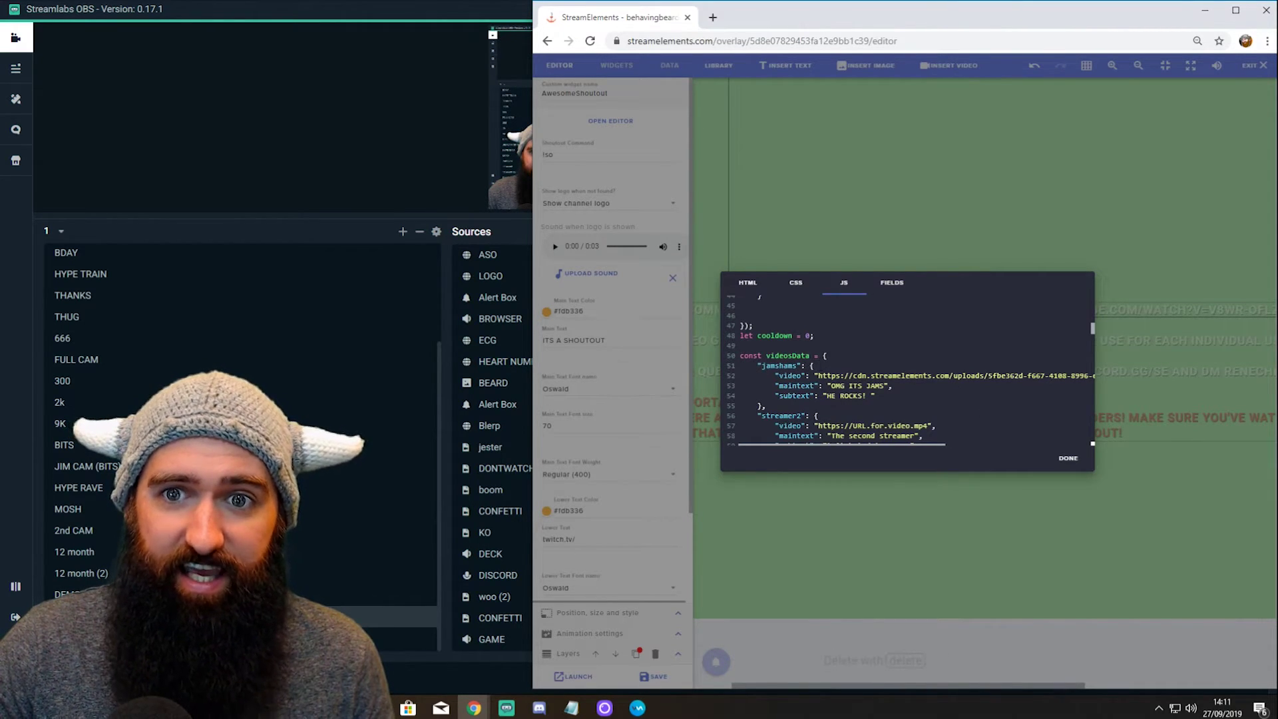
Step: Save the widget changes and send '!so jamshams' in the Twitch chat popout
{"action": "left_click", "coordinate": [1068, 460]}
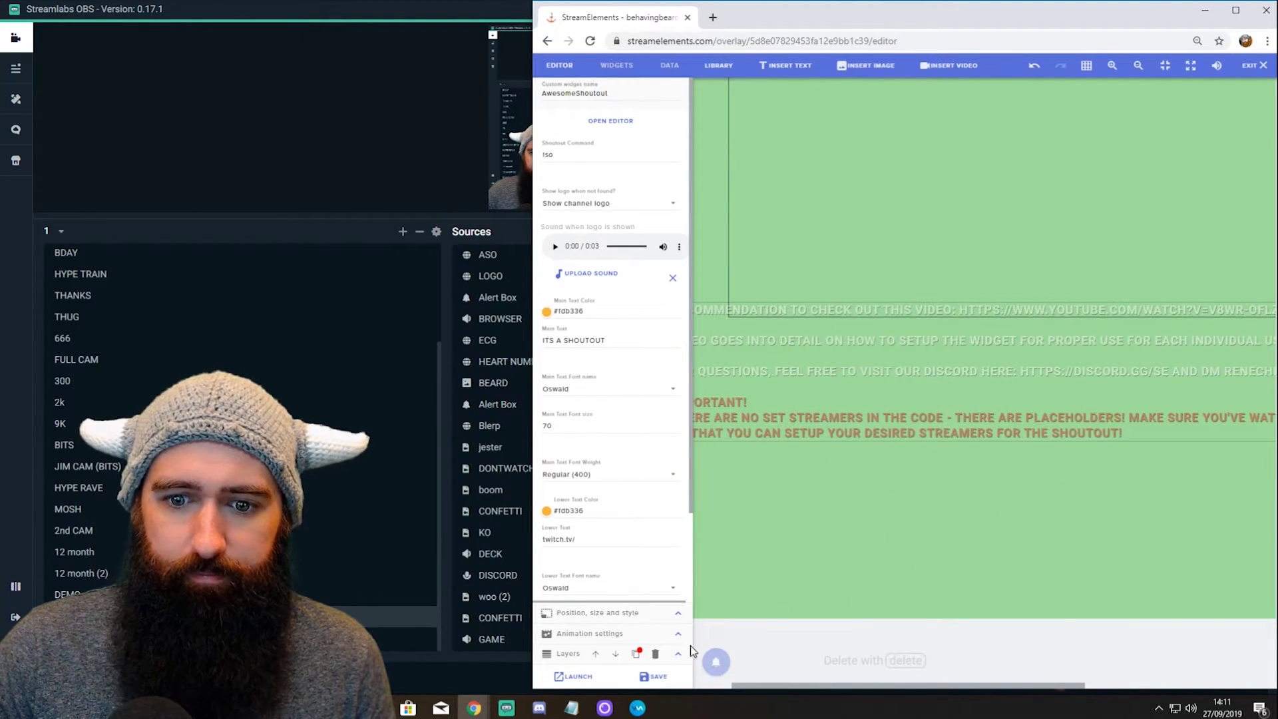
{"action": "left_click", "coordinate": [659, 677]}
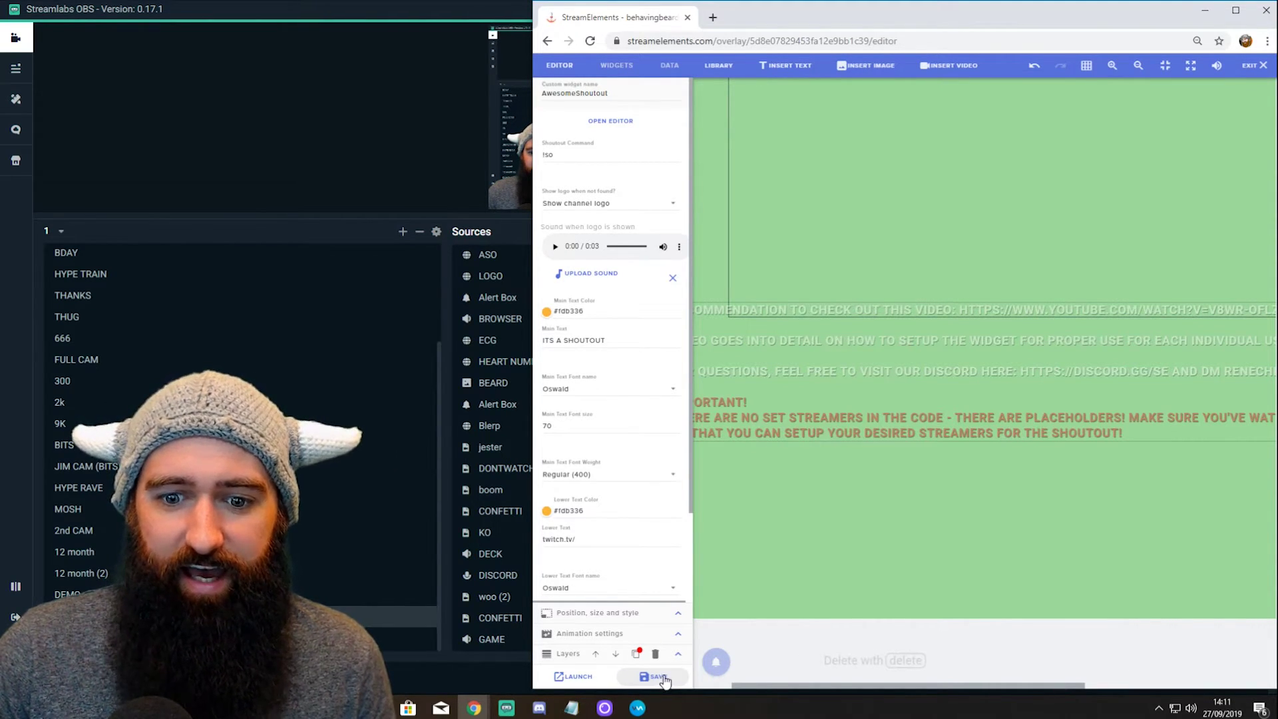
{"action": "mouse_move", "coordinate": [474, 707]}
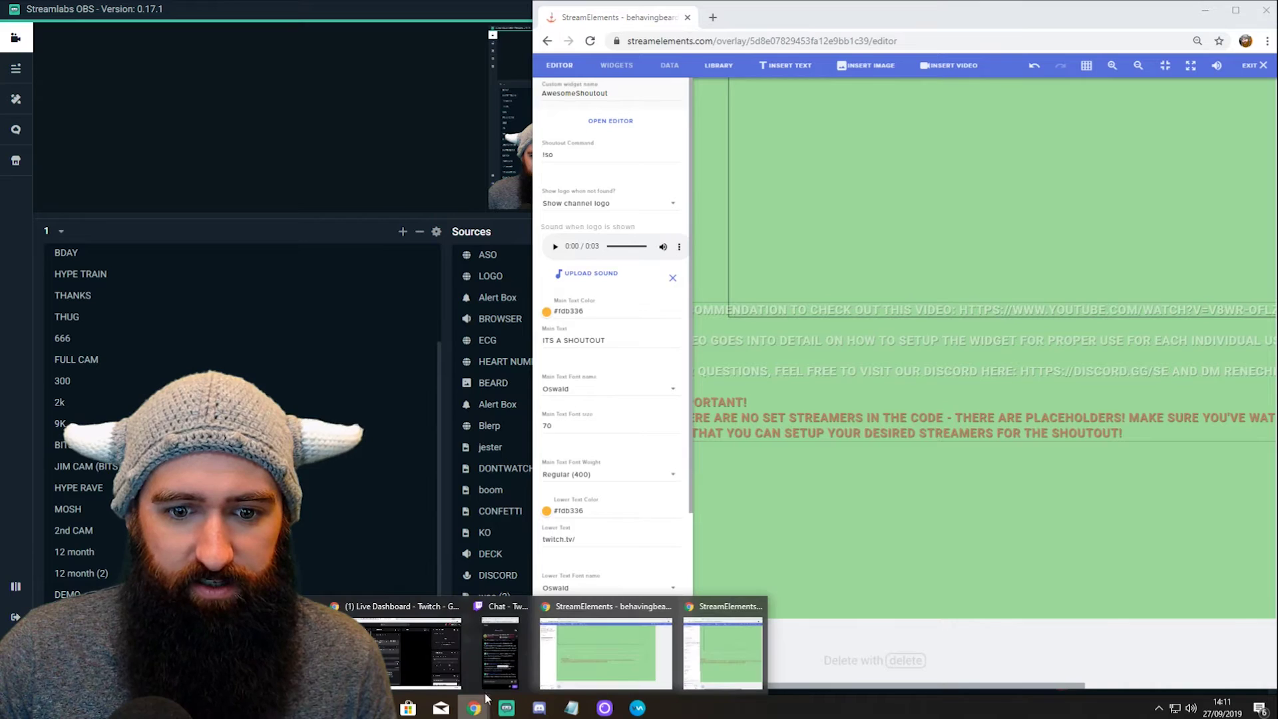
{"action": "left_click", "coordinate": [502, 642]}
{"action": "left_click", "coordinate": [933, 482]}
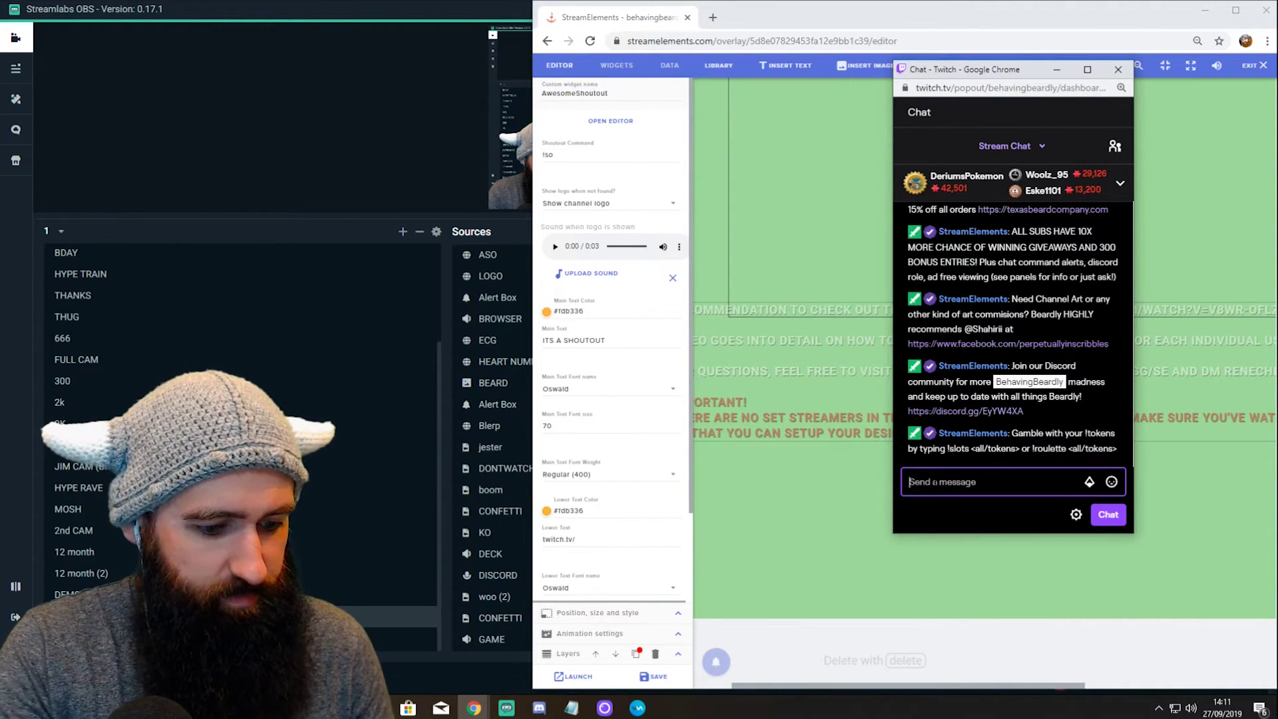
{"action": "type", "text": "!so jamshams"}
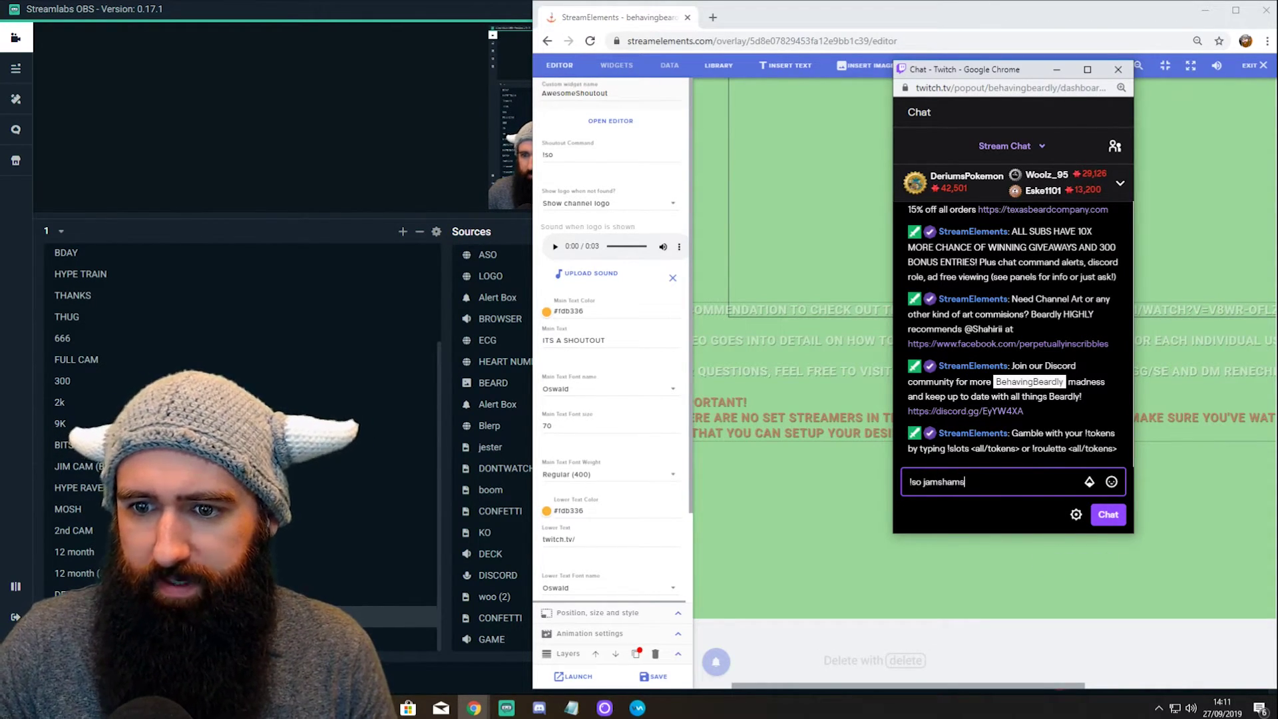
{"action": "key", "text": "Return"}
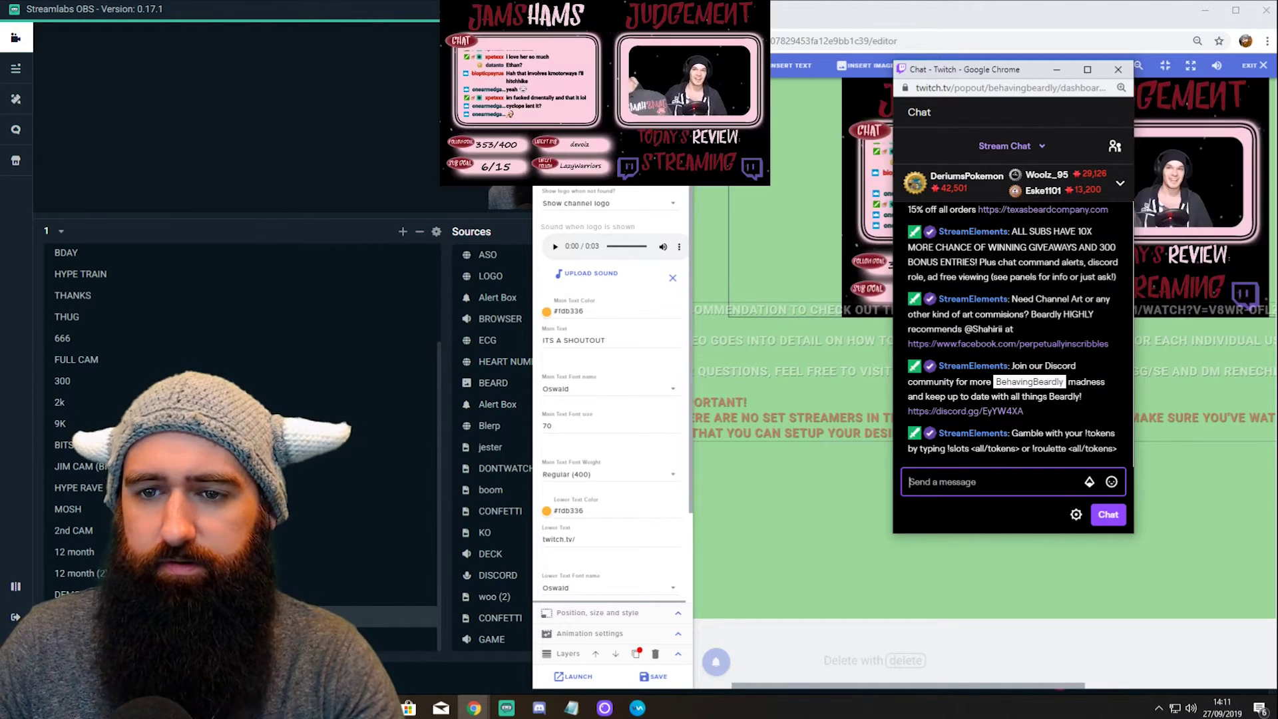
Step: Bring Streamlabs OBS to the front and select the ASO source in the Sources panel
{"action": "left_click", "coordinate": [1262, 65]}
{"action": "left_click", "coordinate": [342, 190]}
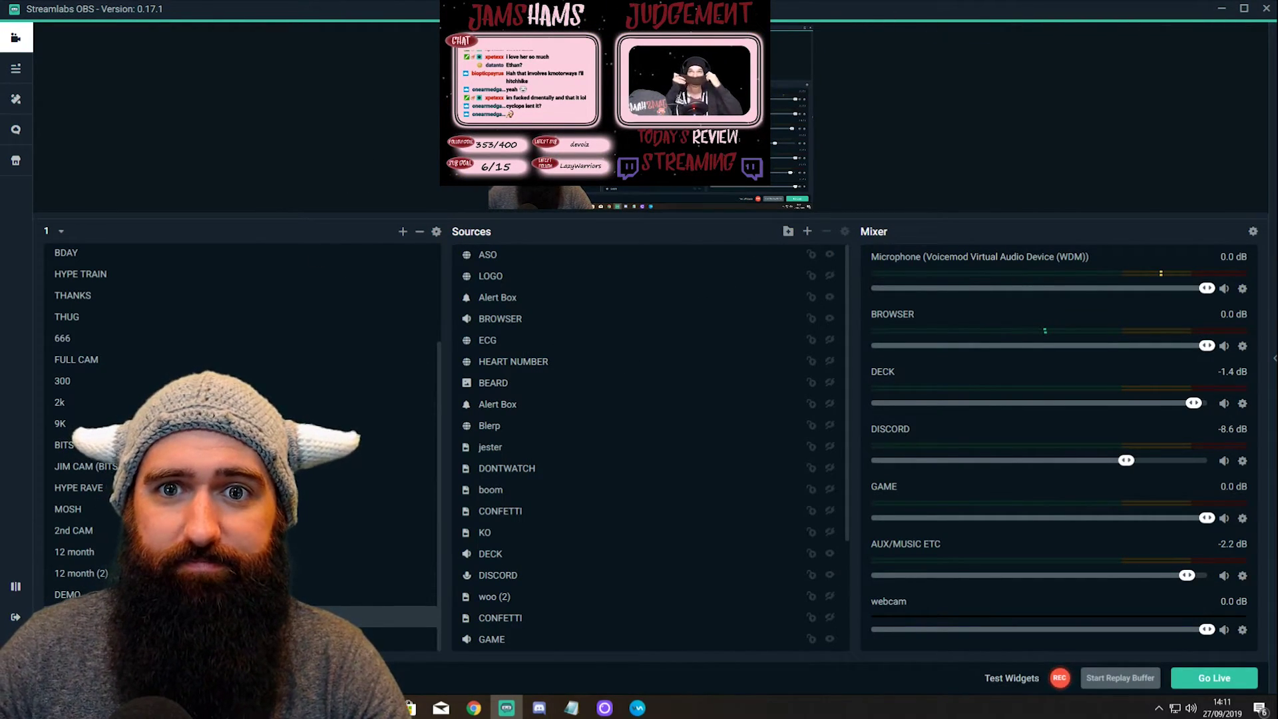
{"action": "left_click", "coordinate": [732, 80]}
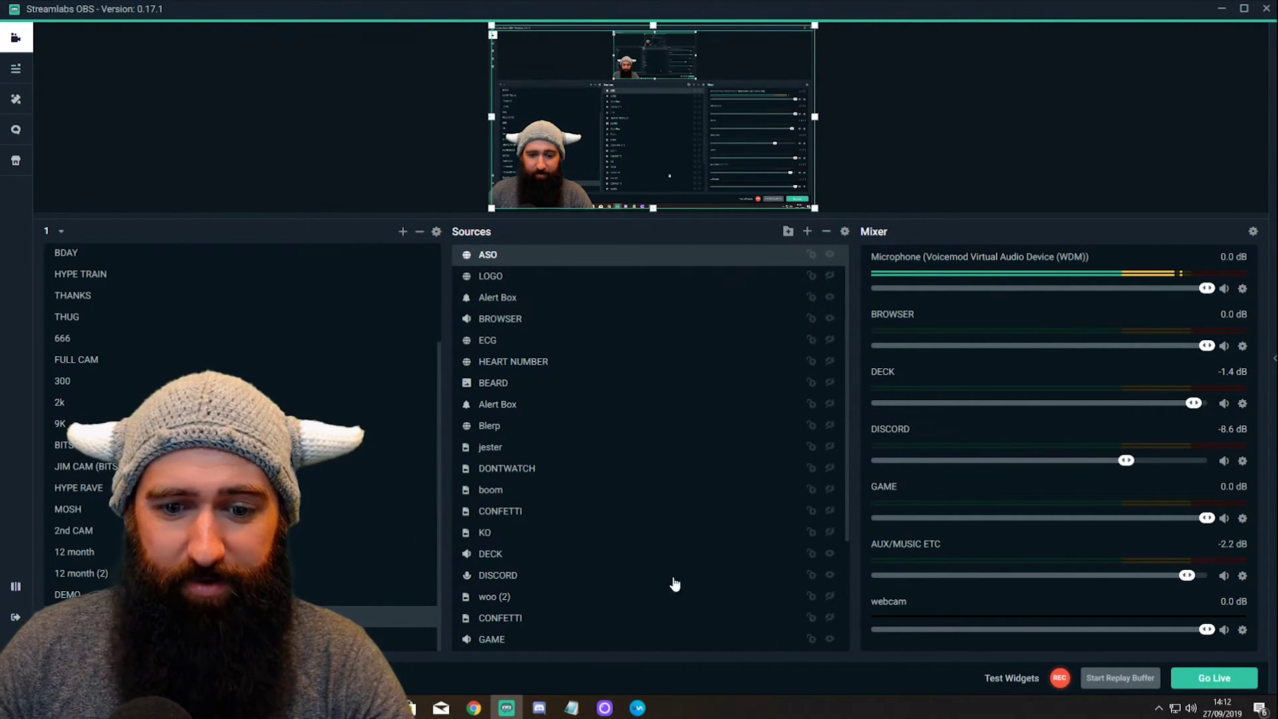
Step: Switch to Discord to view the shared code screenshot showing var soundVolume = 20
{"action": "left_click", "coordinate": [547, 713]}
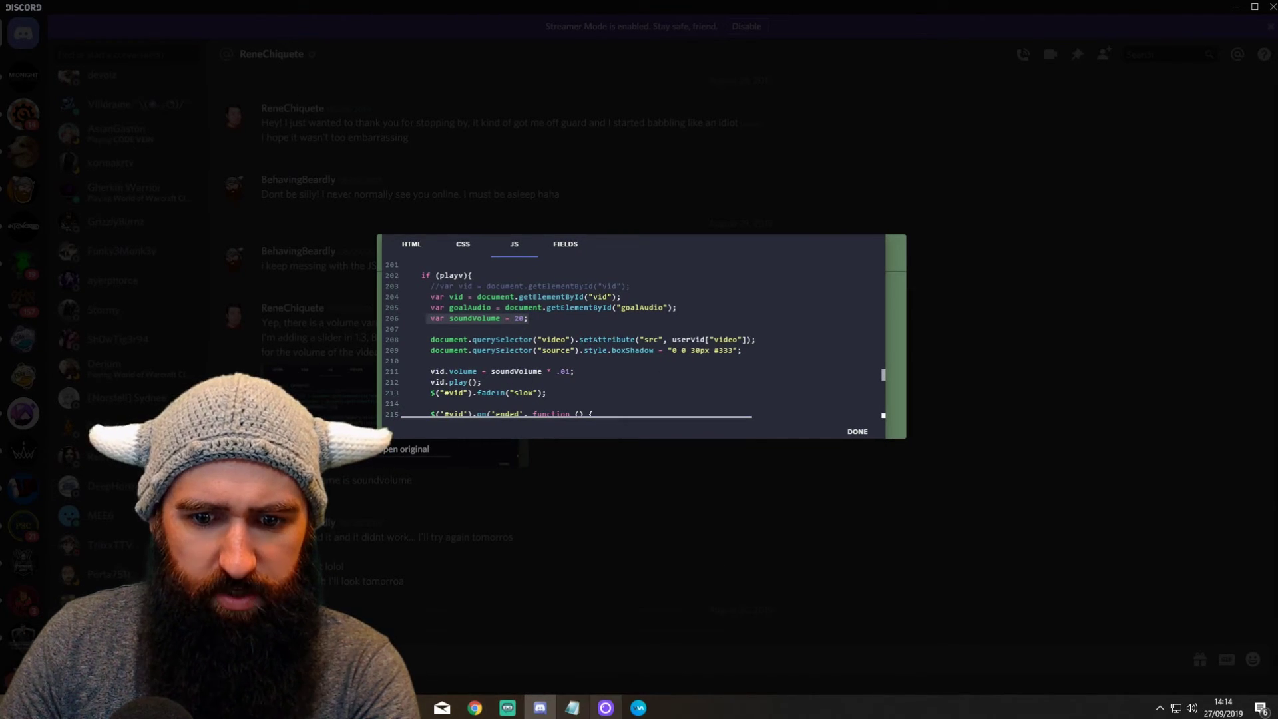
{"action": "mouse_move", "coordinate": [476, 713]}
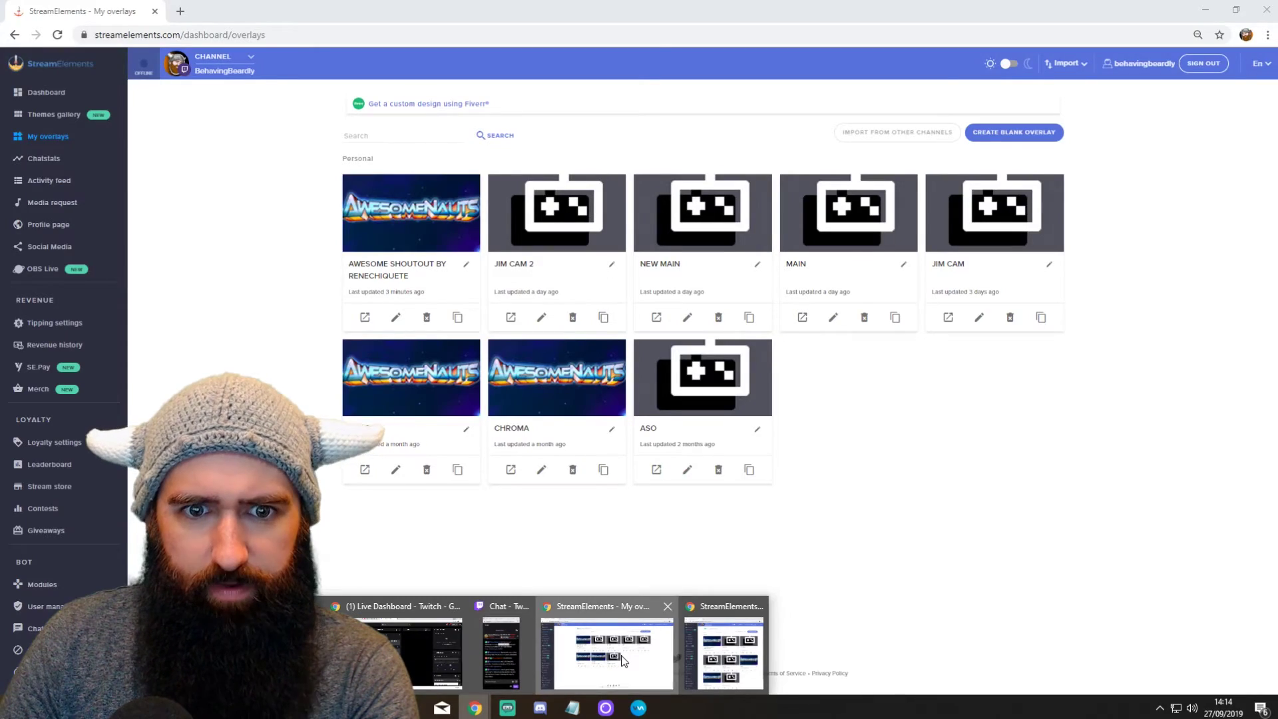
Step: Open the AwesomeShoutout widget's code editor on its JS tab
{"action": "left_click", "coordinate": [607, 649]}
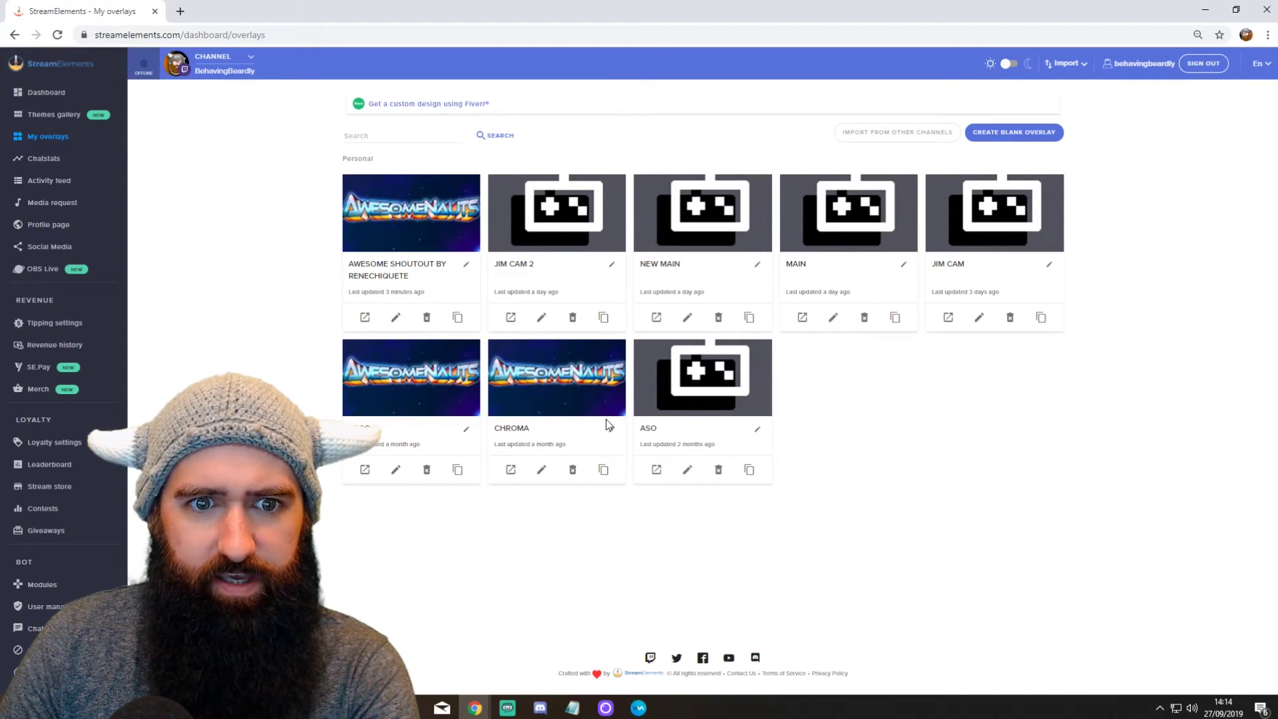
{"action": "left_click", "coordinate": [397, 322]}
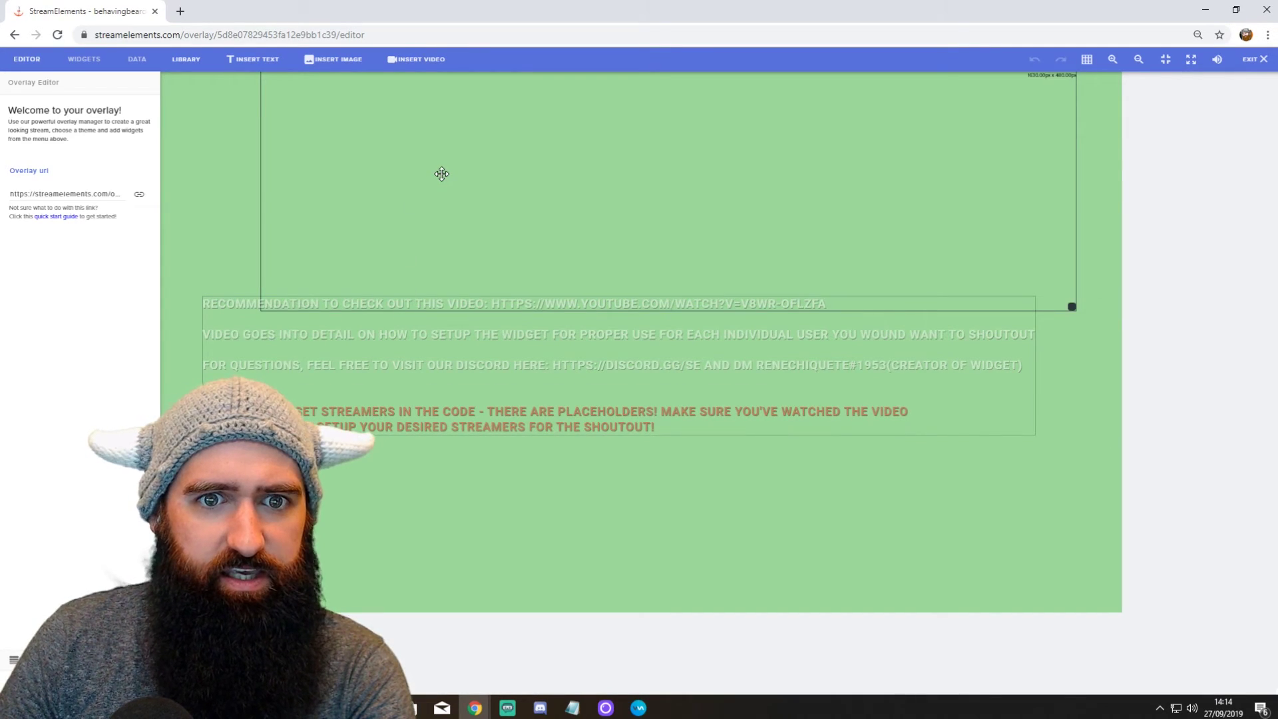
{"action": "left_click", "coordinate": [339, 156]}
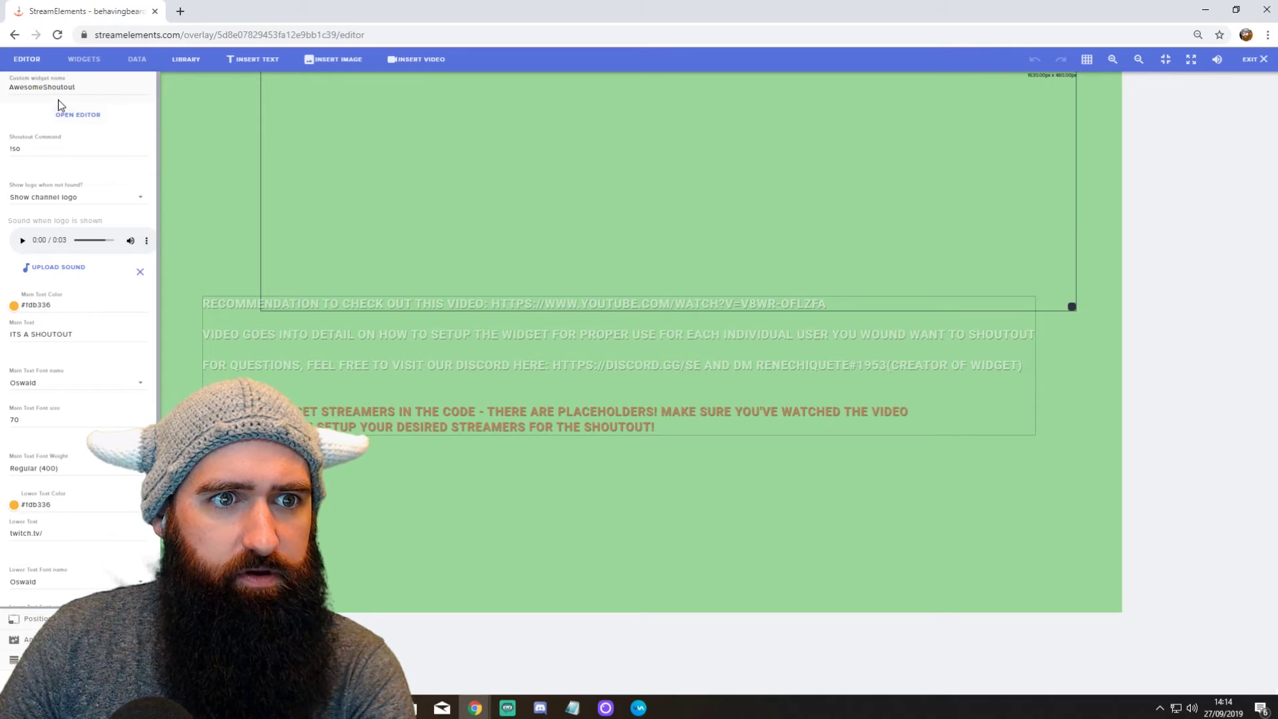
{"action": "left_click", "coordinate": [73, 114]}
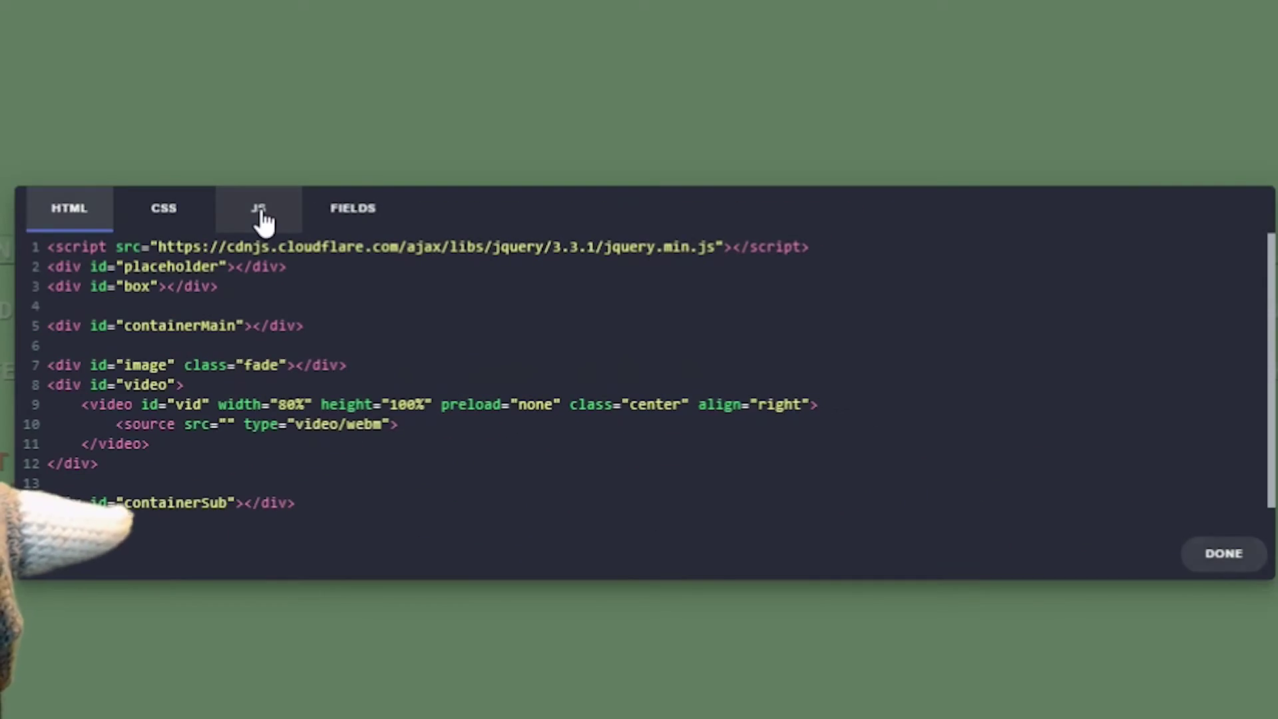
{"action": "left_click", "coordinate": [445, 285]}
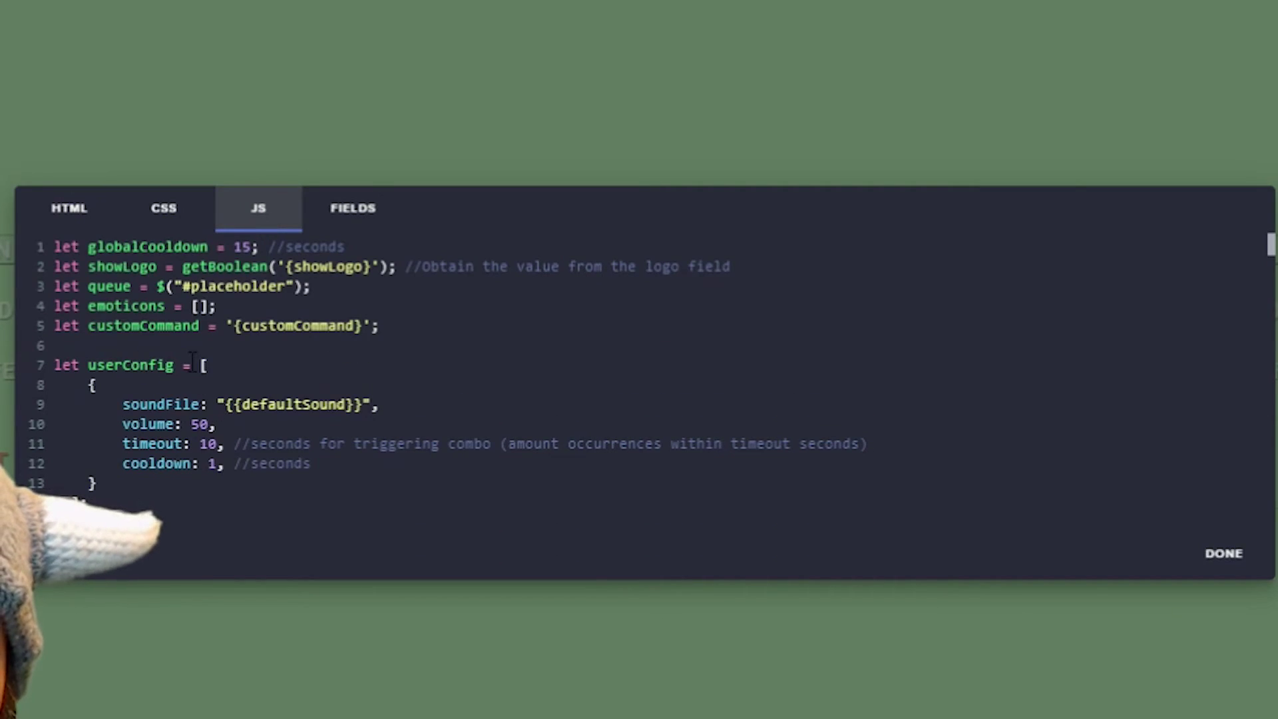
Step: Change var soundVolume on line 162 from 20 to 80
{"action": "scroll", "coordinate": [186, 356], "scroll_direction": "down", "scroll_amount": 9}
{"action": "scroll", "coordinate": [186, 356], "scroll_direction": "down", "scroll_amount": 9}
{"action": "scroll", "coordinate": [186, 351], "scroll_direction": "down", "scroll_amount": 4}
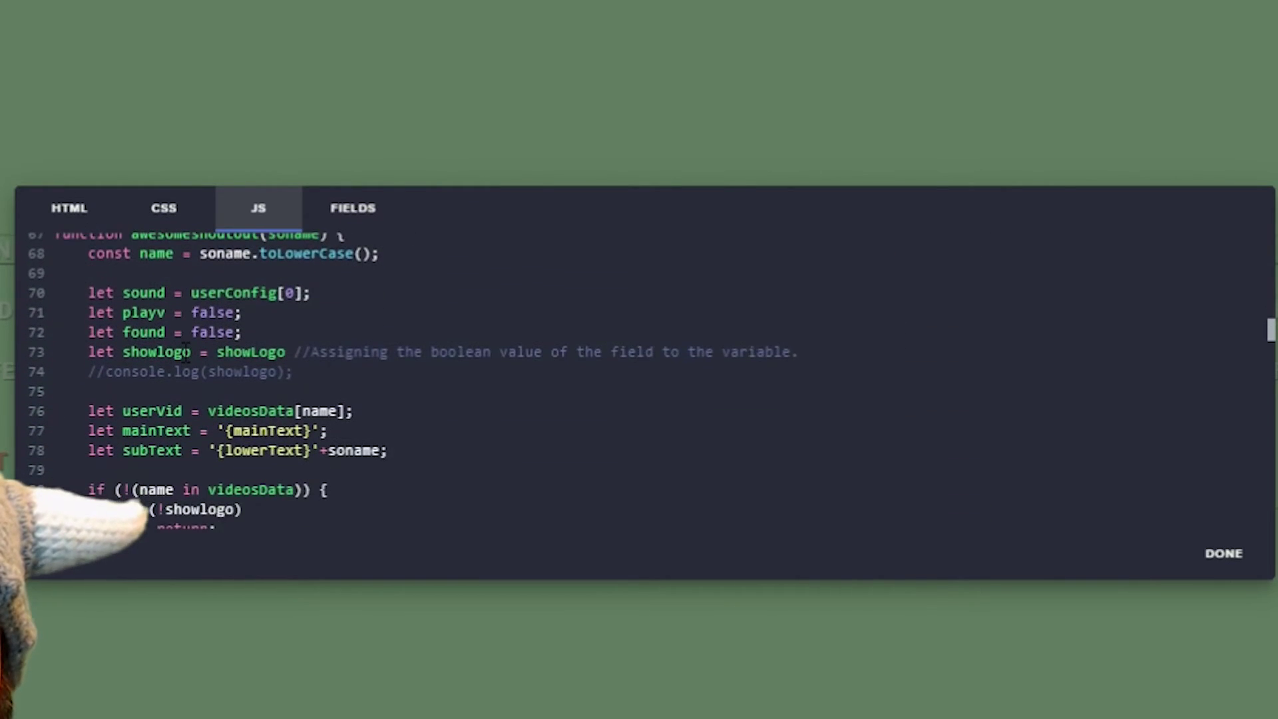
{"action": "scroll", "coordinate": [185, 352], "scroll_direction": "down", "scroll_amount": 5}
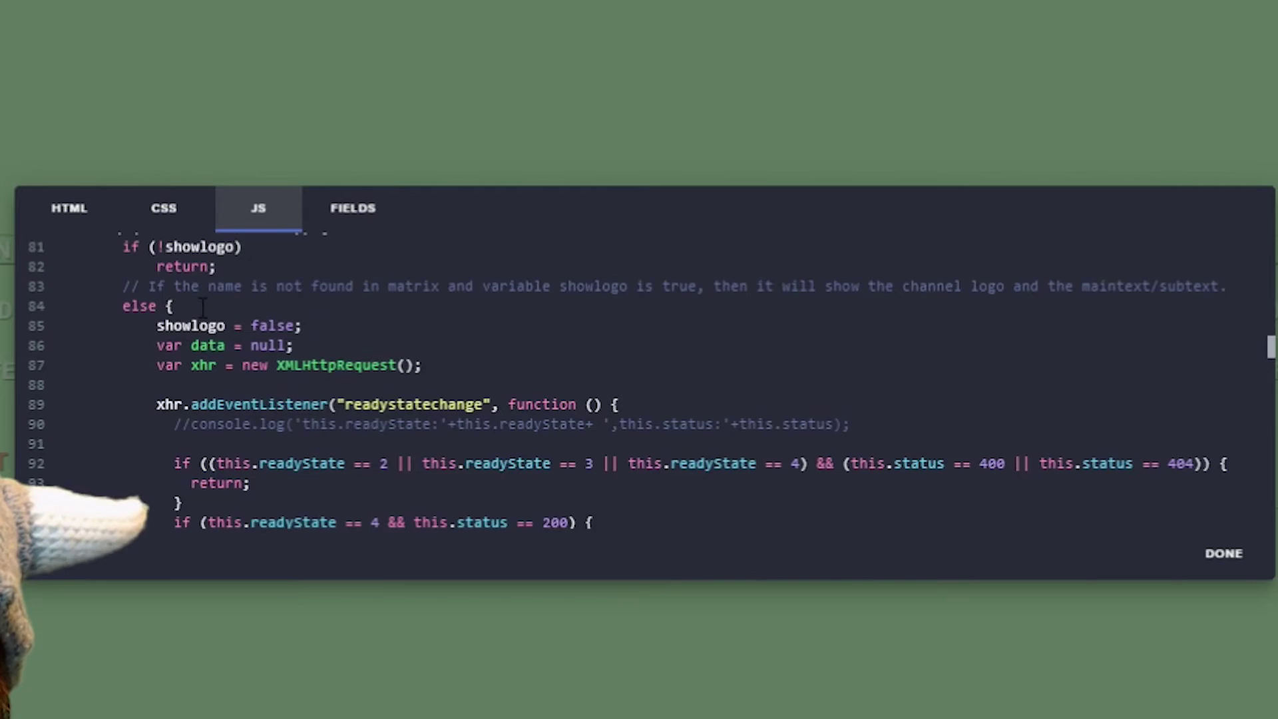
{"action": "scroll", "coordinate": [202, 307], "scroll_direction": "down", "scroll_amount": 13}
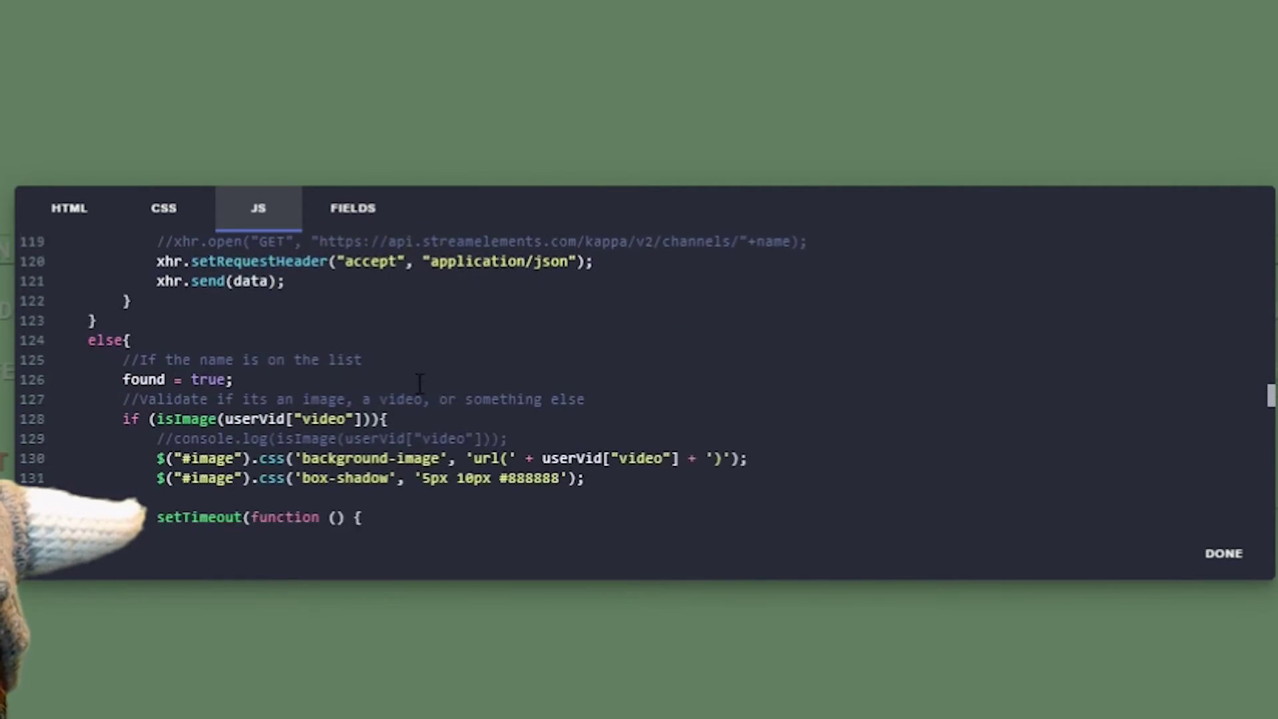
{"action": "scroll", "coordinate": [419, 382], "scroll_direction": "down", "scroll_amount": 9}
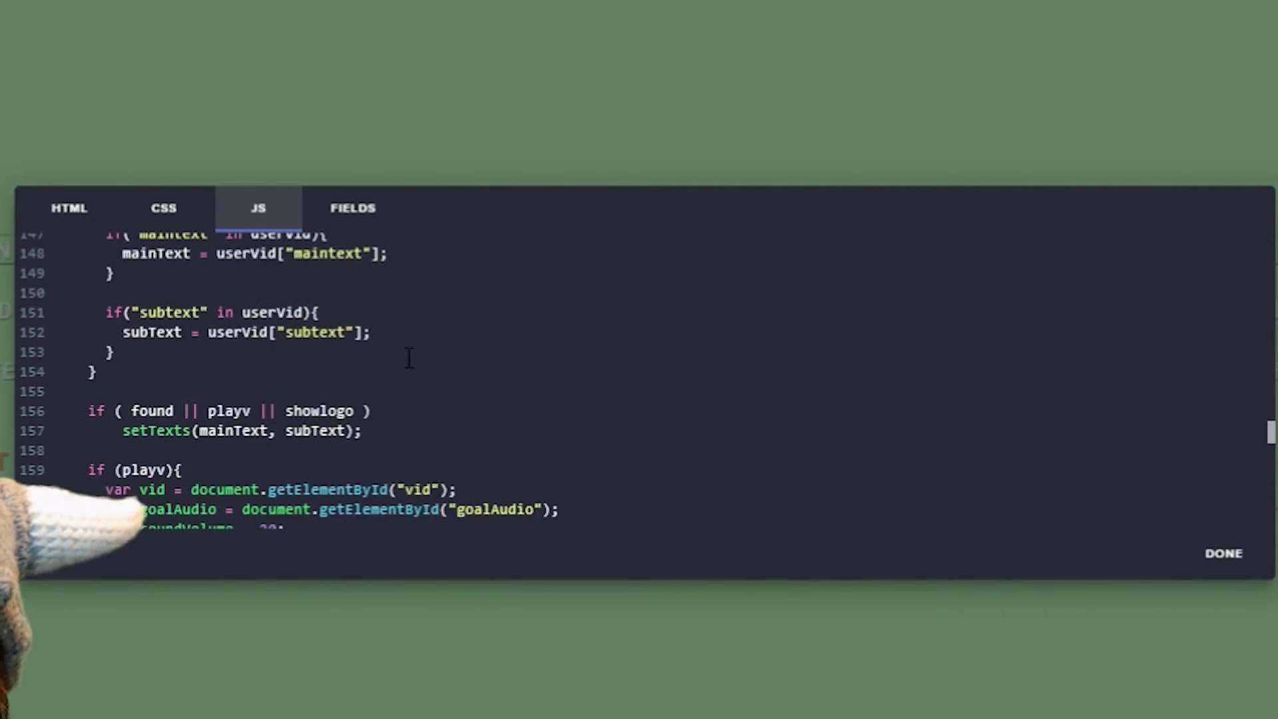
{"action": "scroll", "coordinate": [409, 358], "scroll_direction": "down", "scroll_amount": 2}
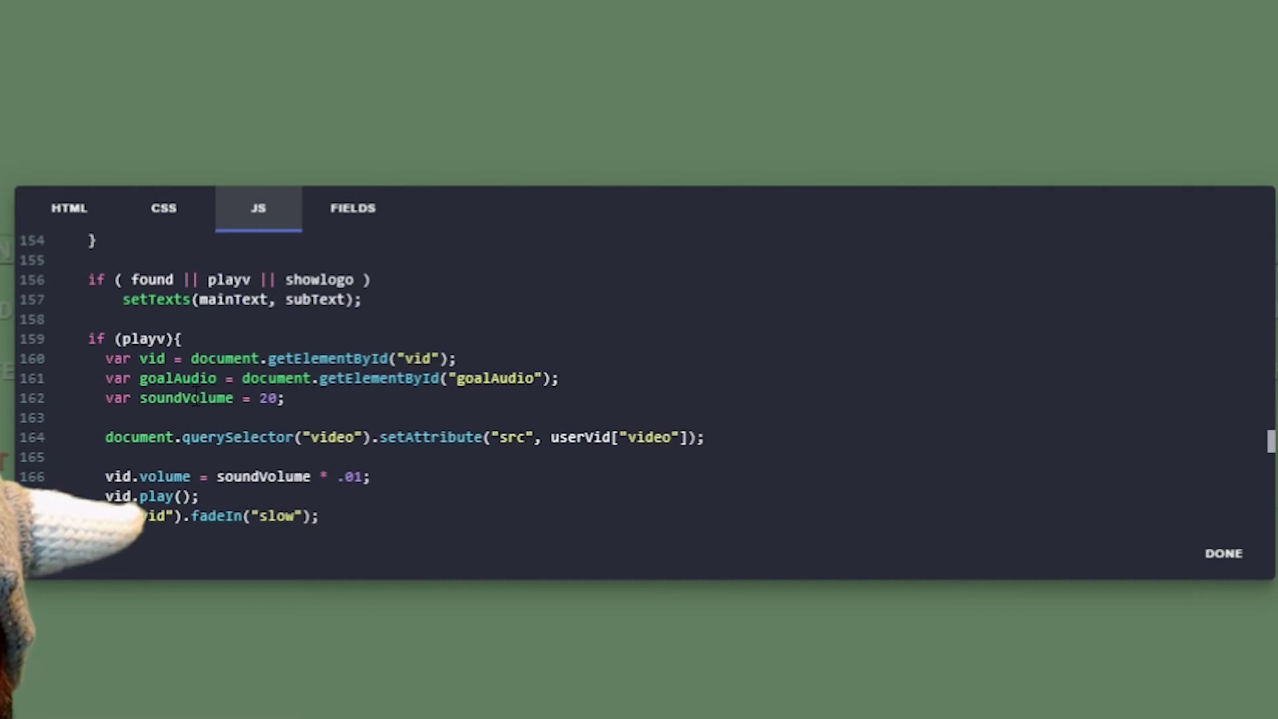
{"action": "left_click", "coordinate": [261, 397]}
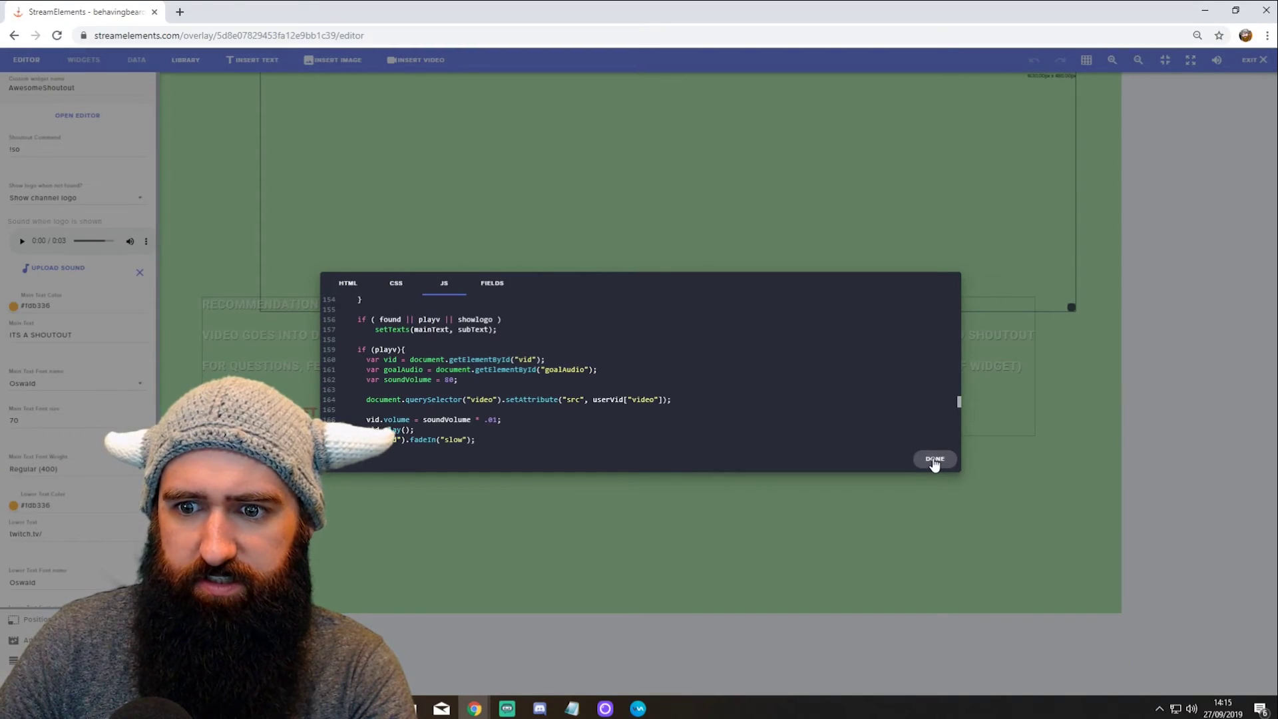
Step: Close the code editor, maximize the StreamElements editor window and exit to the overlays list
{"action": "left_click", "coordinate": [1223, 553]}
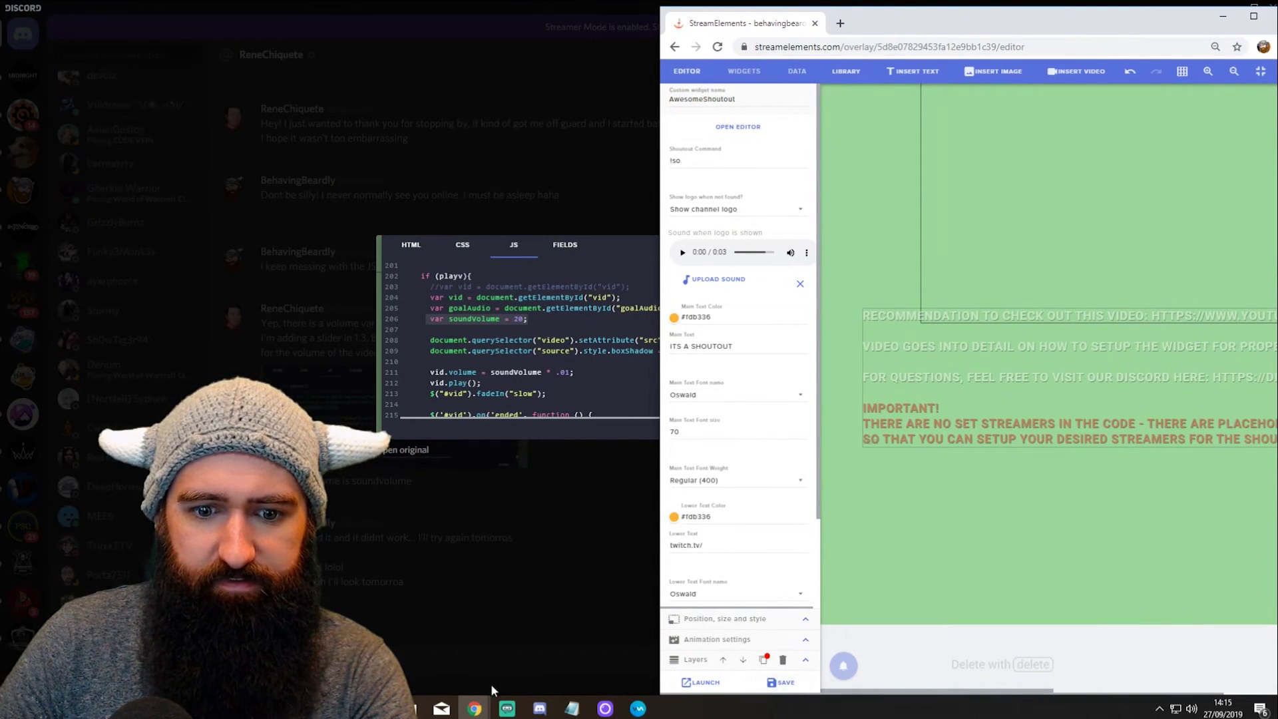
{"action": "left_click", "coordinate": [507, 709]}
{"action": "mouse_move", "coordinate": [475, 709]}
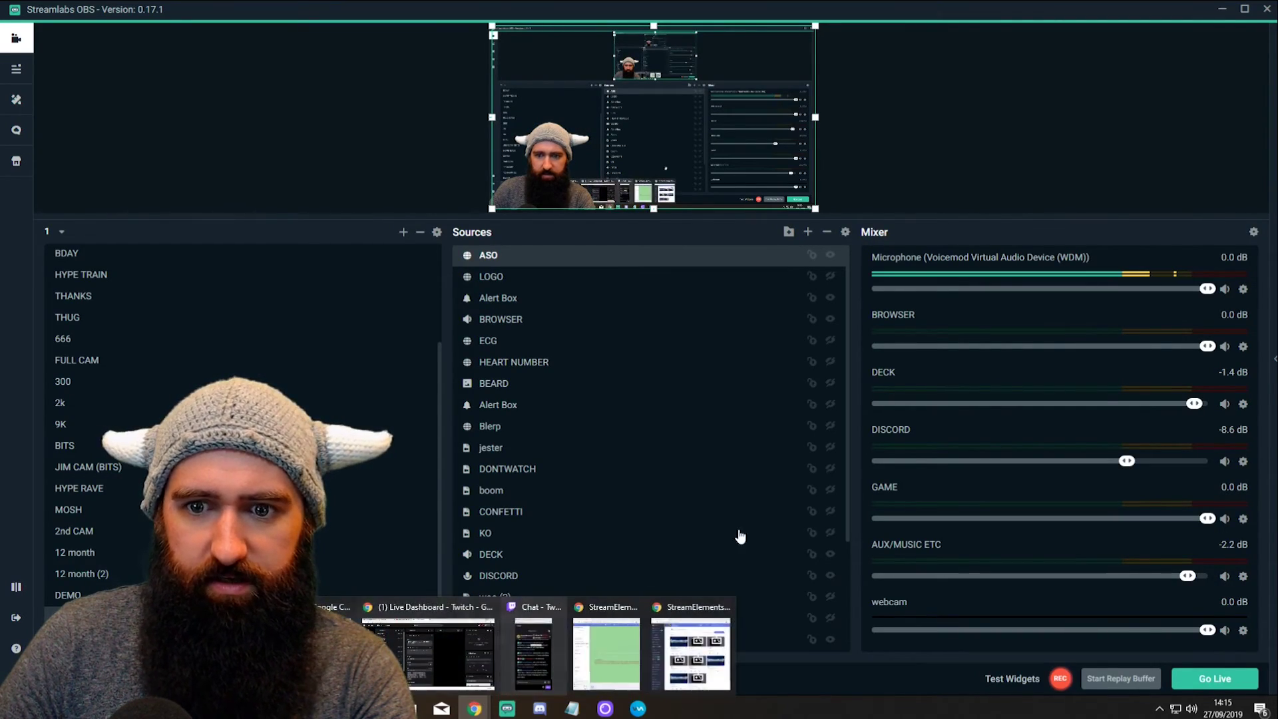
{"action": "left_click", "coordinate": [580, 661]}
{"action": "left_click_drag", "start_coordinate": [1023, 23], "coordinate": [875, 31]}
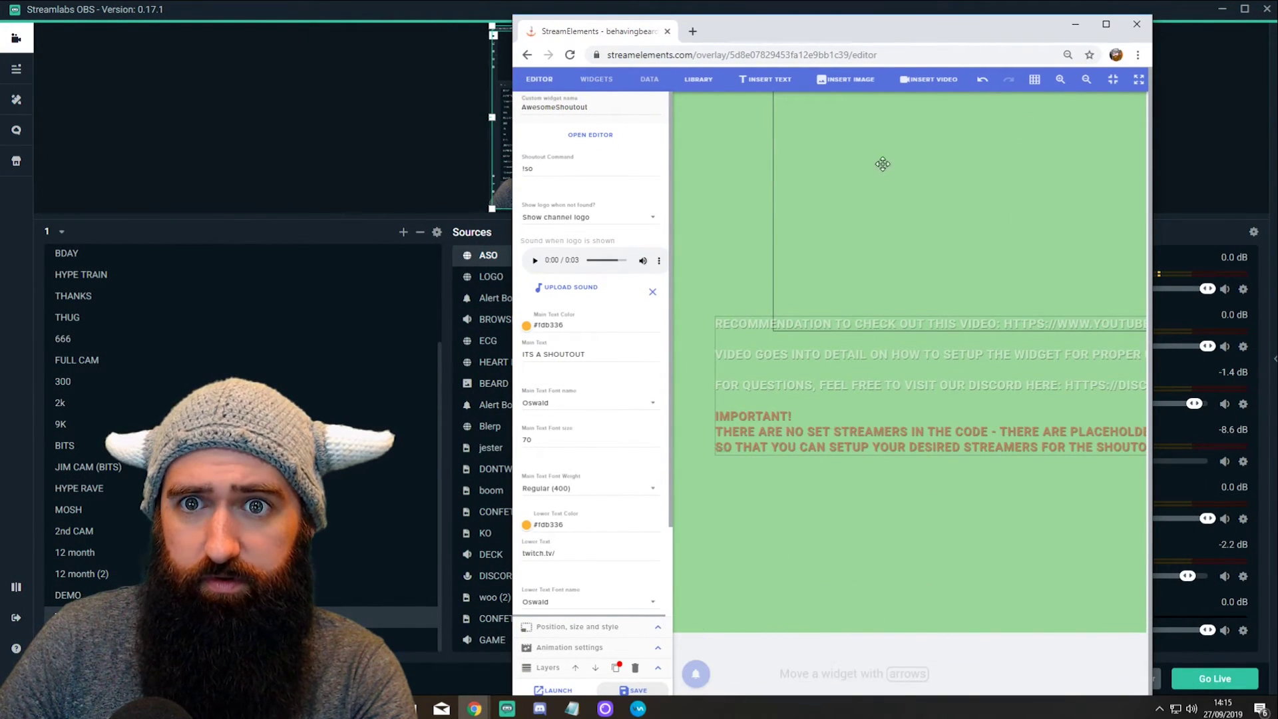
{"action": "left_click", "coordinate": [1106, 24]}
{"action": "left_click", "coordinate": [1252, 61]}
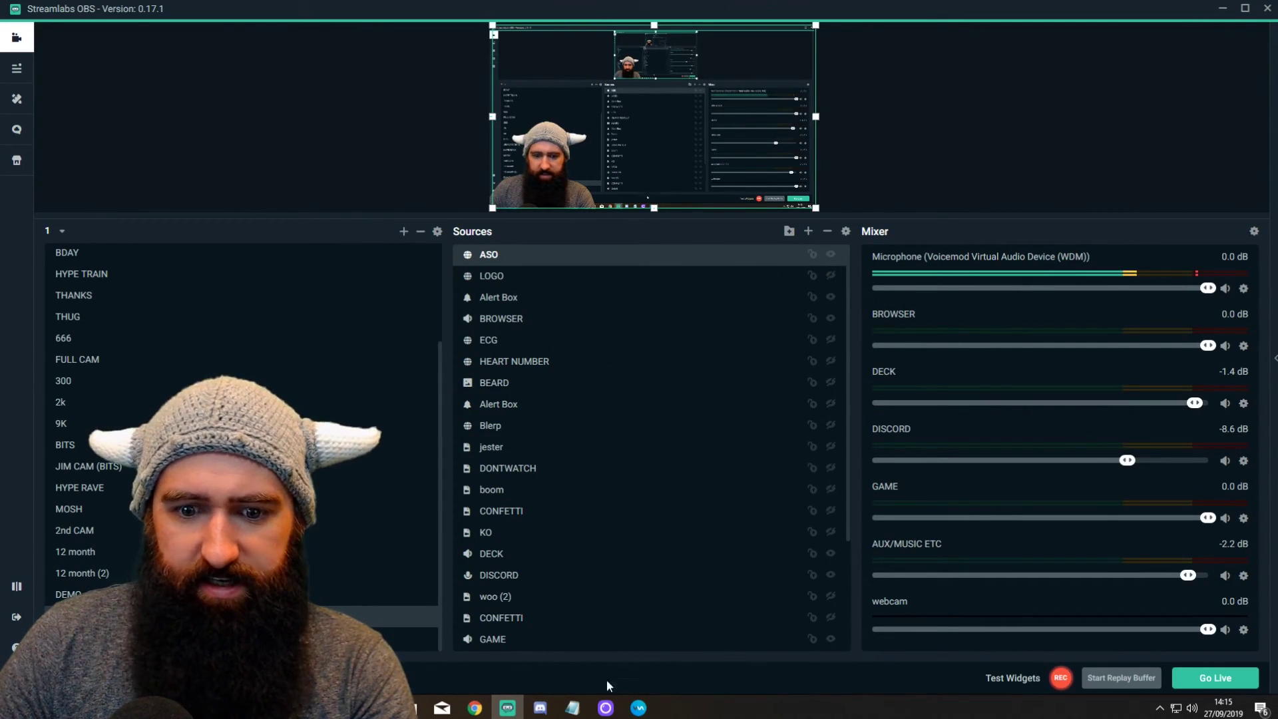
{"action": "mouse_move", "coordinate": [474, 710]}
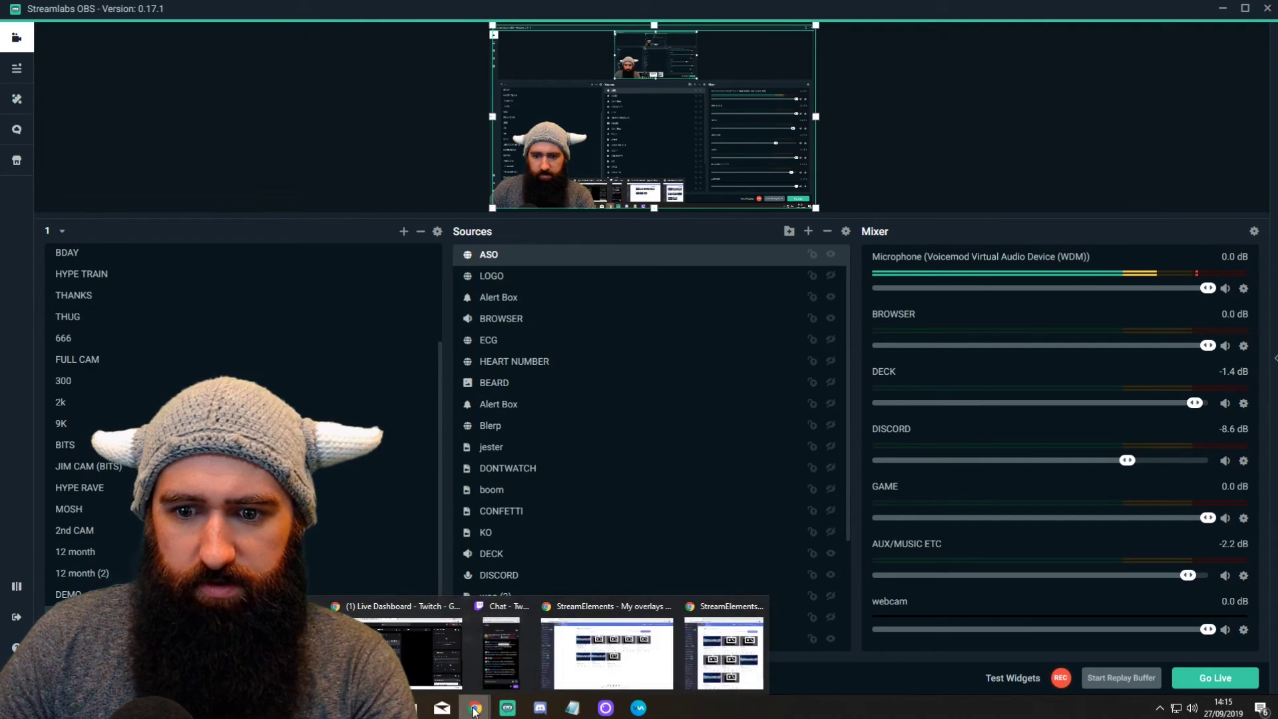
{"action": "left_click", "coordinate": [517, 652]}
{"action": "type", "text": "!so jamshams"}
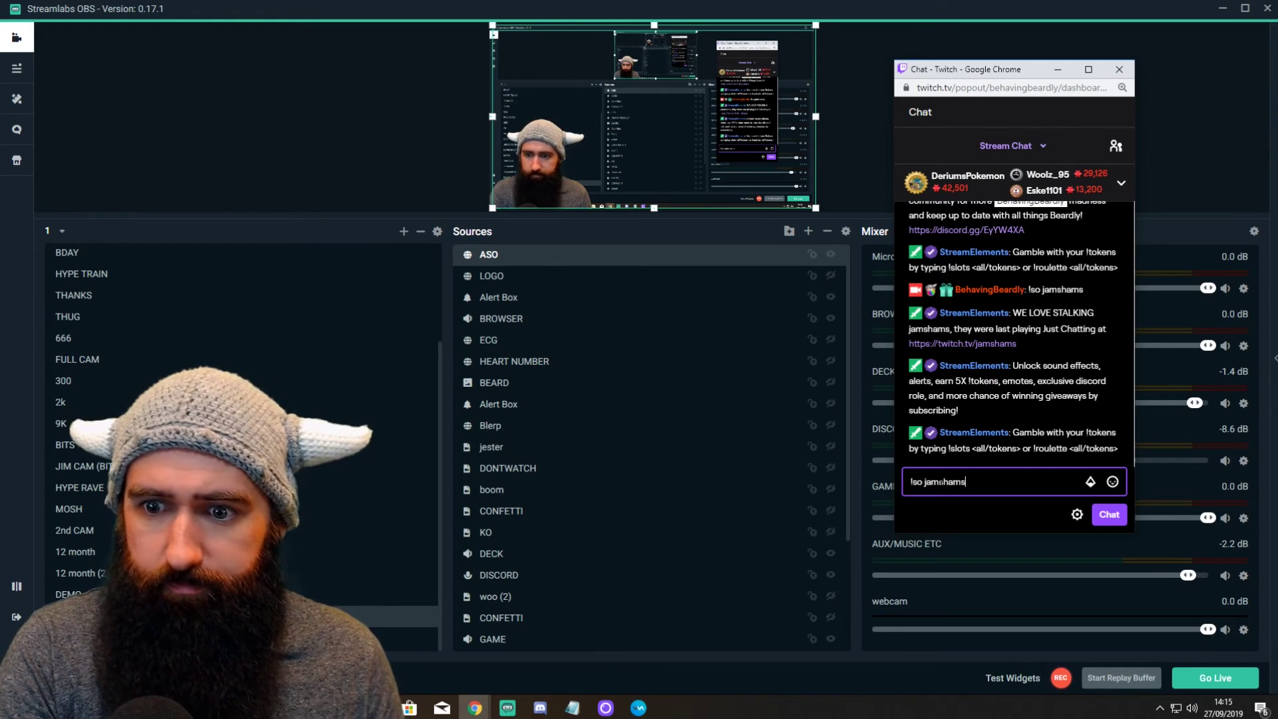
{"action": "key", "text": "Return"}
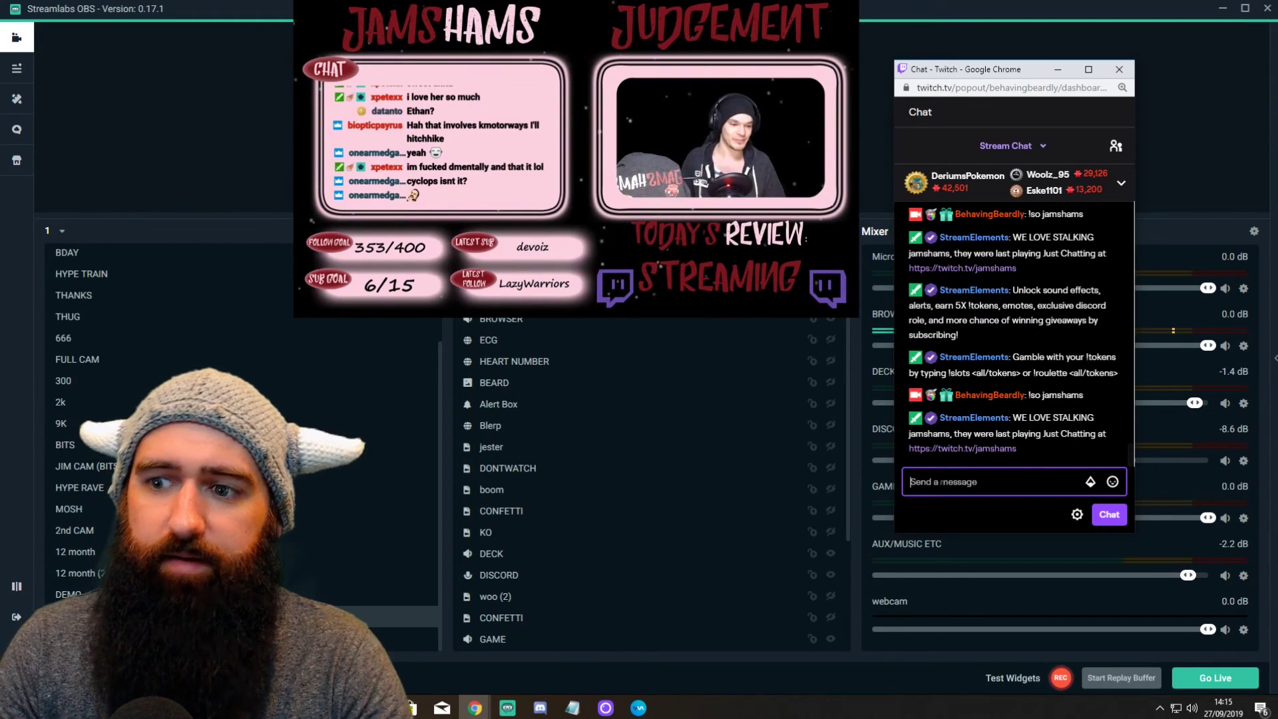